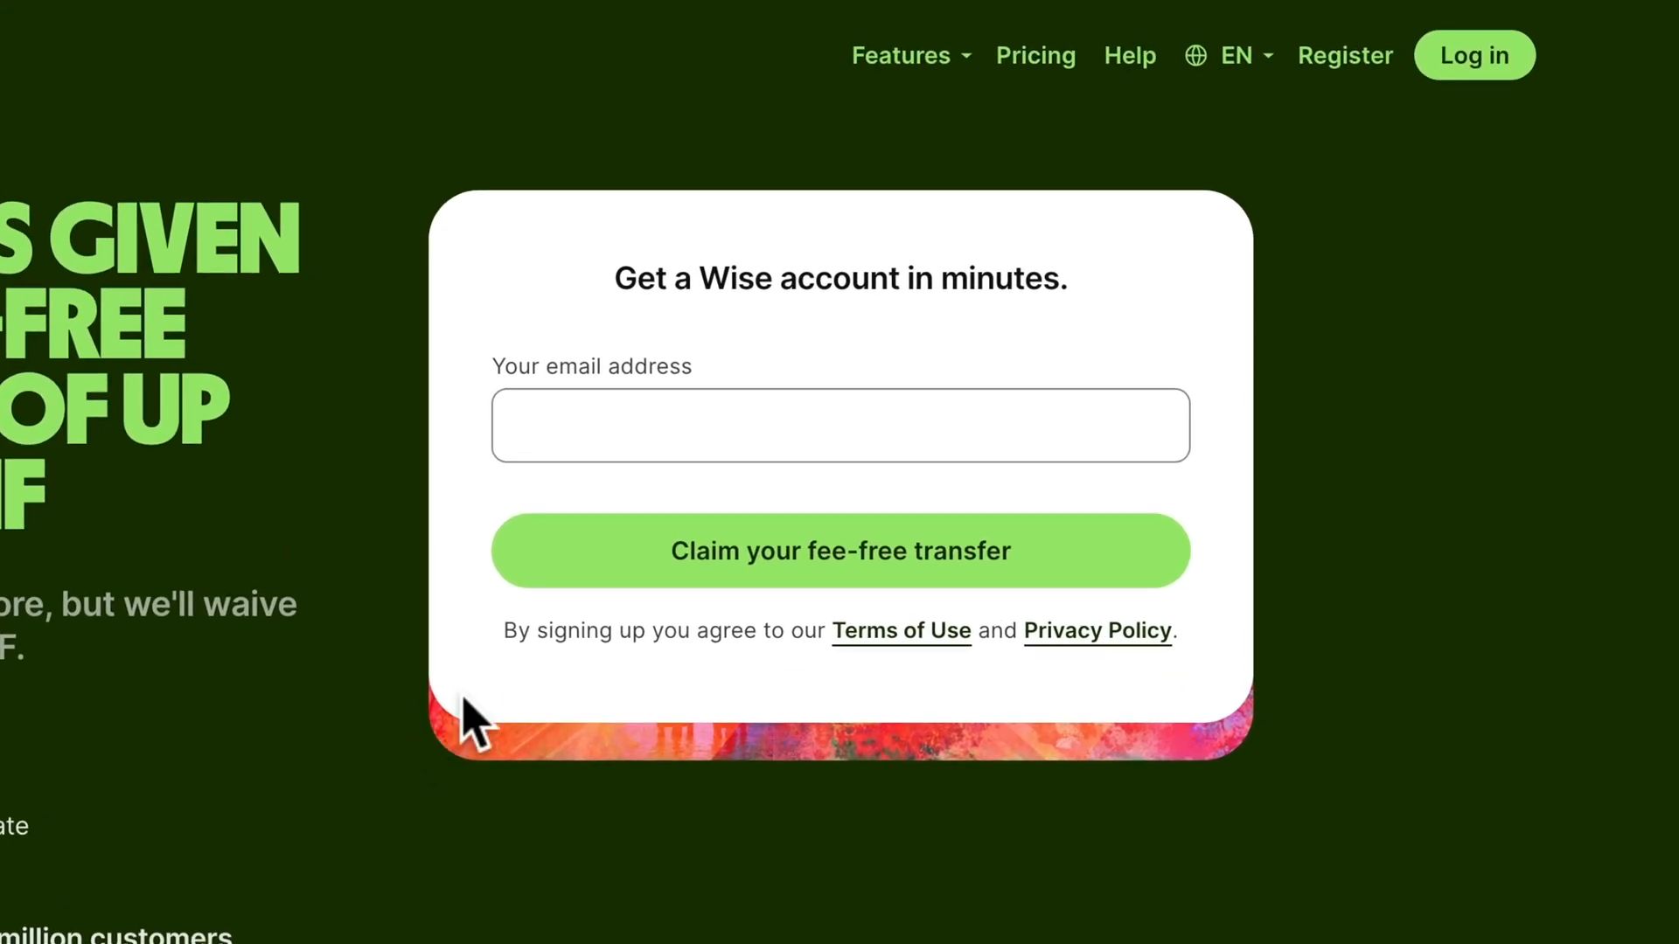
Enter the sign-up email address and claim the fee-free transfer.
{"action": "left_click", "coordinate": [660, 424]}
{"action": "key", "text": "ctrl+v"}
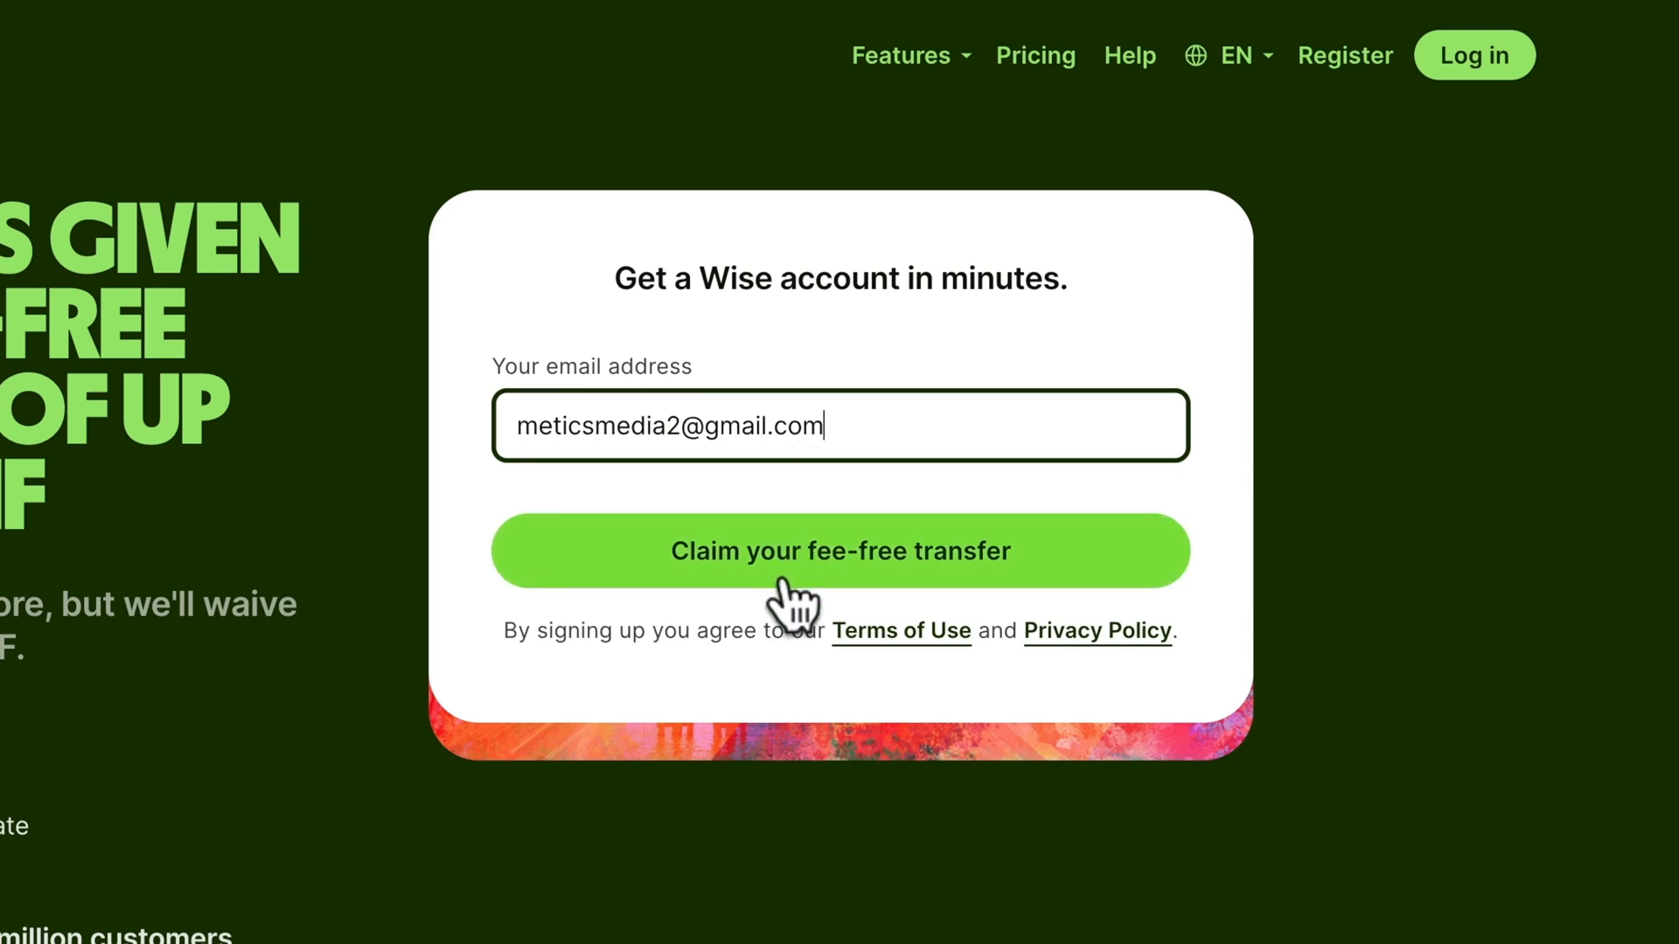
{"action": "left_click", "coordinate": [826, 578]}
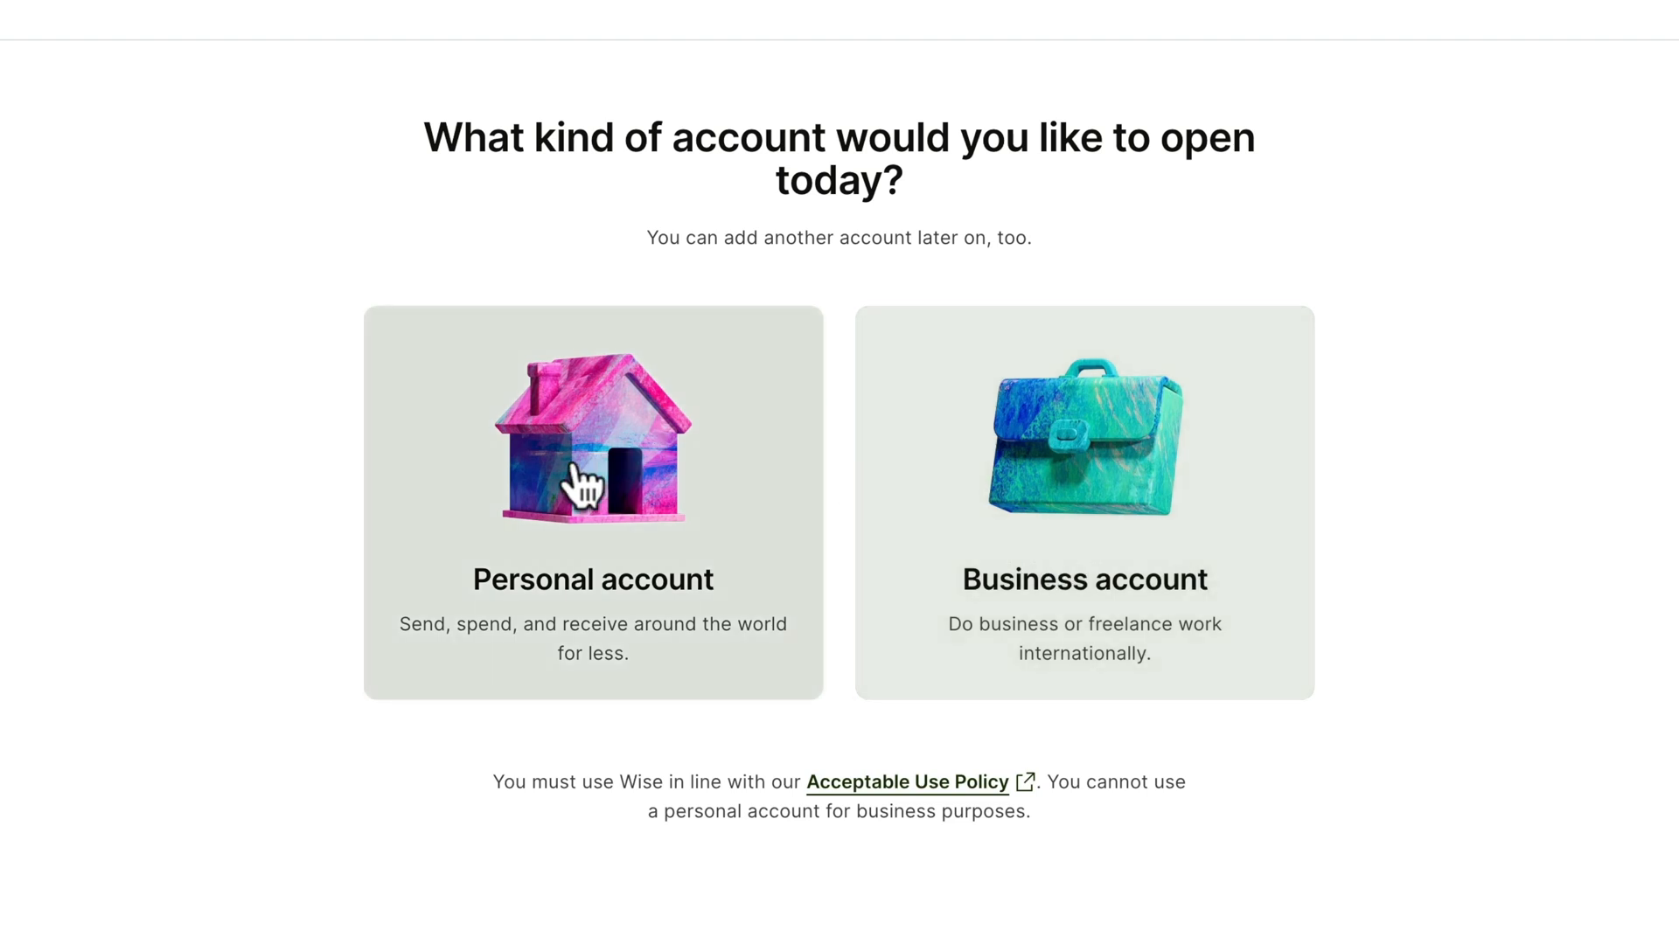
Choose a Personal account and confirm Switzerland as the country of residence.
{"action": "left_click", "coordinate": [618, 612]}
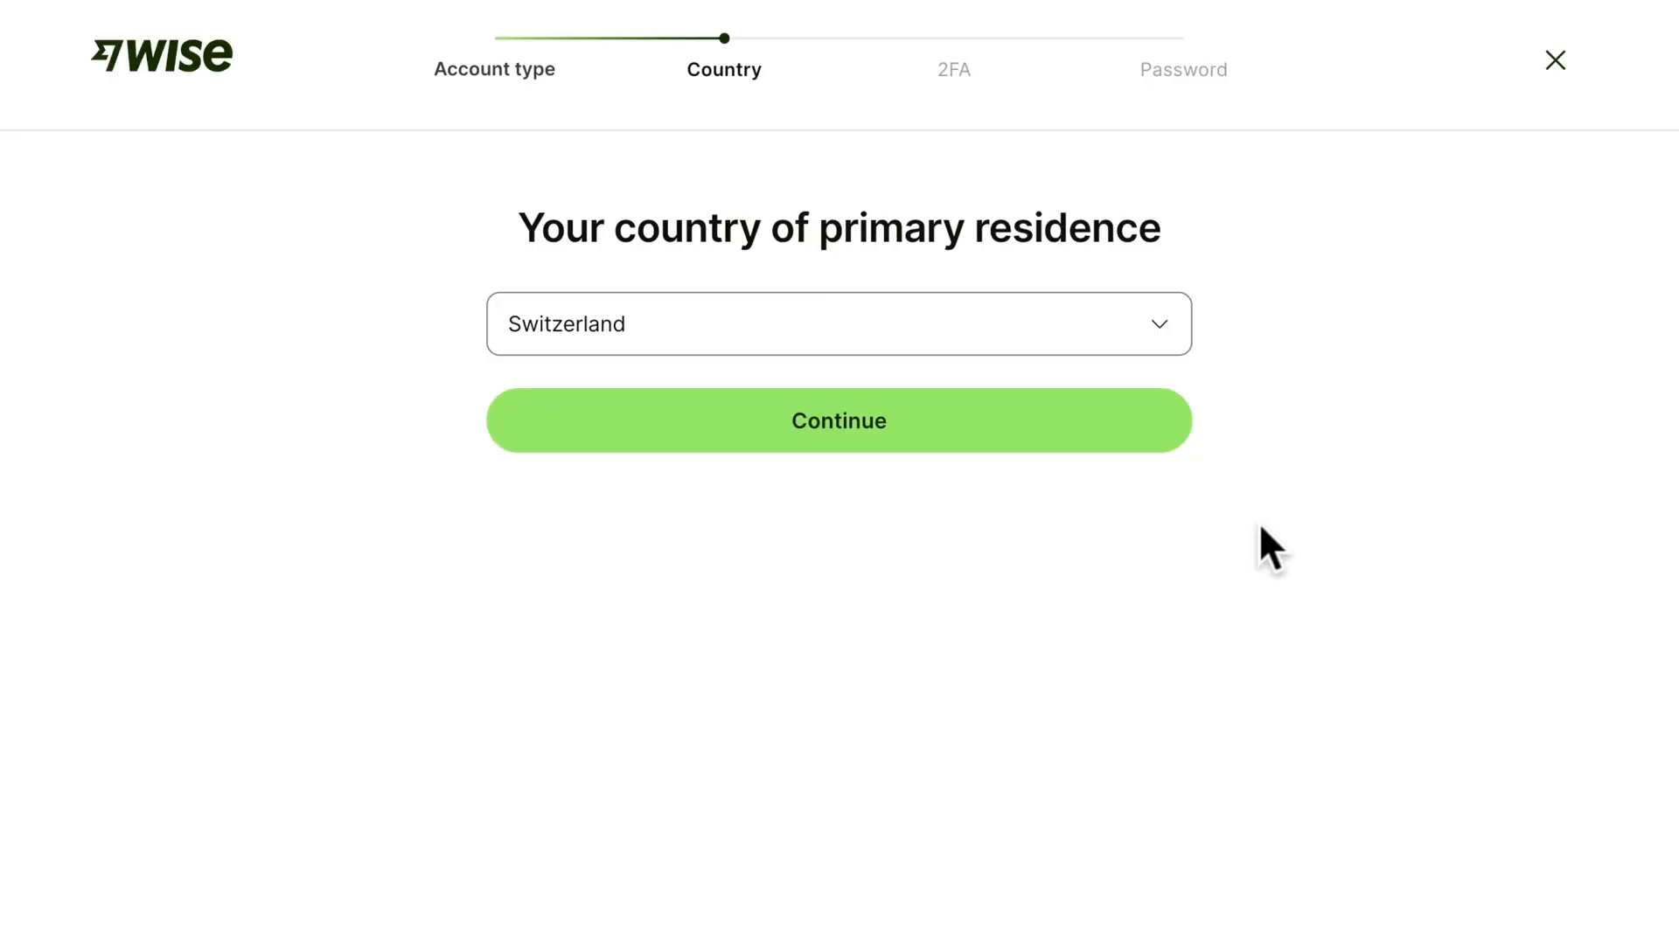
{"action": "left_click", "coordinate": [1163, 337]}
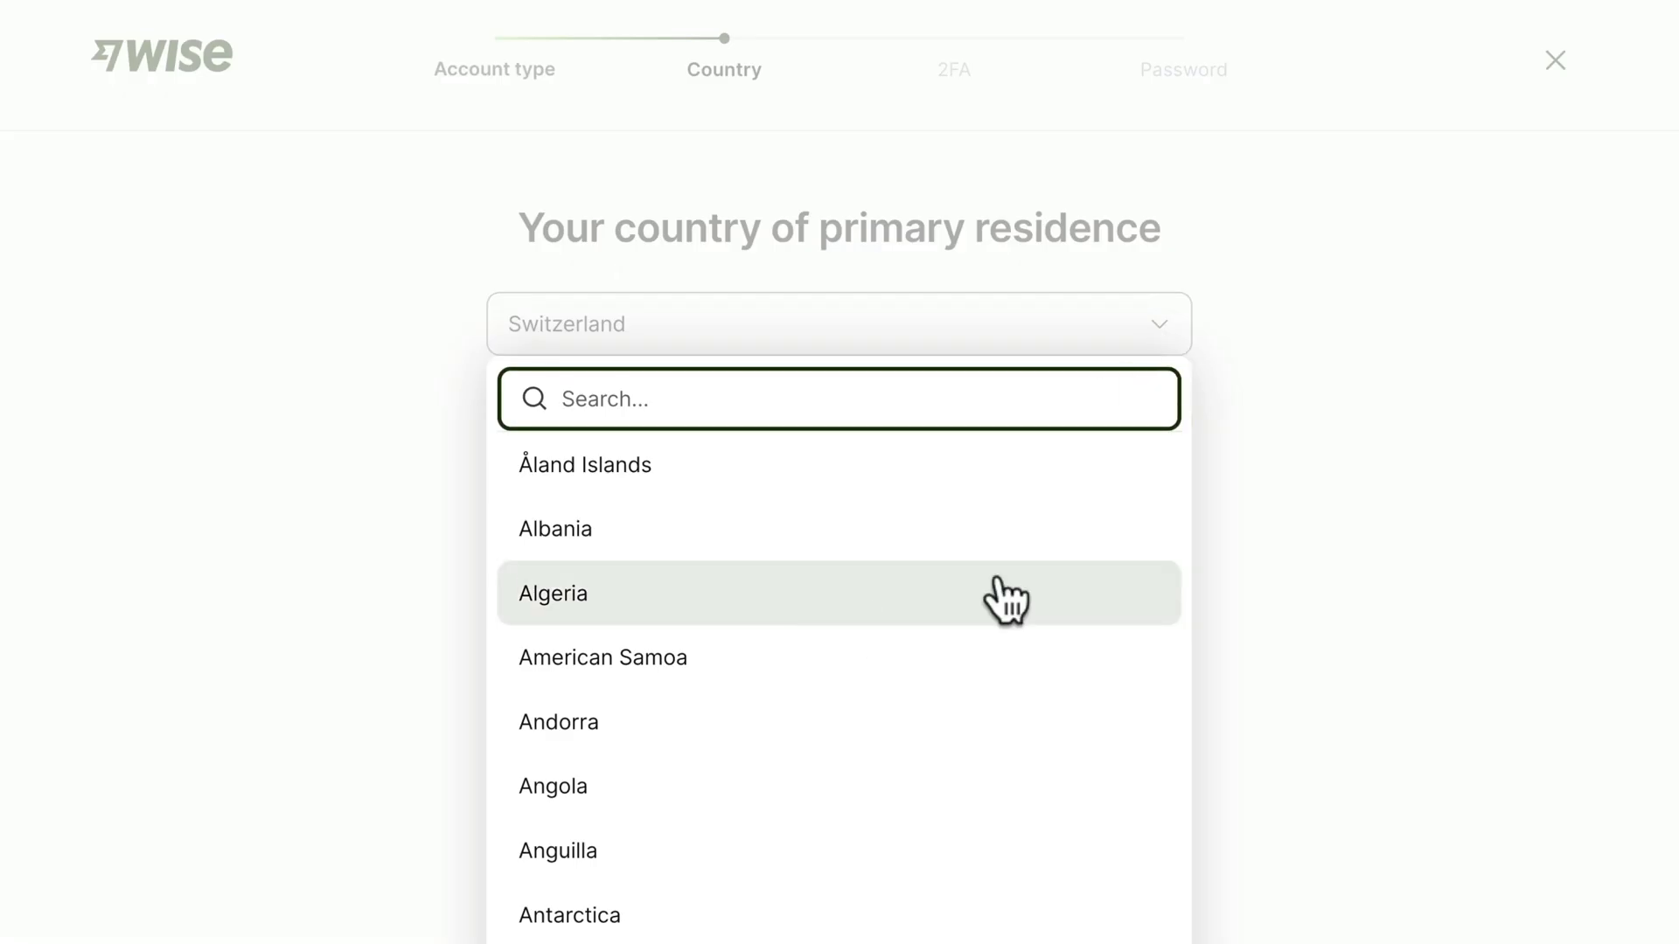
{"action": "left_click", "coordinate": [1420, 514]}
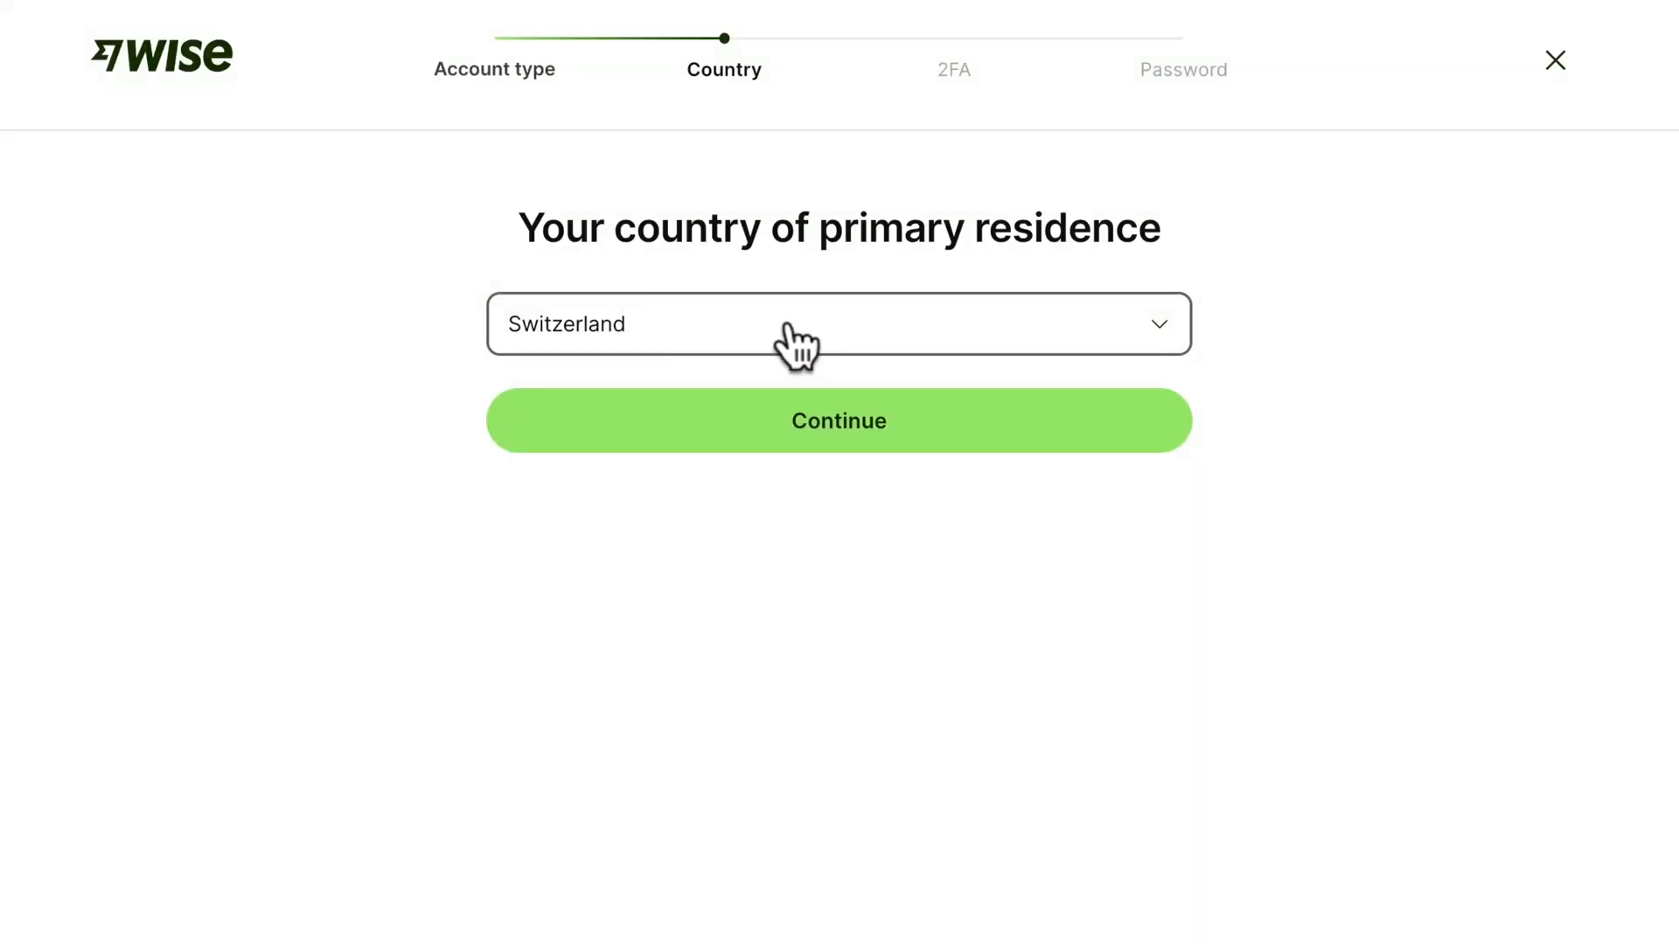
{"action": "left_click", "coordinate": [839, 445]}
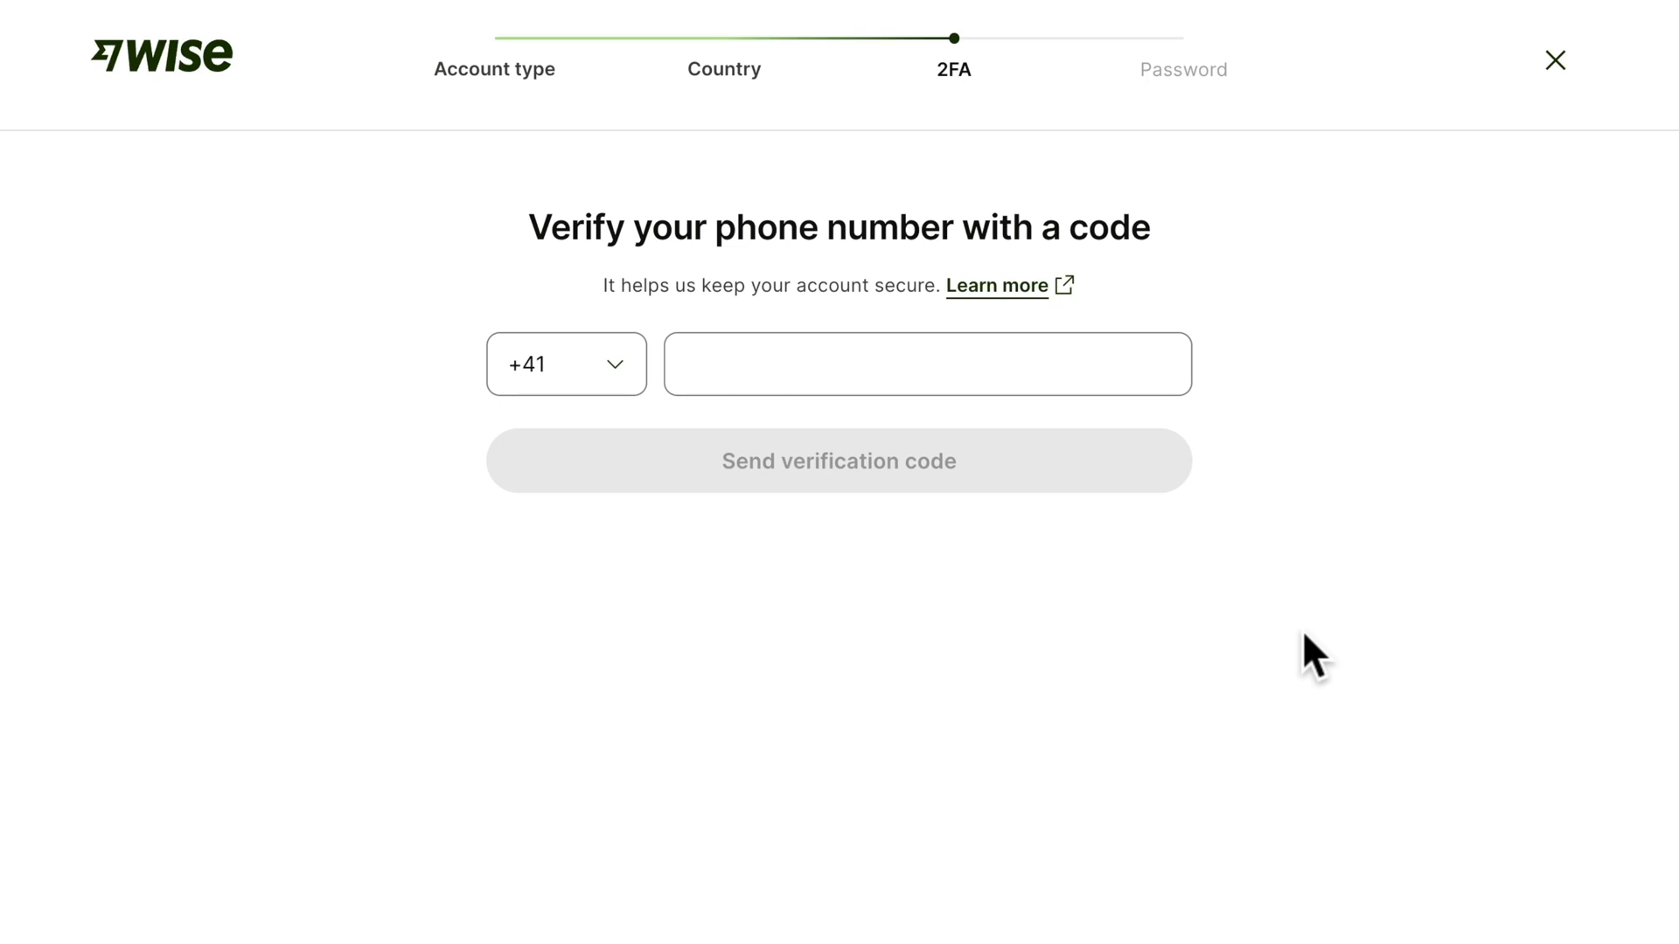
Verify the phone number with the six-digit code sent by SMS.
{"action": "left_click", "coordinate": [783, 376]}
{"action": "key", "text": "super+v"}
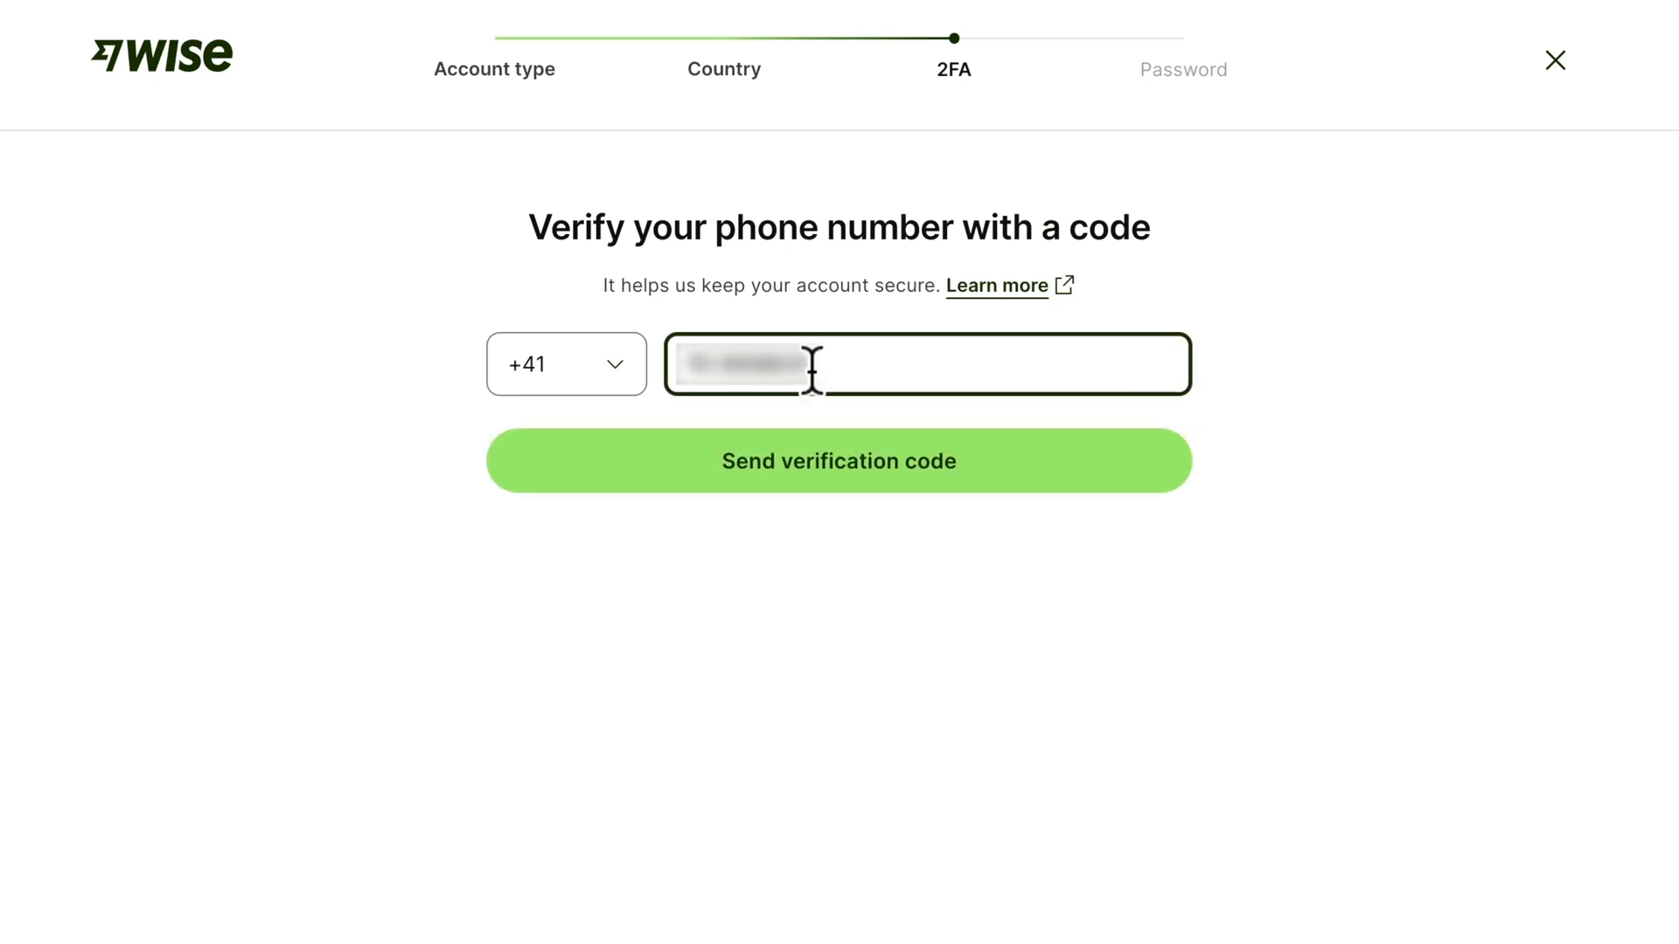
{"action": "left_click", "coordinate": [827, 486]}
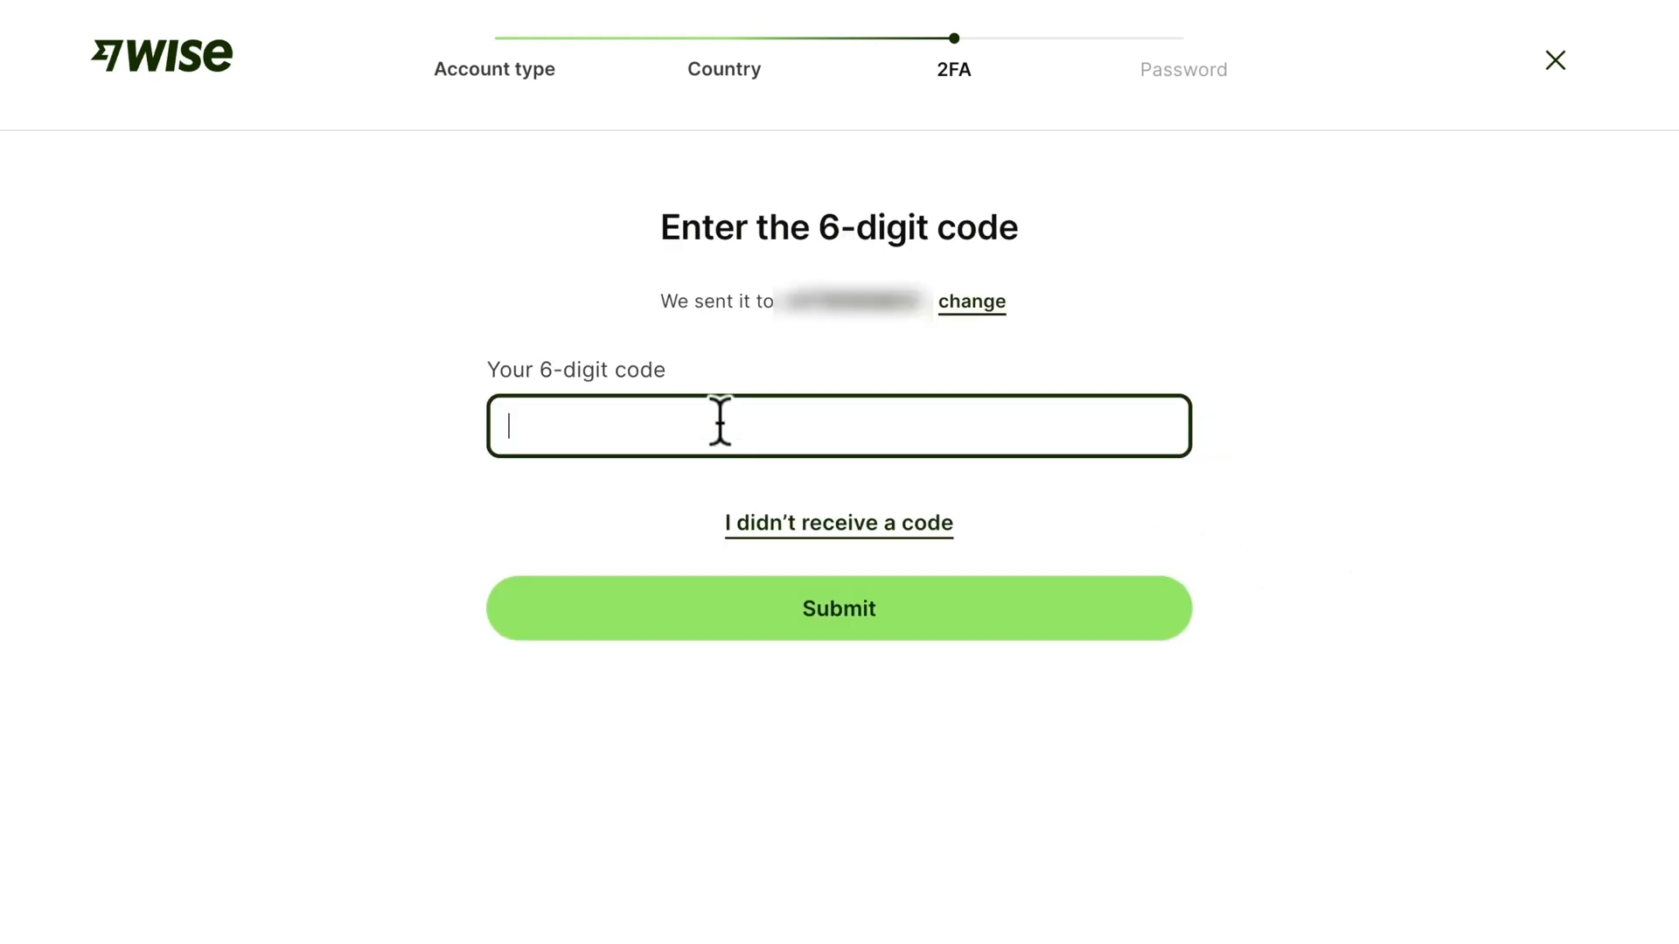
{"action": "left_click", "coordinate": [841, 622]}
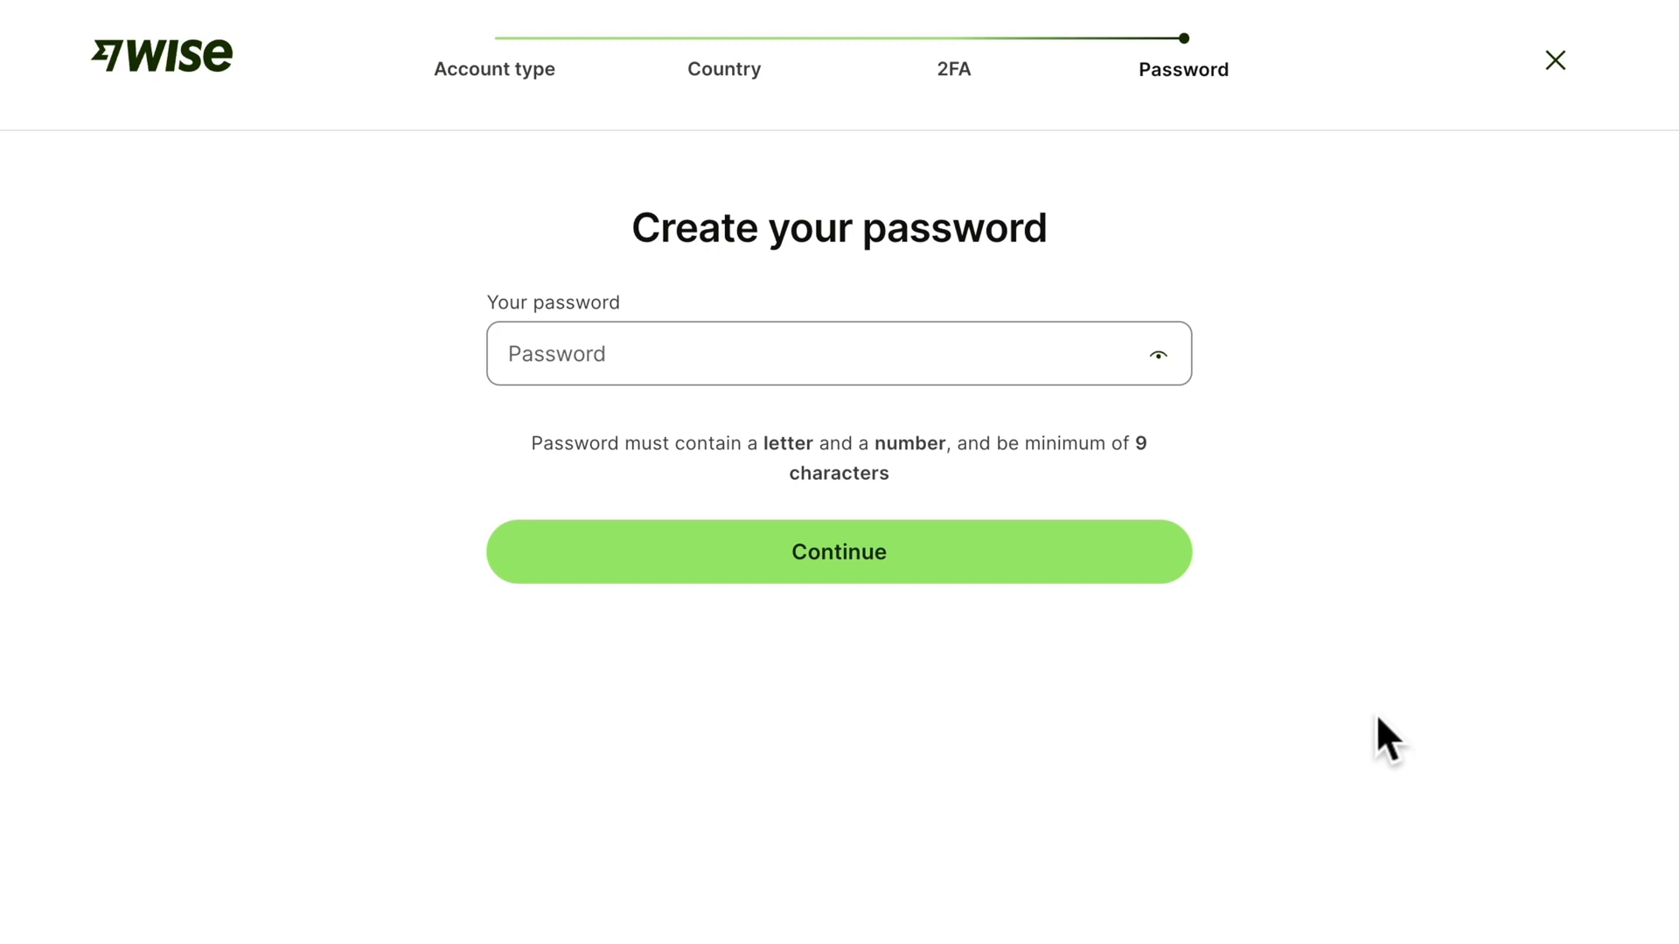
Create the account password and continue.
{"action": "left_click", "coordinate": [824, 356]}
{"action": "key", "text": "super+v"}
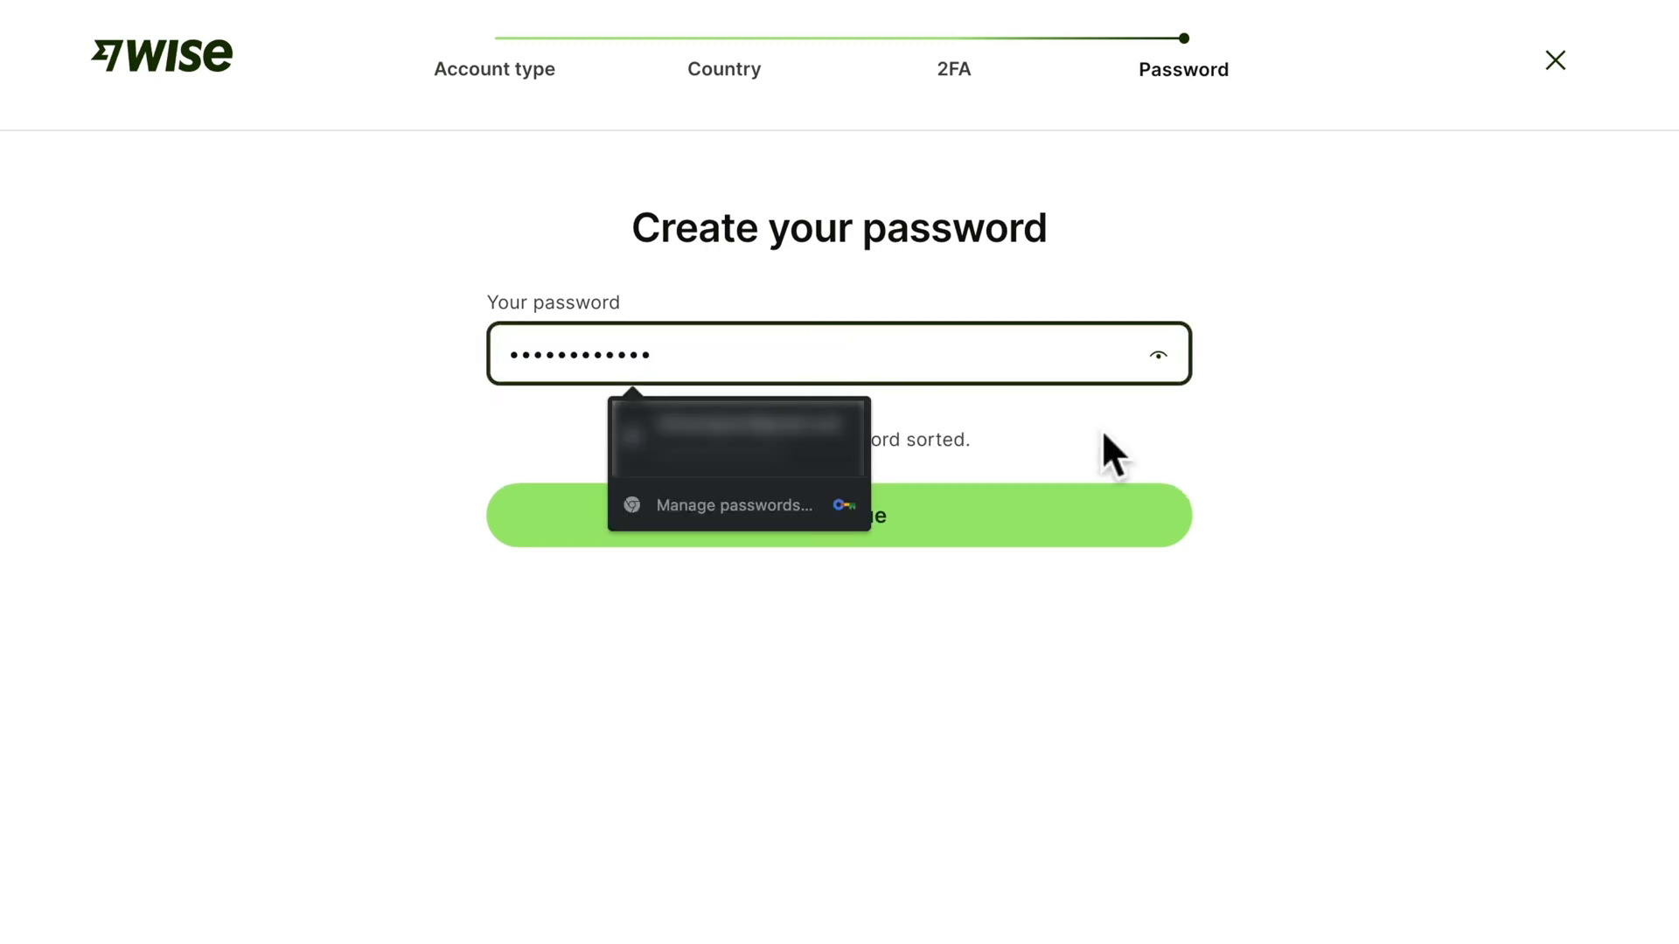
{"action": "left_click", "coordinate": [1108, 454]}
{"action": "left_click", "coordinate": [868, 544]}
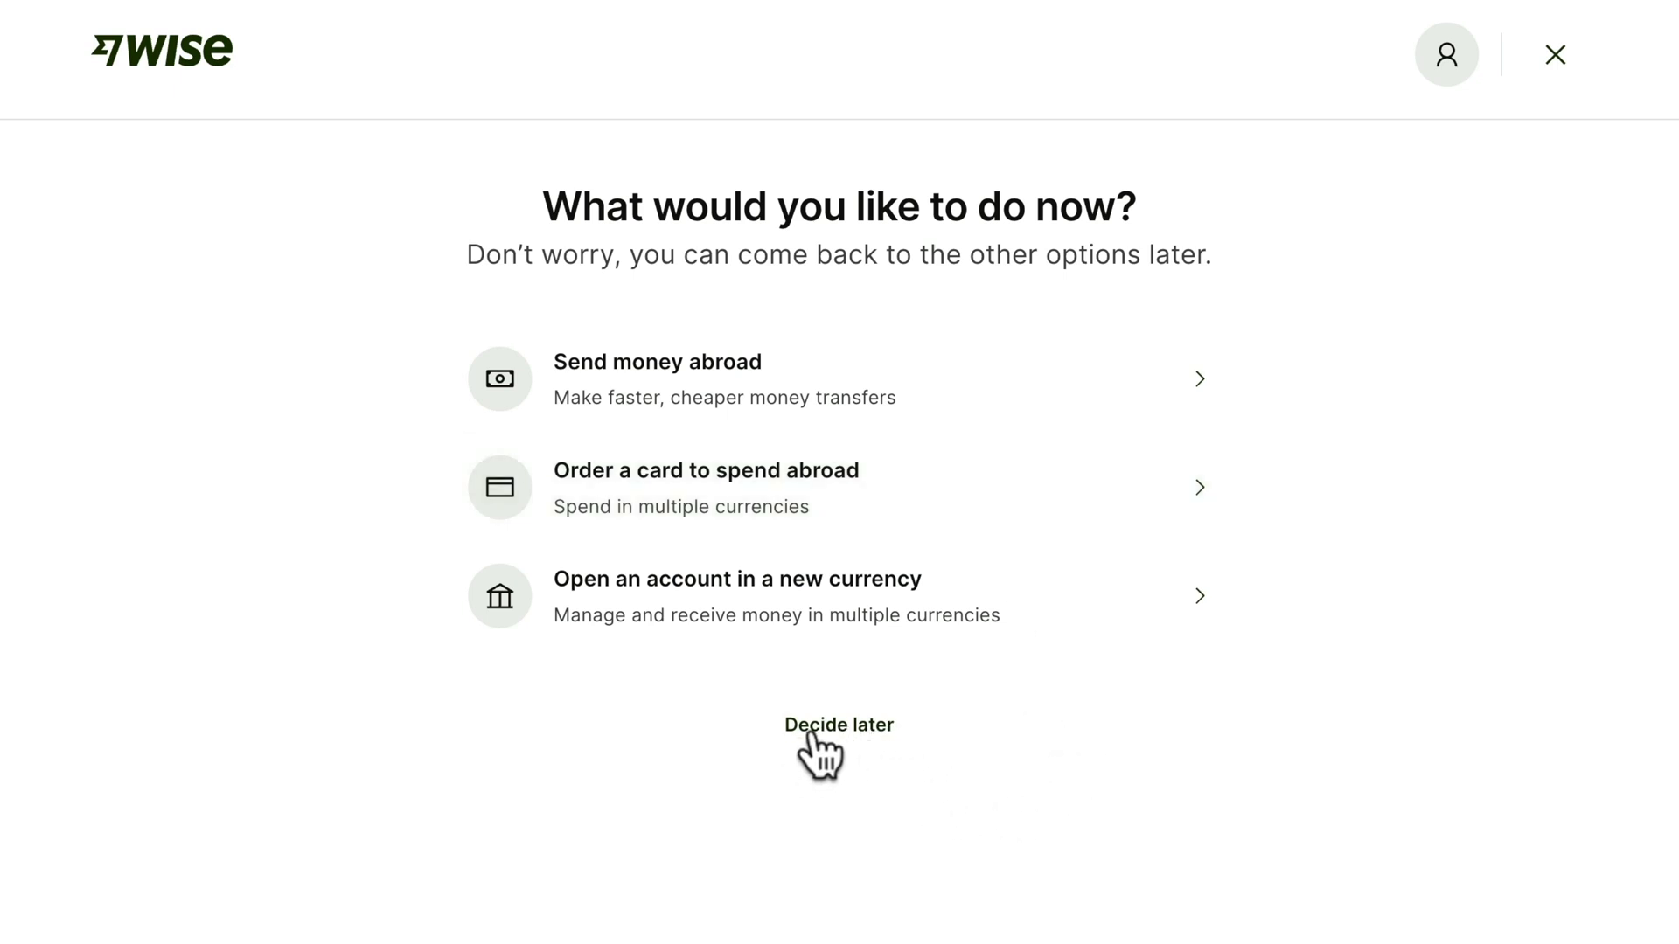
Skip the onboarding choice with Decide later and go to the Cards page.
{"action": "left_click", "coordinate": [846, 736]}
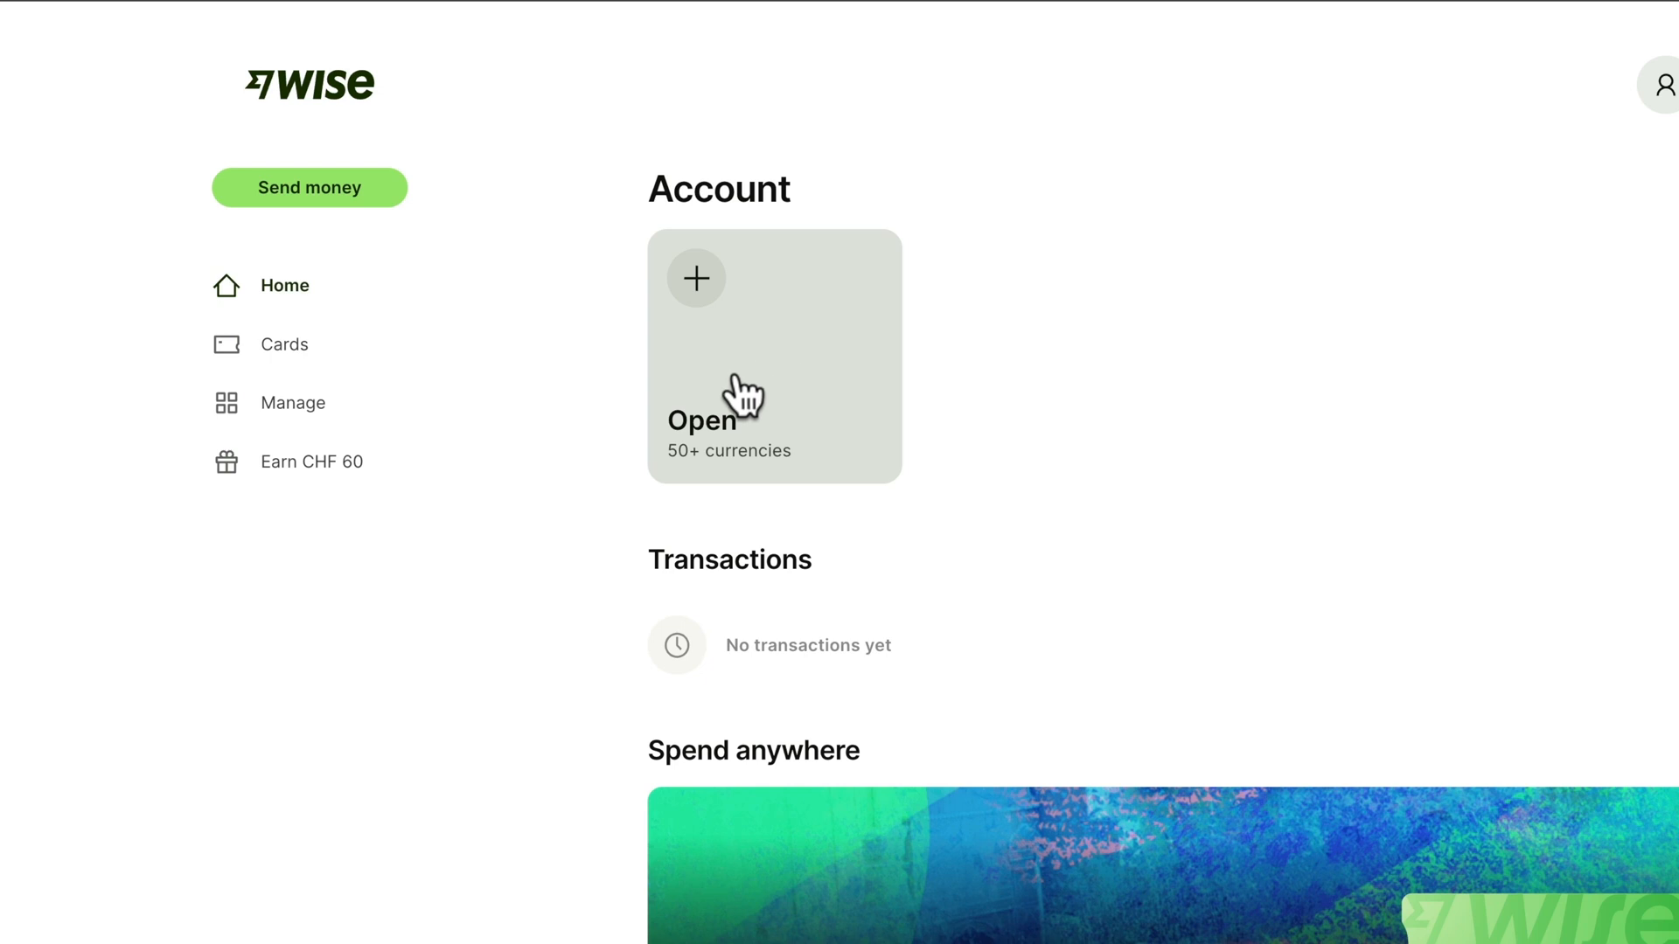
{"action": "left_click", "coordinate": [298, 343]}
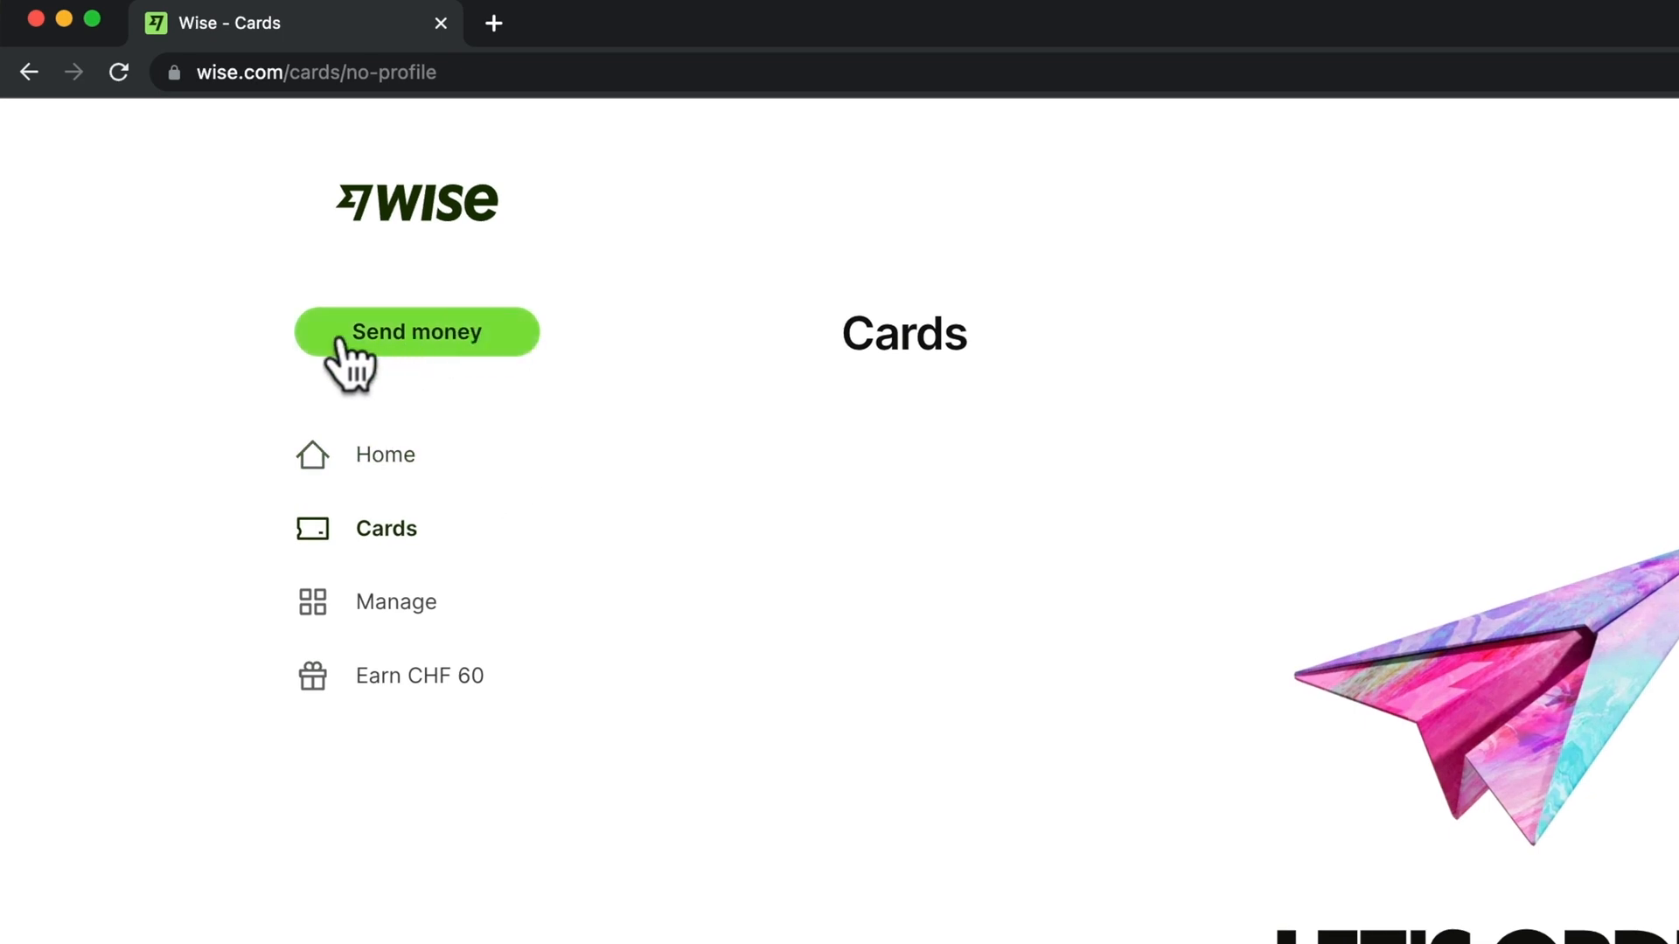
Start a transfer, check the same-currency EUR quote, then return to the international 1,000 CHF quote.
{"action": "left_click", "coordinate": [429, 341]}
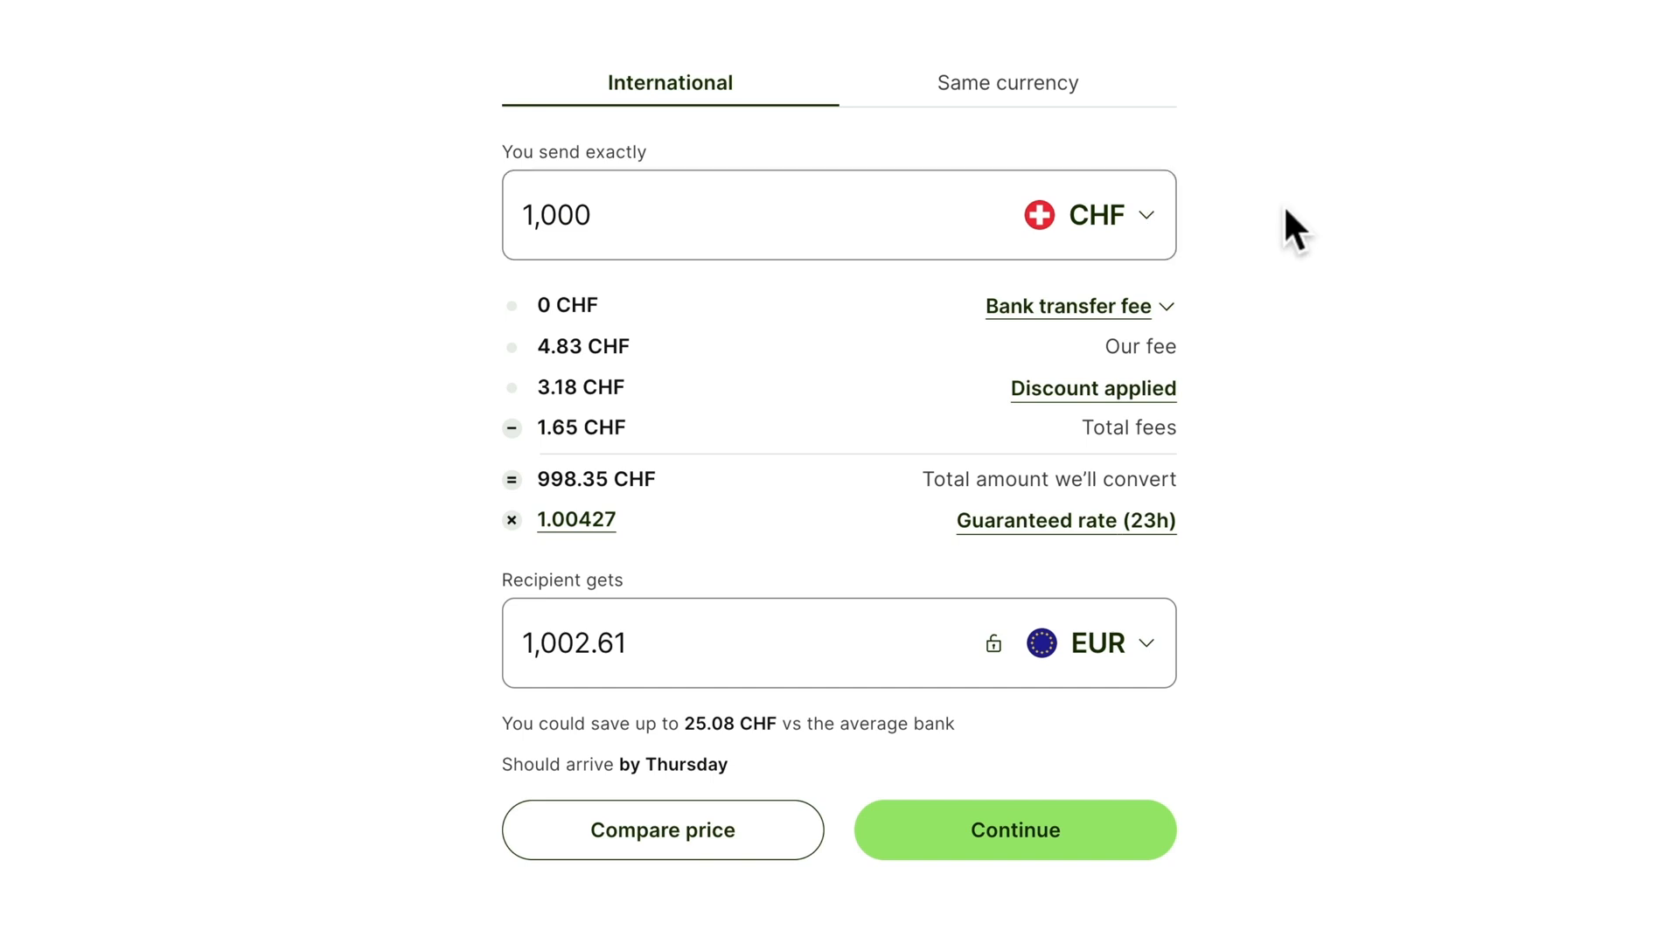
{"action": "left_click", "coordinate": [1110, 83]}
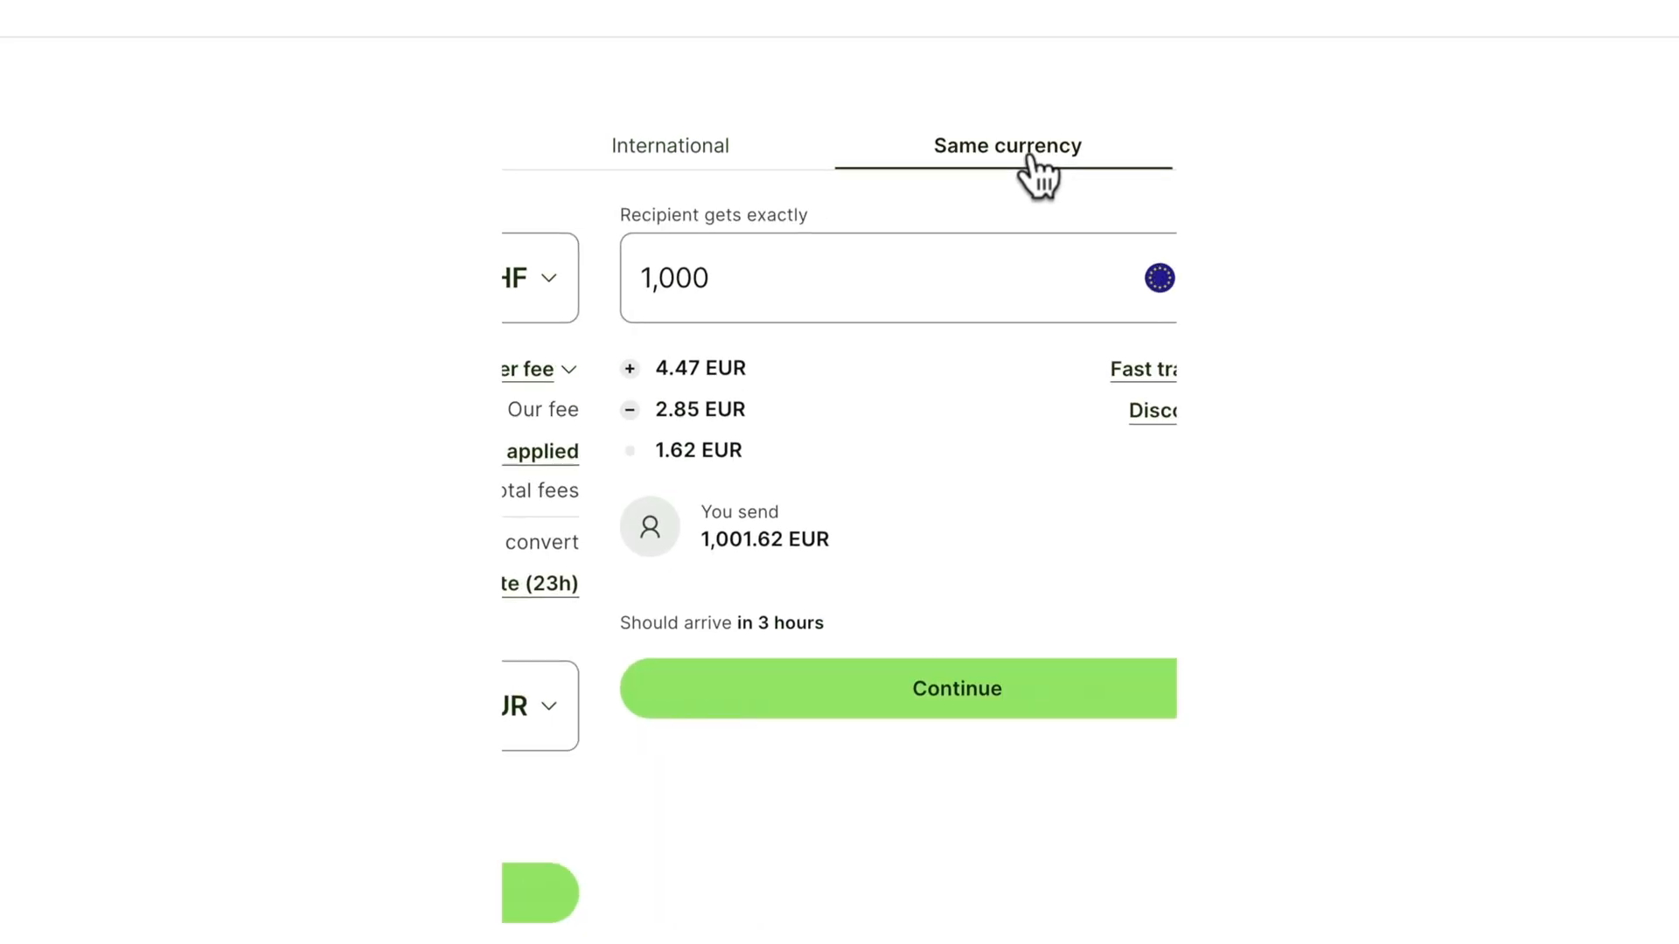
{"action": "left_click", "coordinate": [1123, 297]}
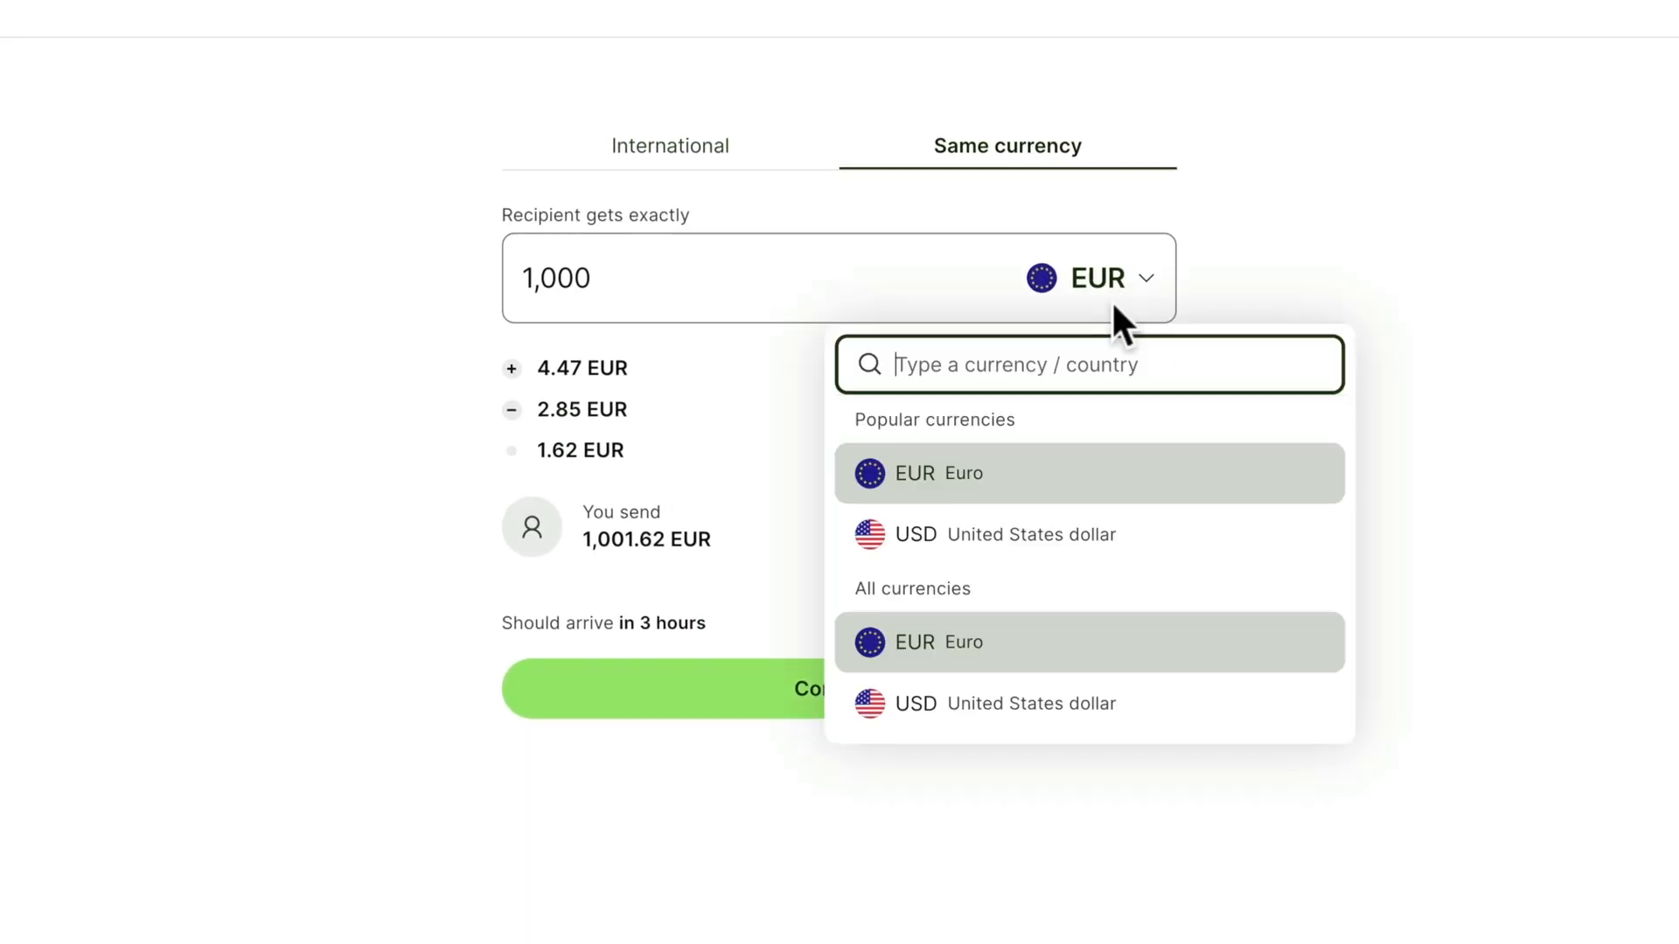
{"action": "left_click", "coordinate": [1106, 497]}
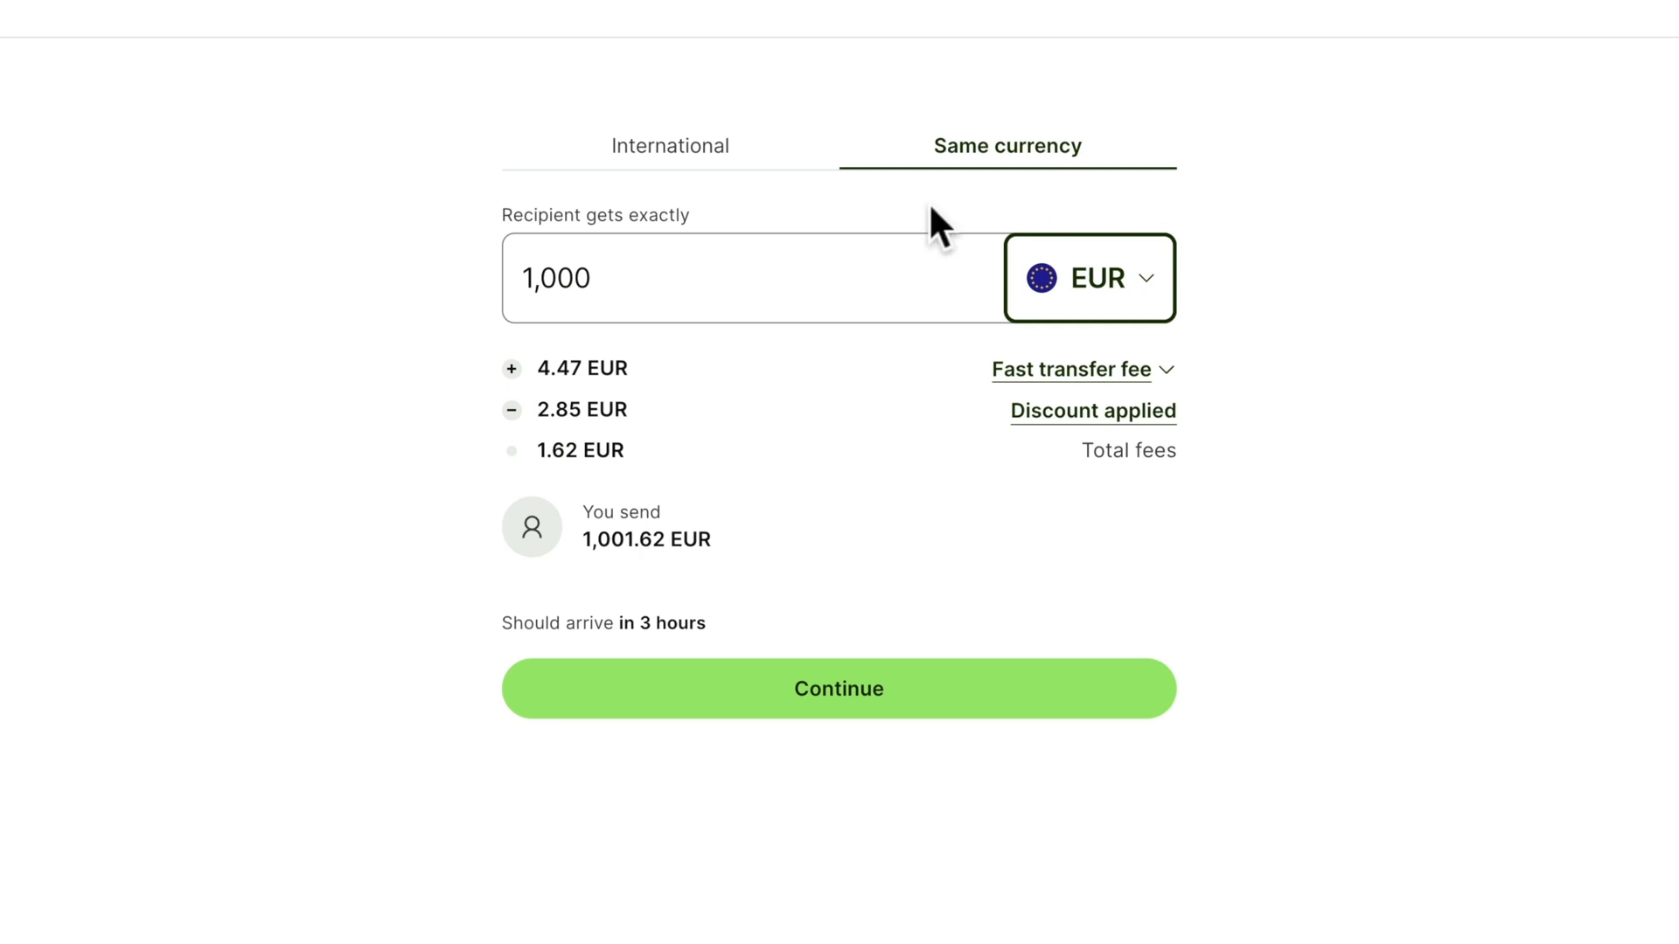
{"action": "left_click", "coordinate": [700, 154]}
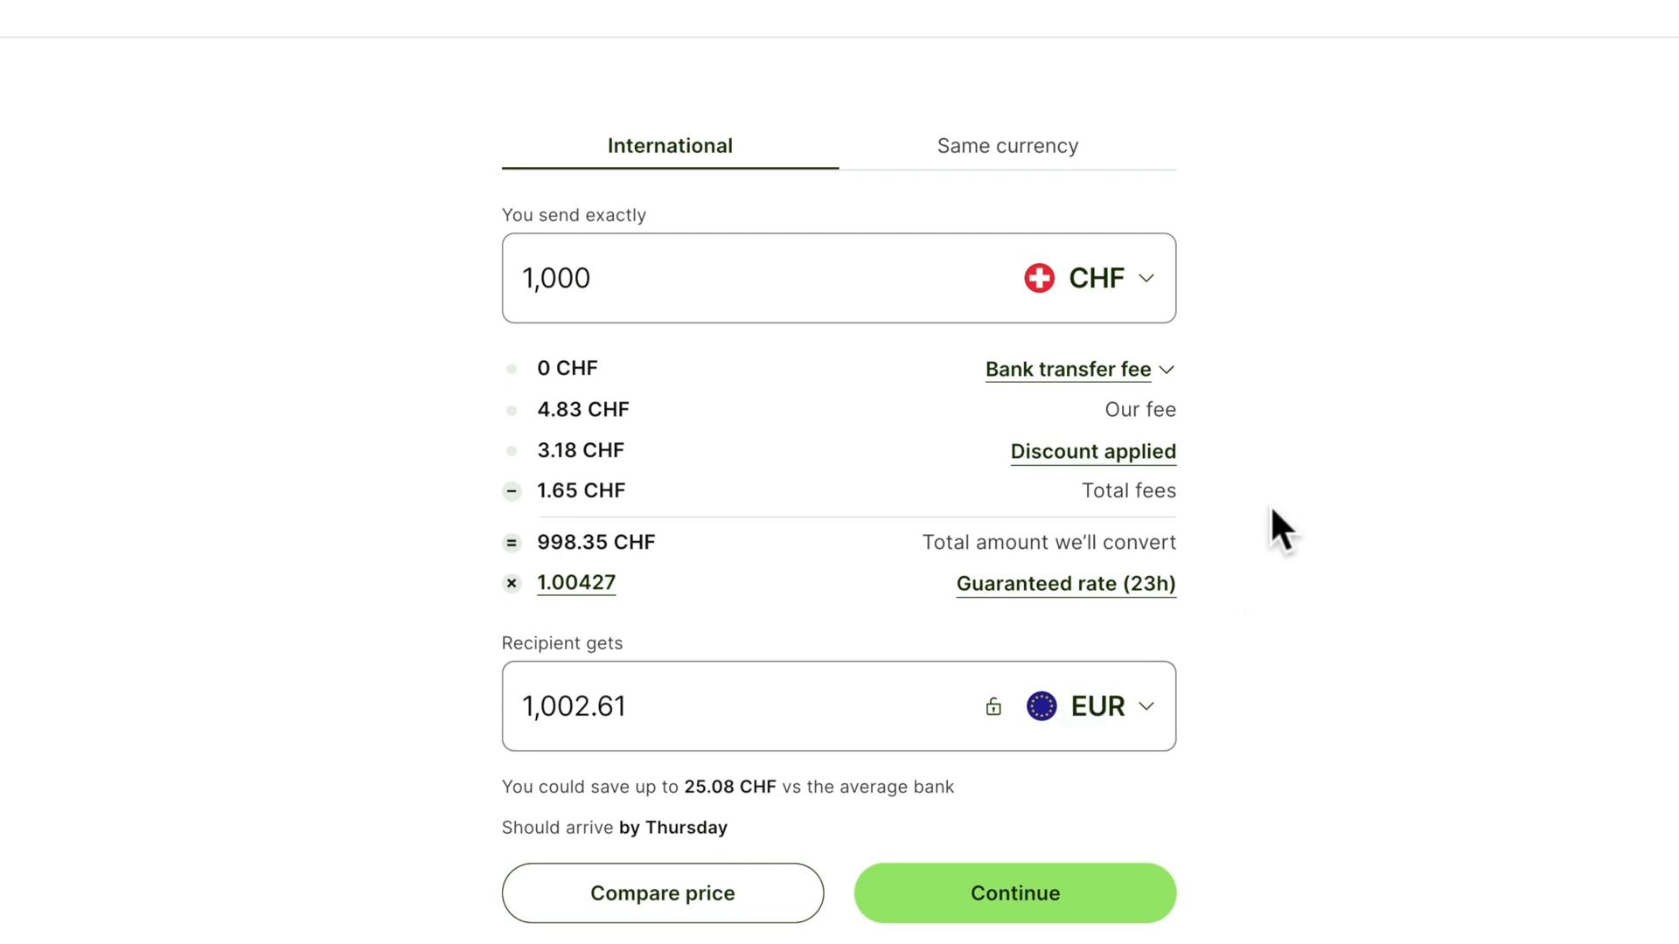
Send 1,000 EUR instead of CHF (874.71 GBP received) and list the transfer types.
{"action": "left_click", "coordinate": [1093, 289]}
{"action": "left_click", "coordinate": [1001, 446]}
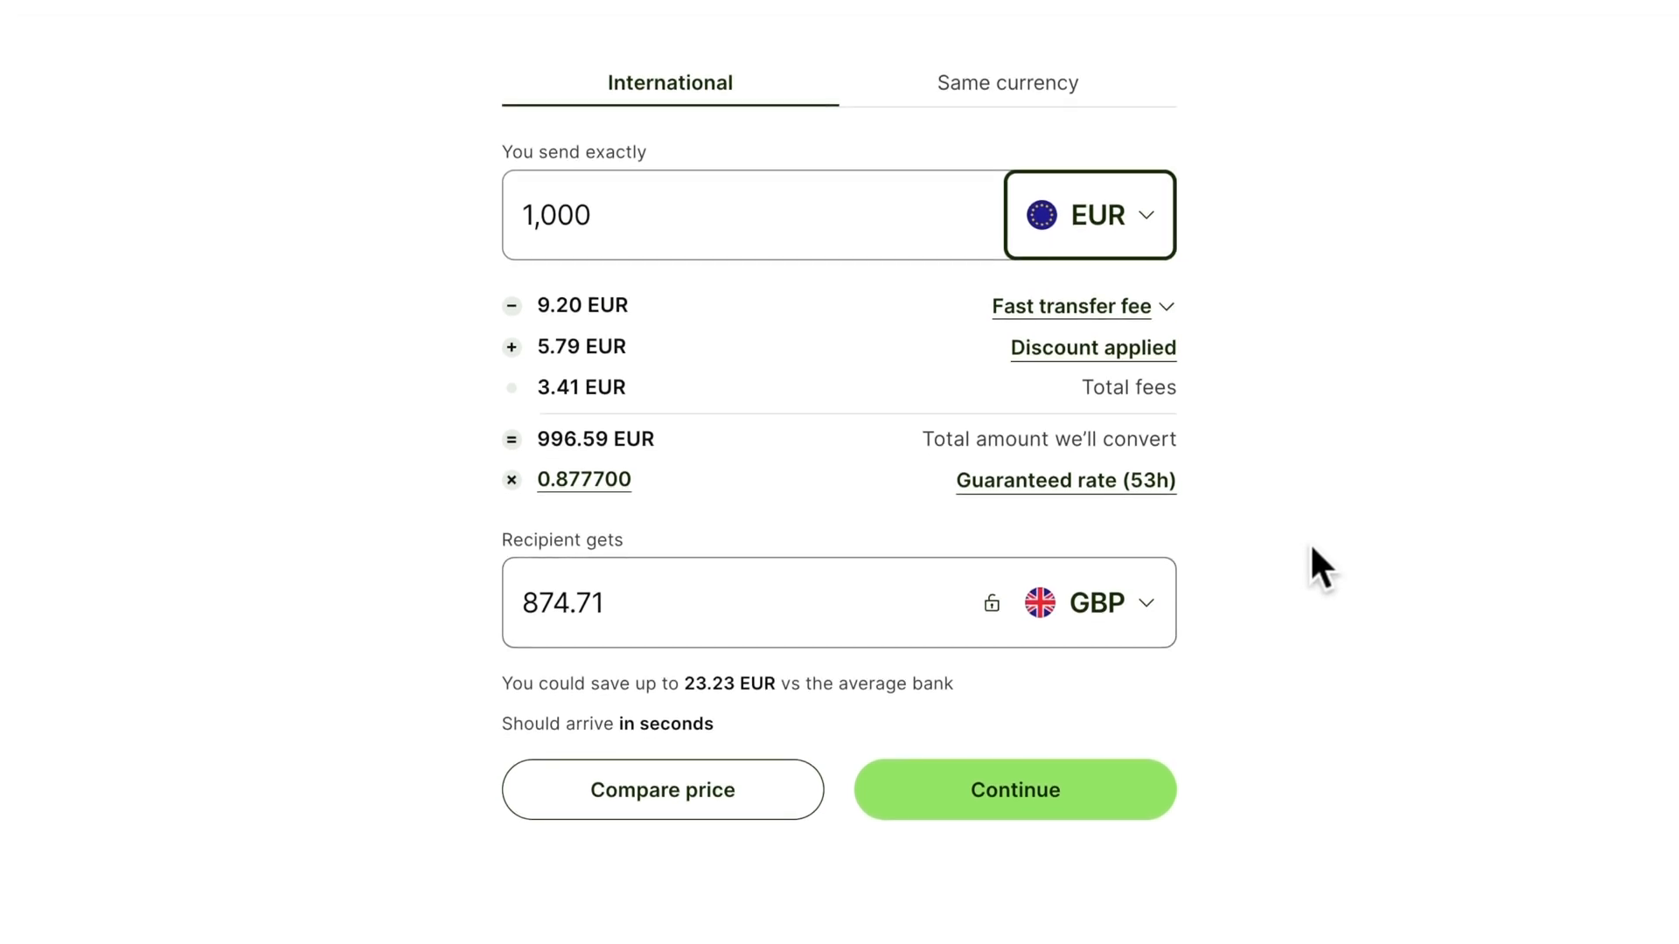
{"action": "left_click", "coordinate": [1165, 308]}
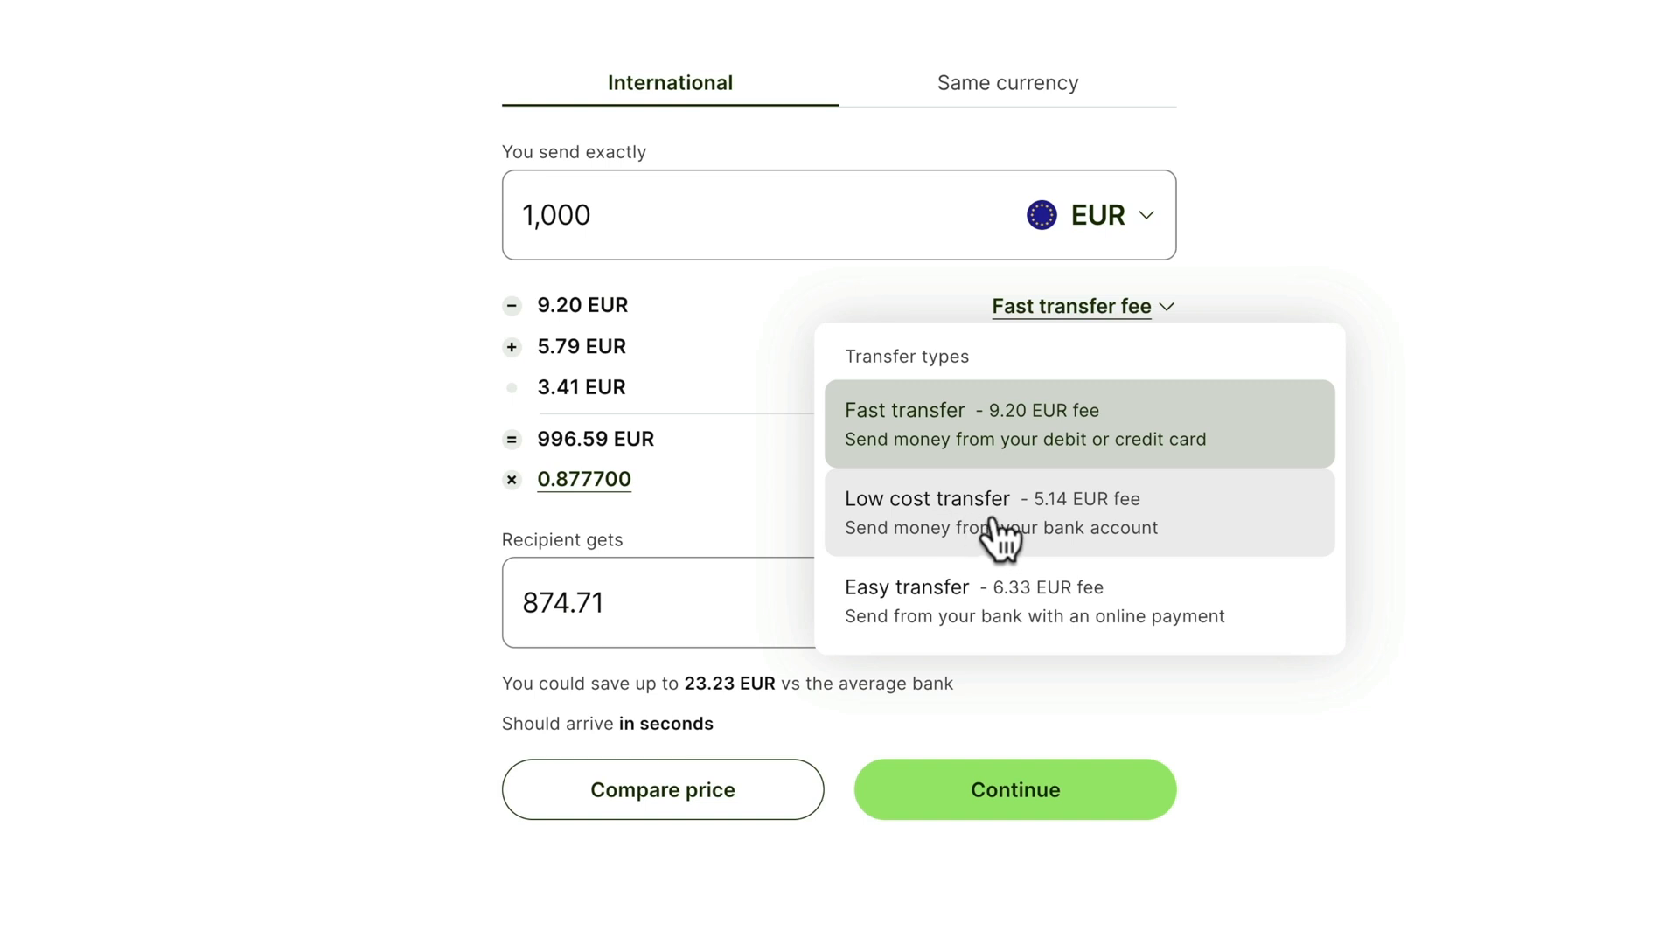
Try a GBP to USD quote and keep the Low cost transfer type.
{"action": "left_click", "coordinate": [1336, 268]}
{"action": "left_click", "coordinate": [1126, 210]}
{"action": "left_click", "coordinate": [1057, 447]}
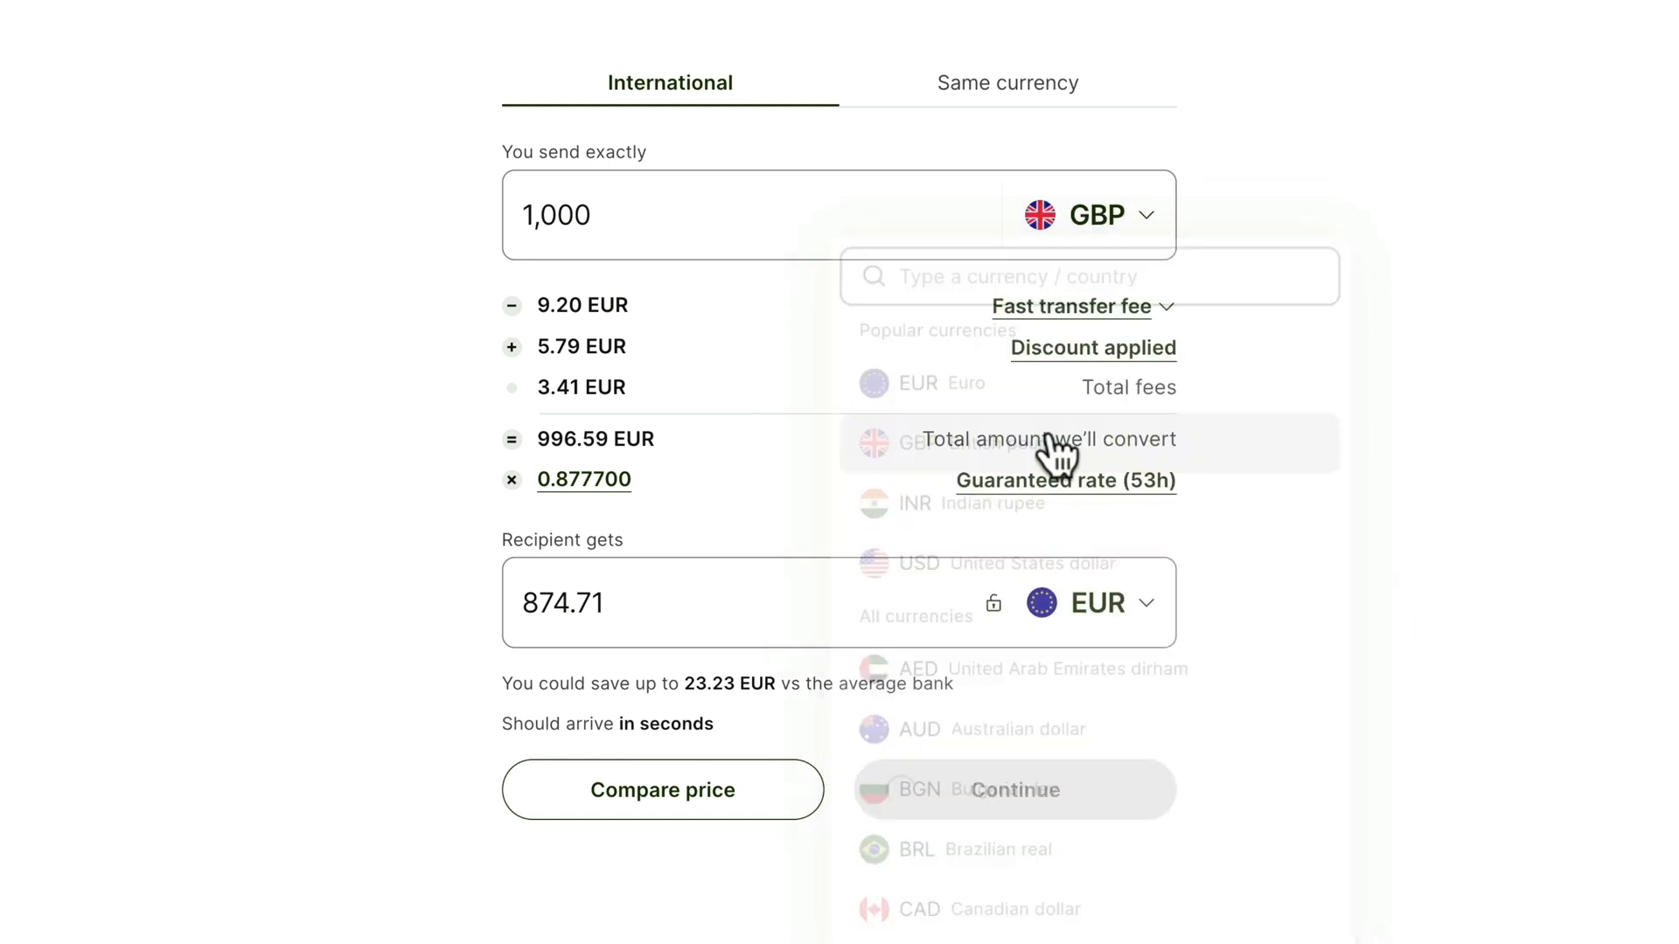
{"action": "left_click", "coordinate": [1150, 603]}
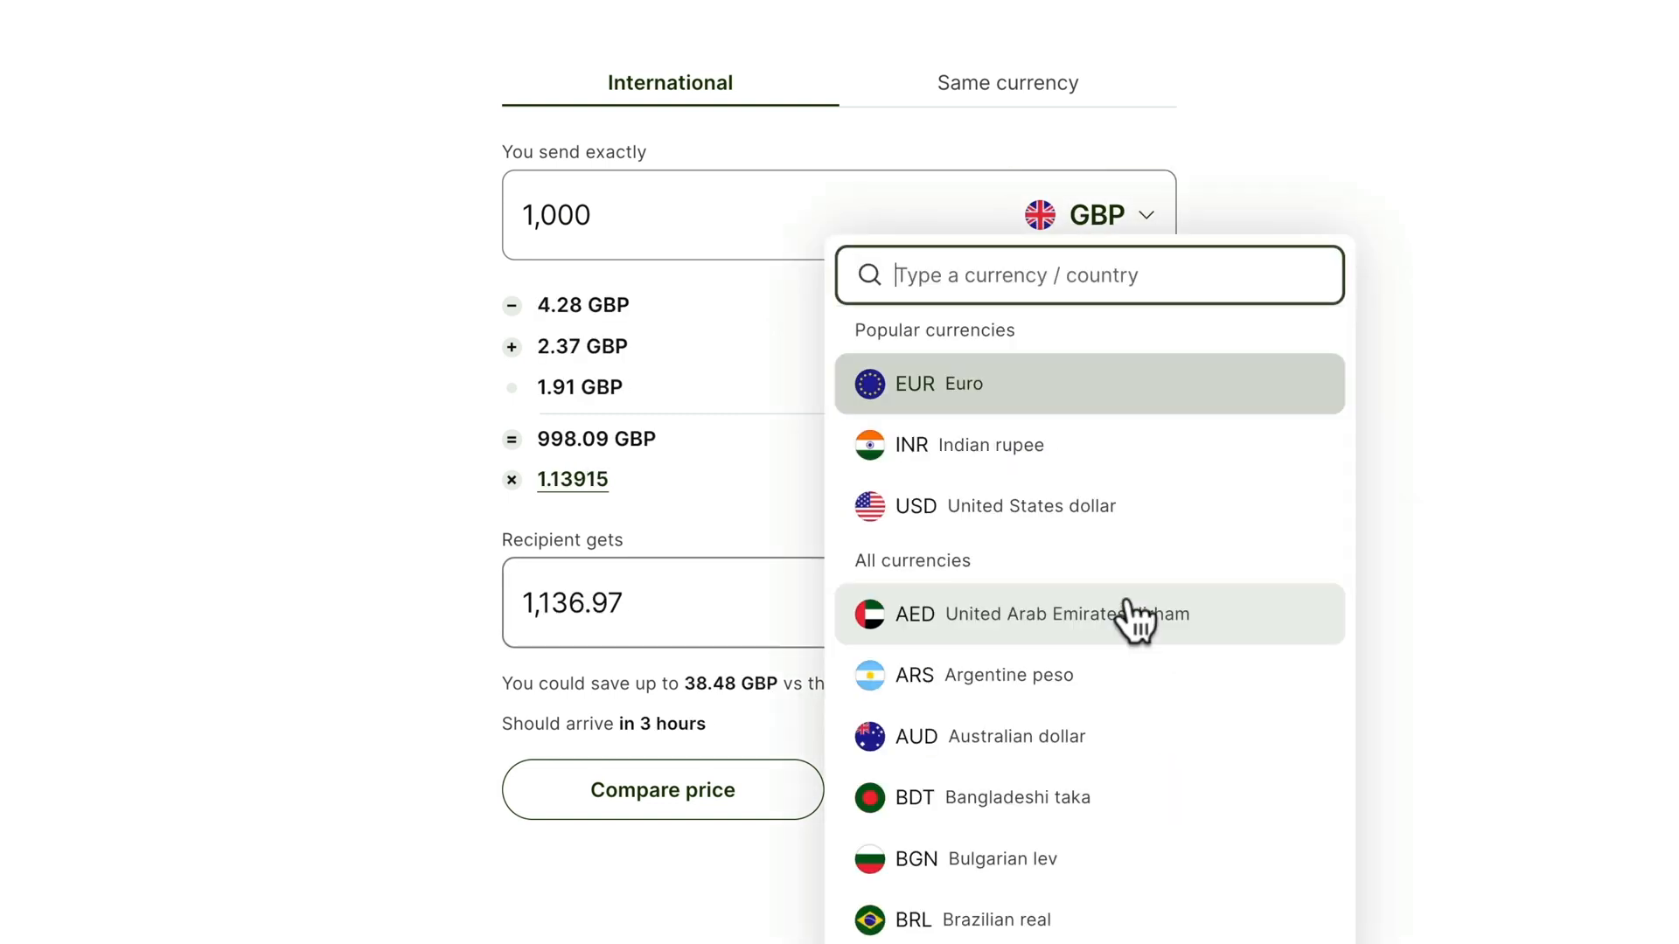
{"action": "left_click", "coordinate": [1153, 509]}
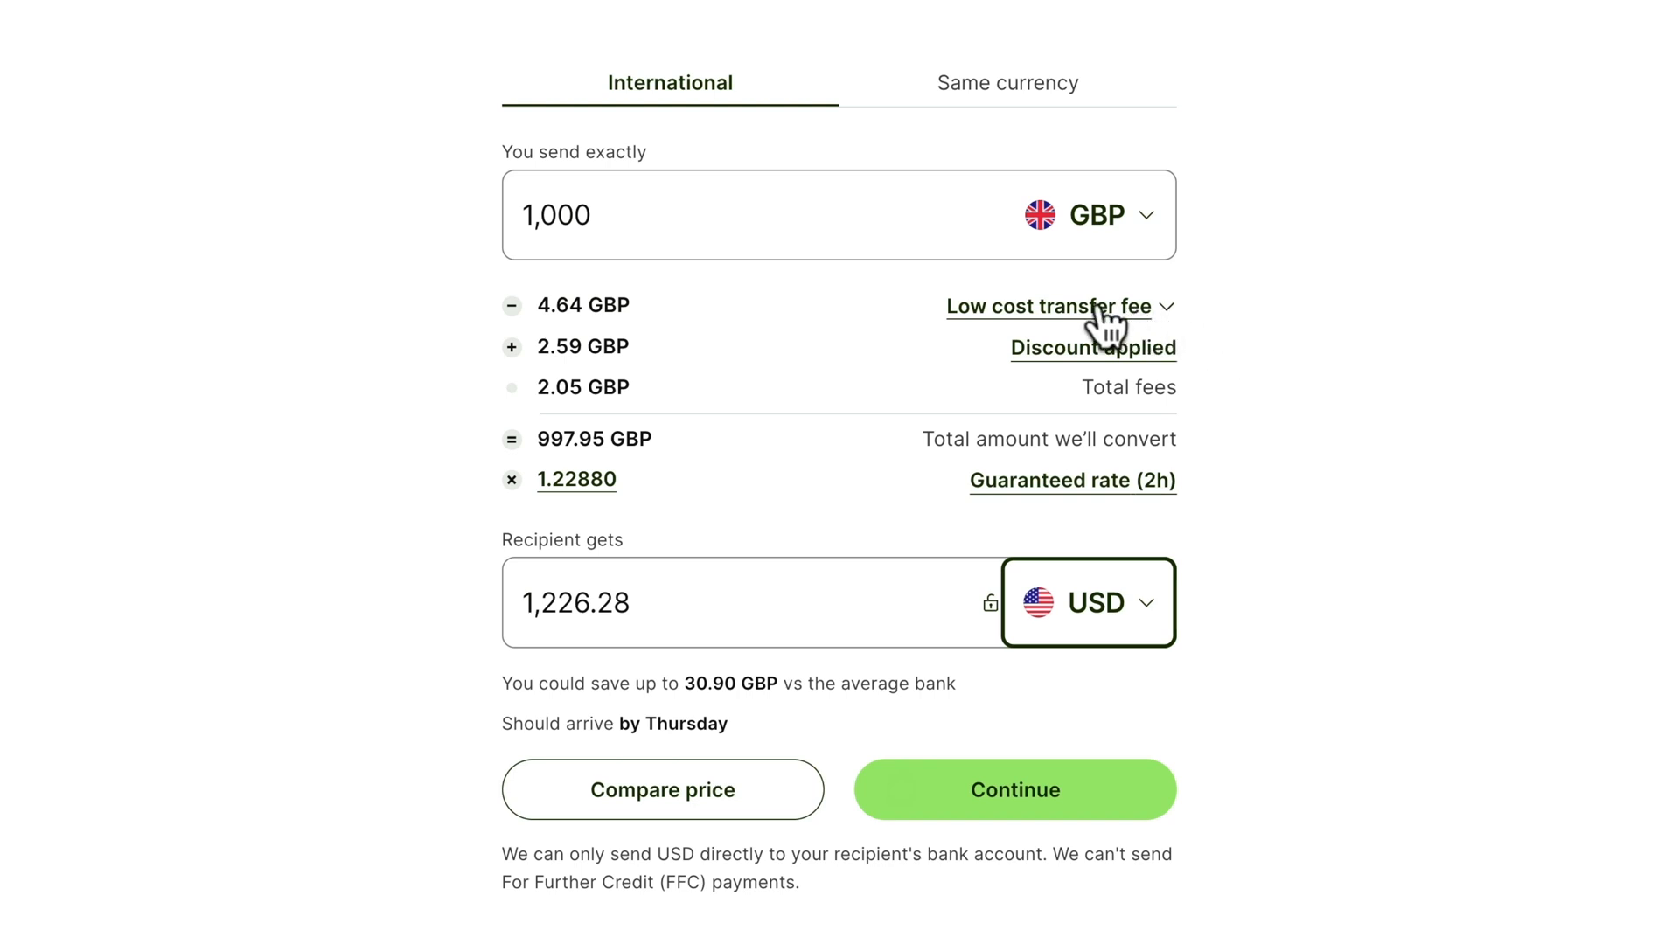
{"action": "left_click", "coordinate": [1167, 303]}
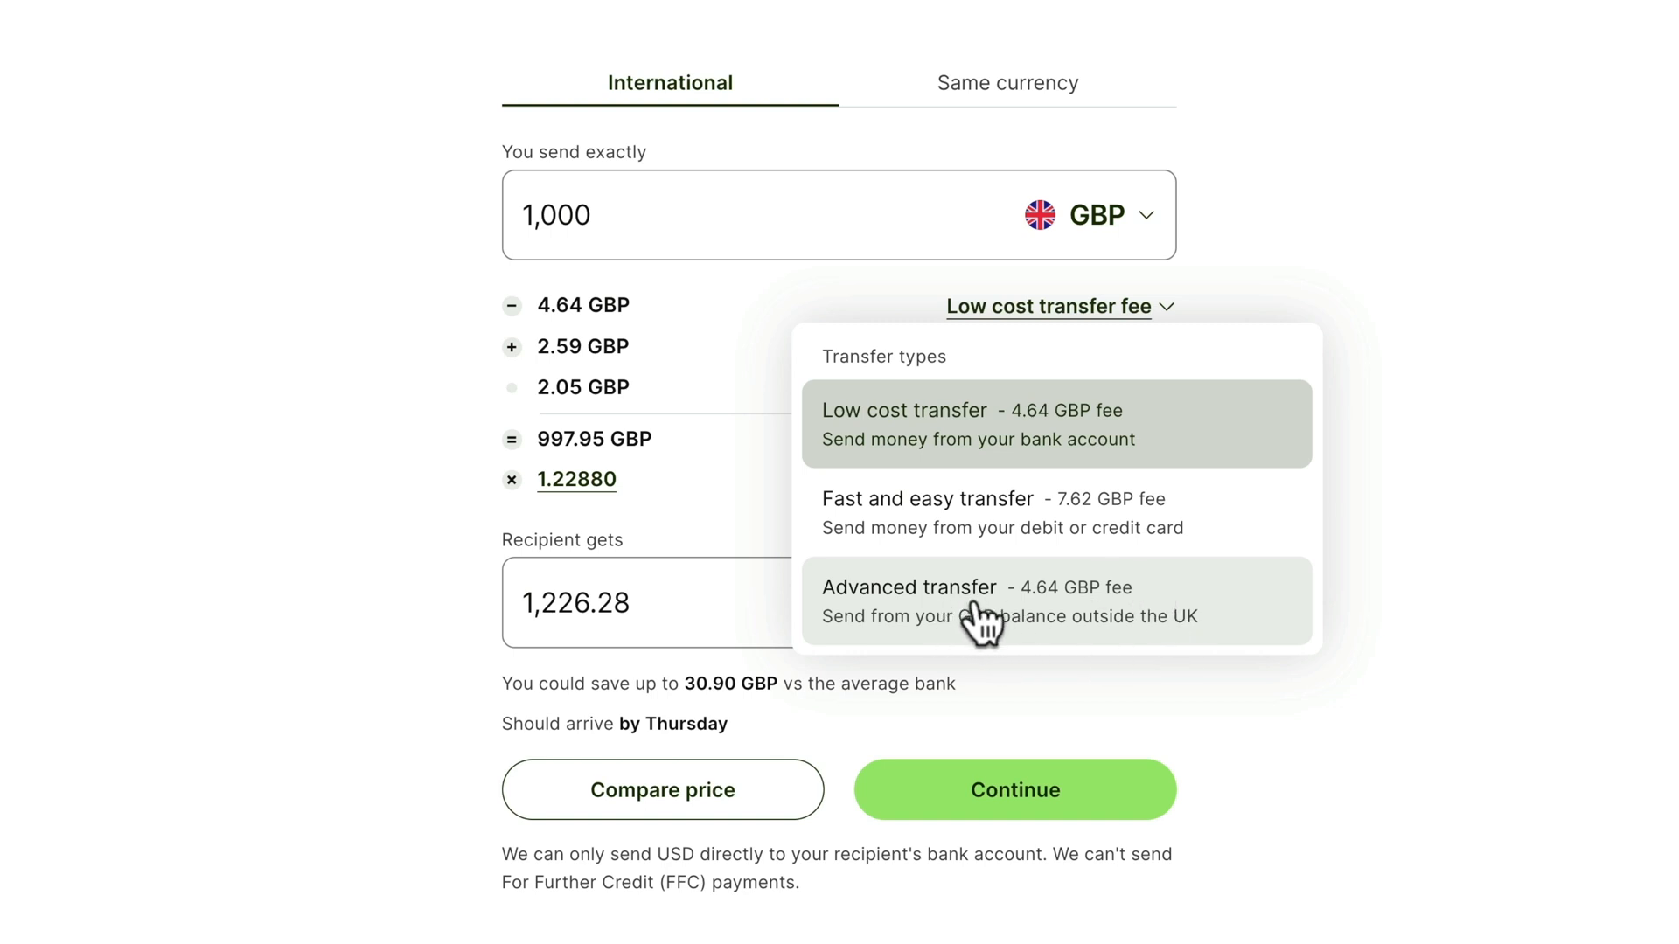
{"action": "left_click", "coordinate": [1054, 444]}
Switch the quote back to sending EUR with the recipient getting GBP.
{"action": "left_click", "coordinate": [1138, 212]}
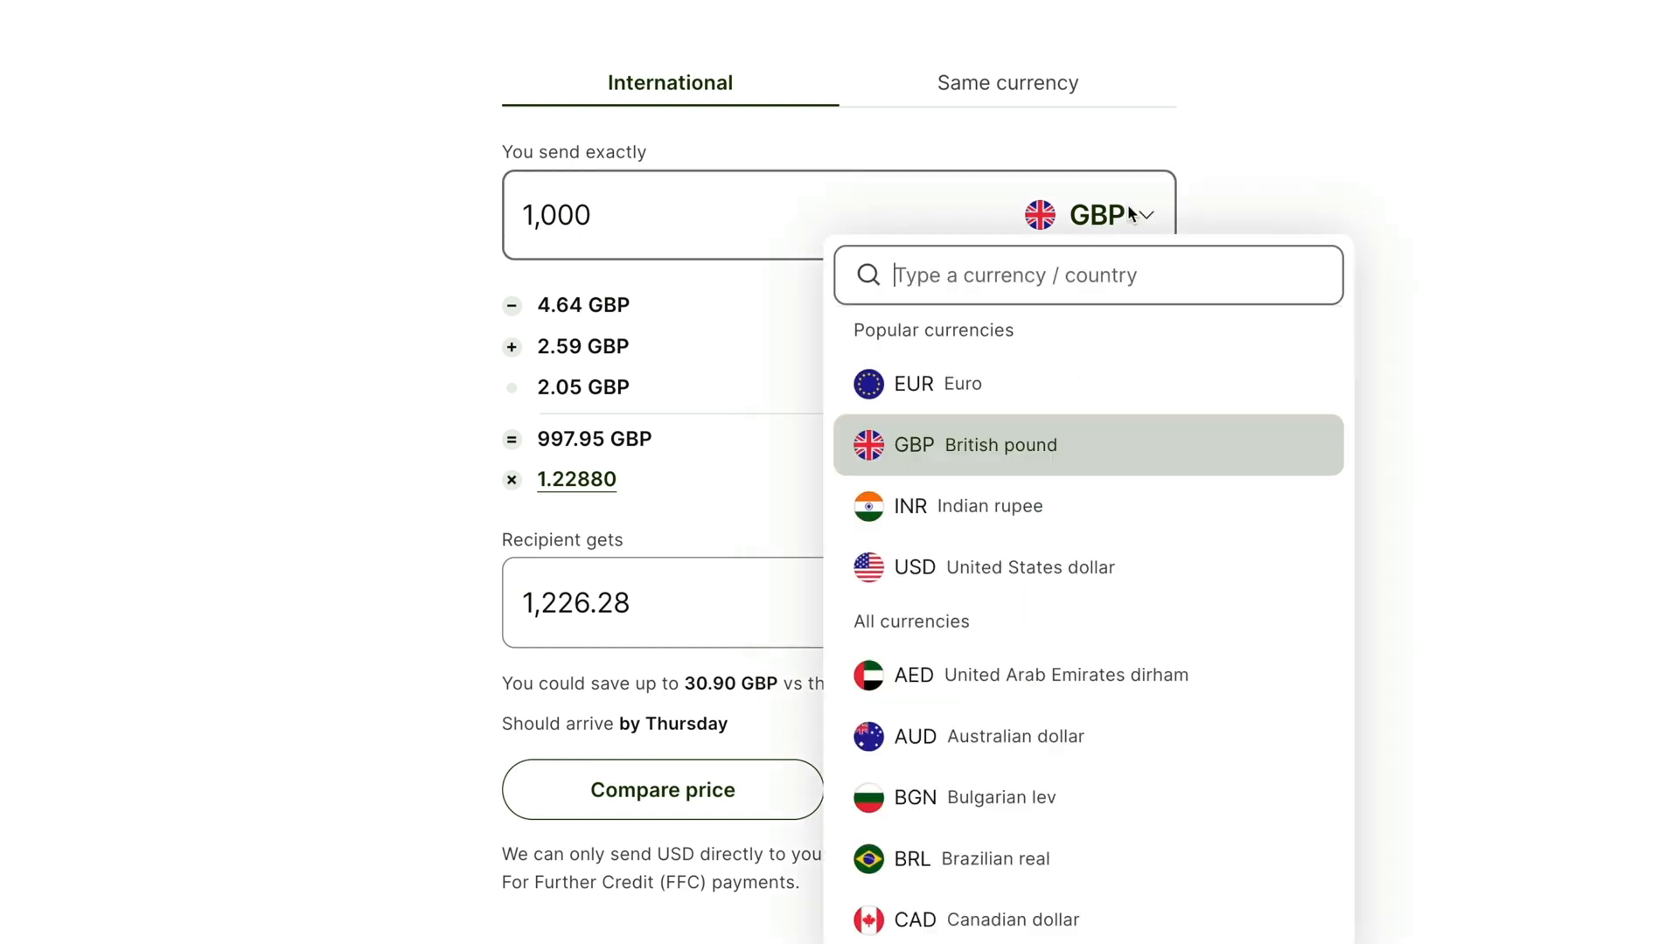
{"action": "left_click", "coordinate": [1103, 384]}
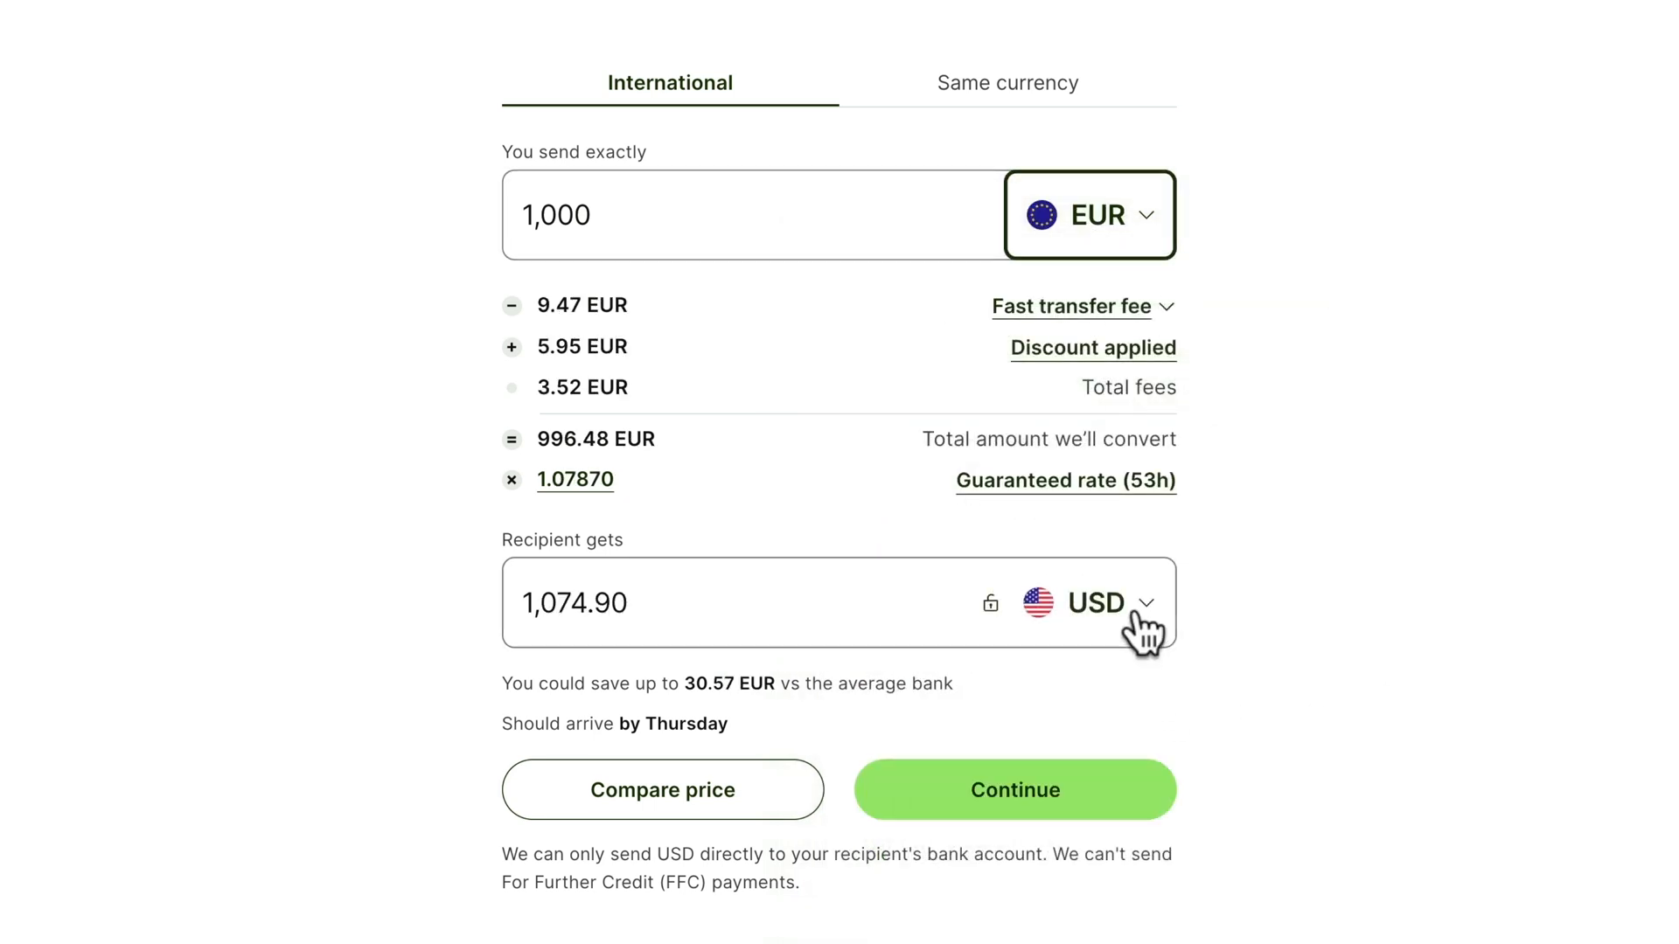
{"action": "left_click", "coordinate": [1130, 610]}
{"action": "left_click", "coordinate": [984, 394]}
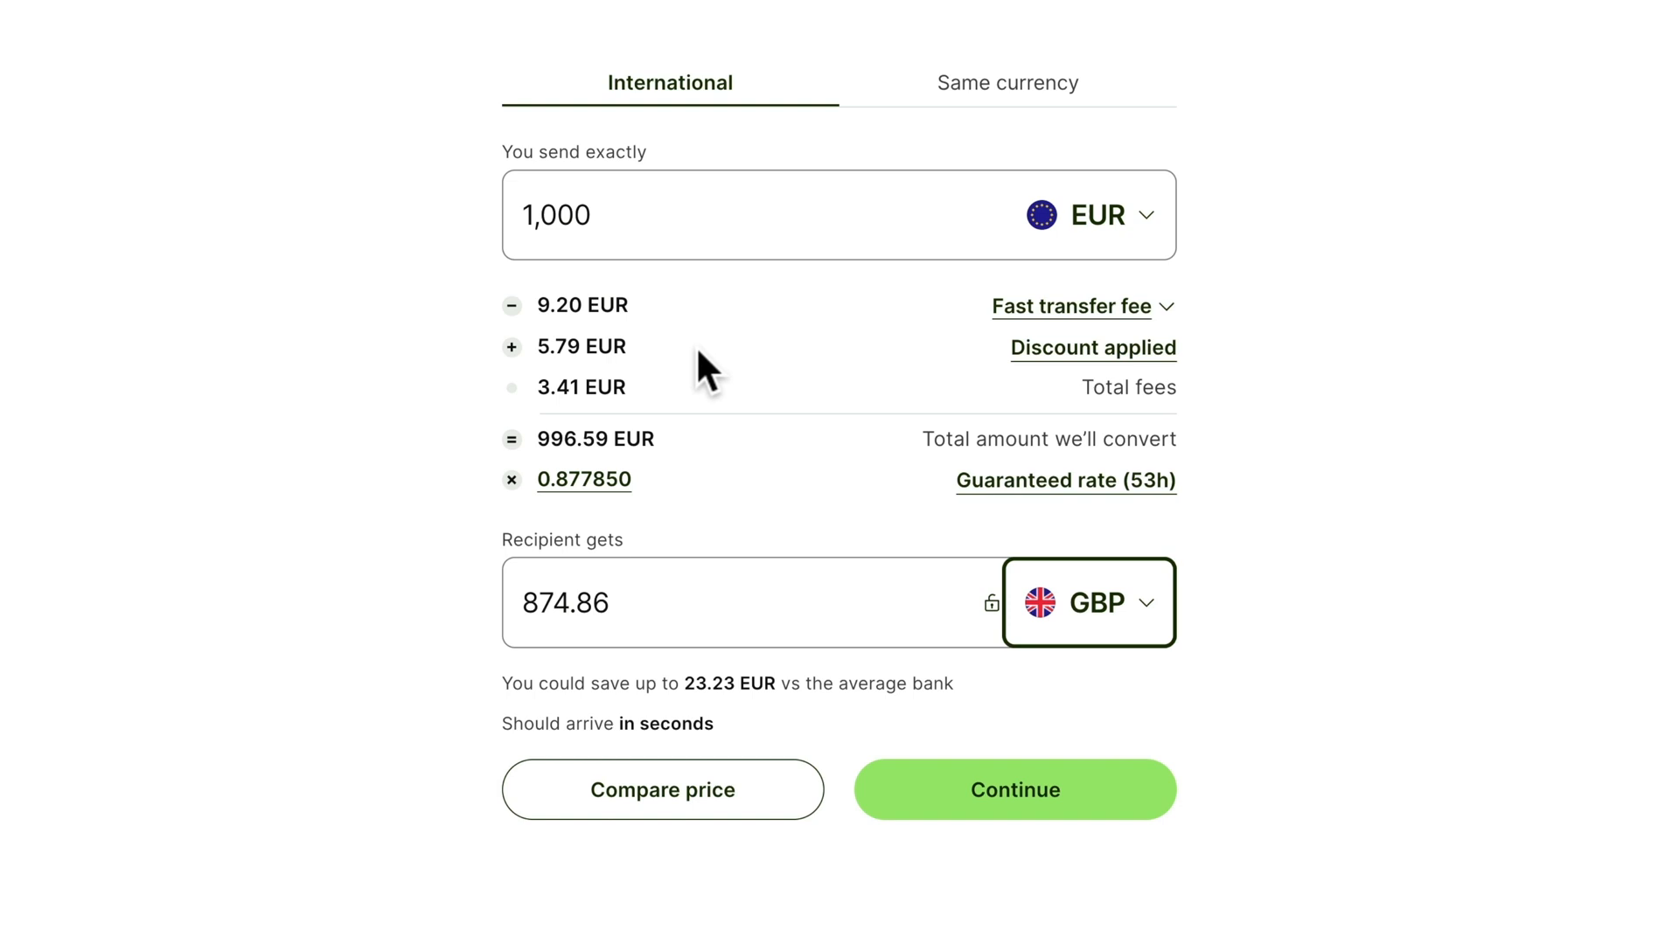
{"action": "left_click_drag", "start_coordinate": [535, 346], "coordinate": [628, 339]}
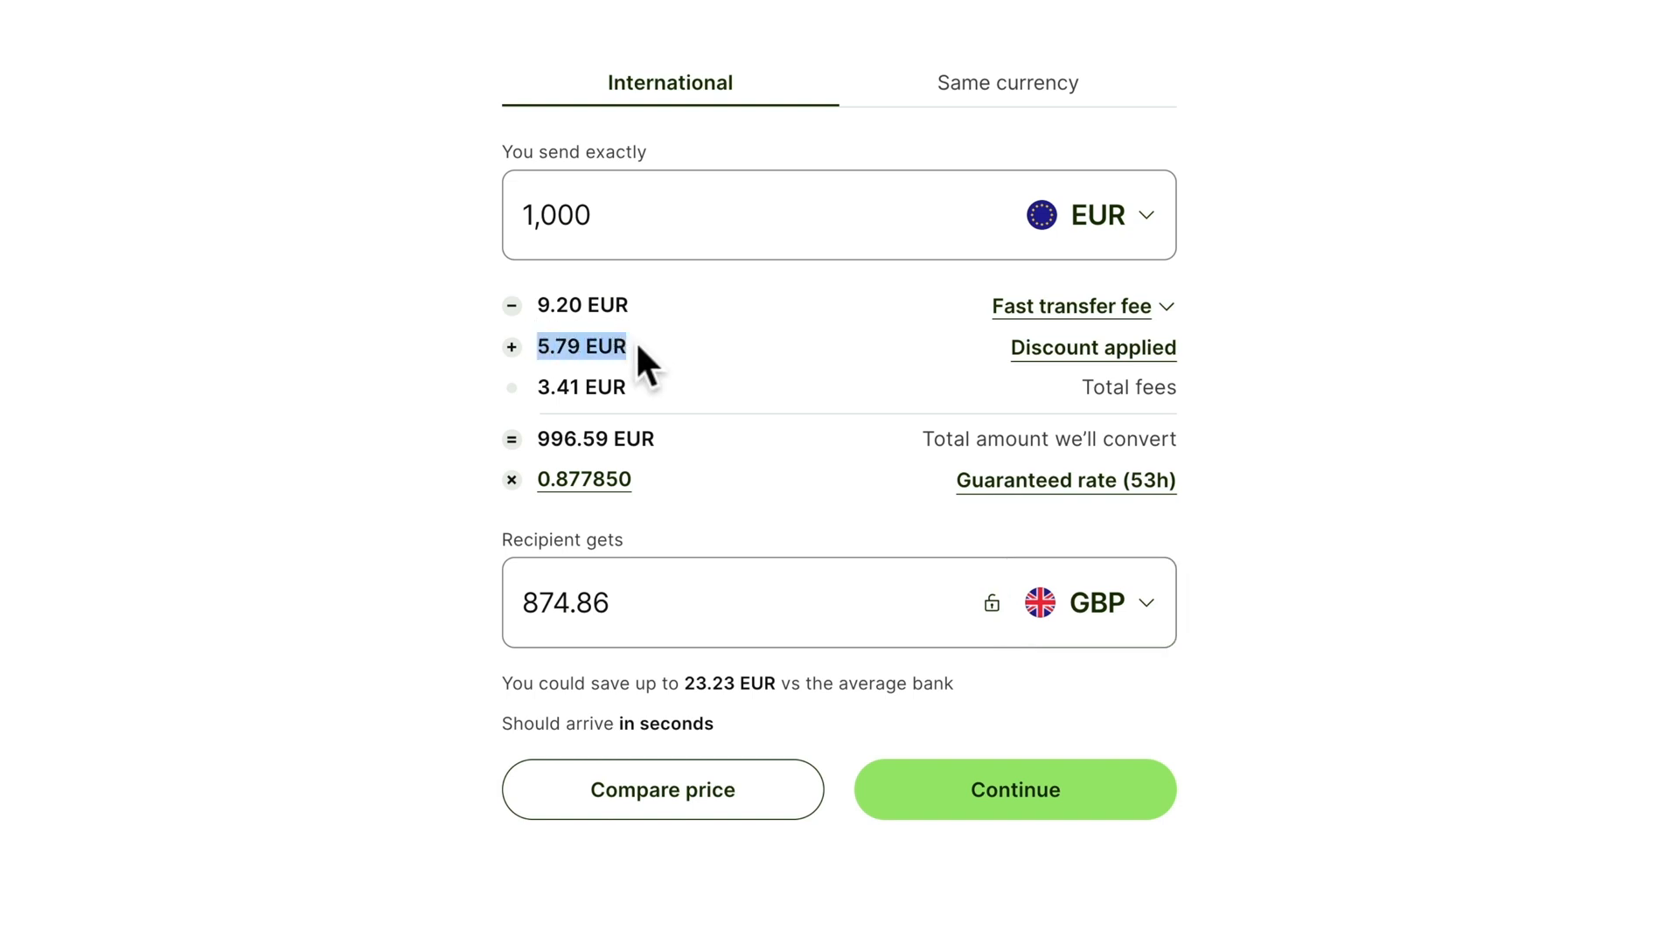
{"action": "left_click", "coordinate": [673, 342]}
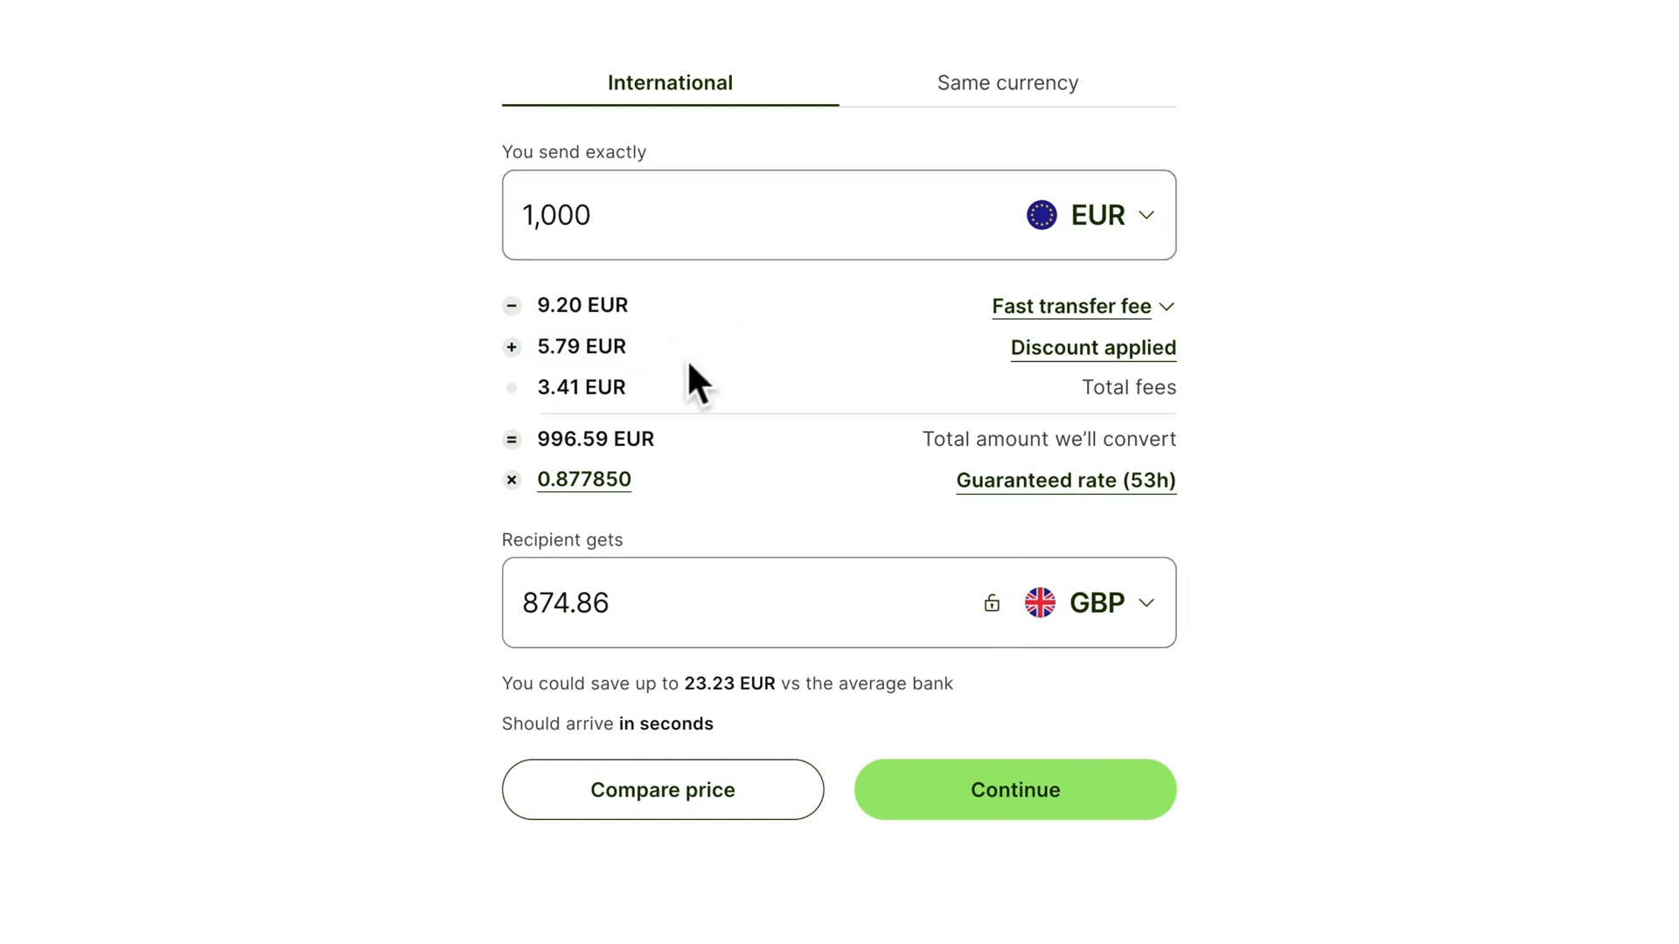
{"action": "left_click_drag", "start_coordinate": [536, 346], "coordinate": [621, 349]}
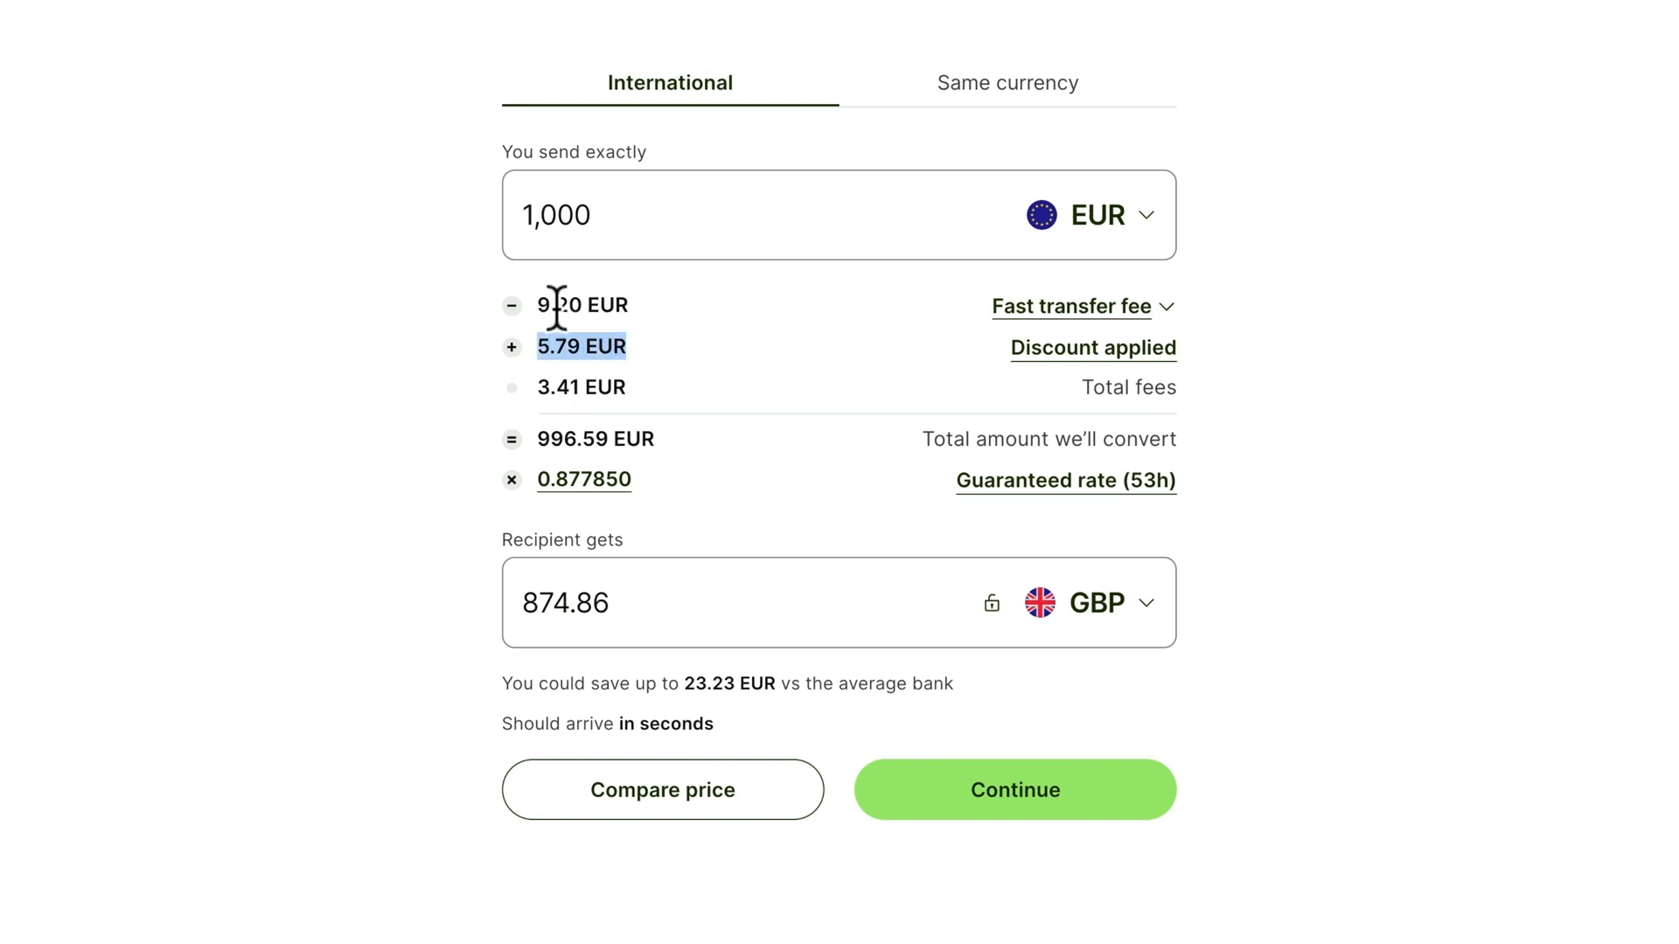
{"action": "left_click_drag", "start_coordinate": [536, 386], "coordinate": [638, 384]}
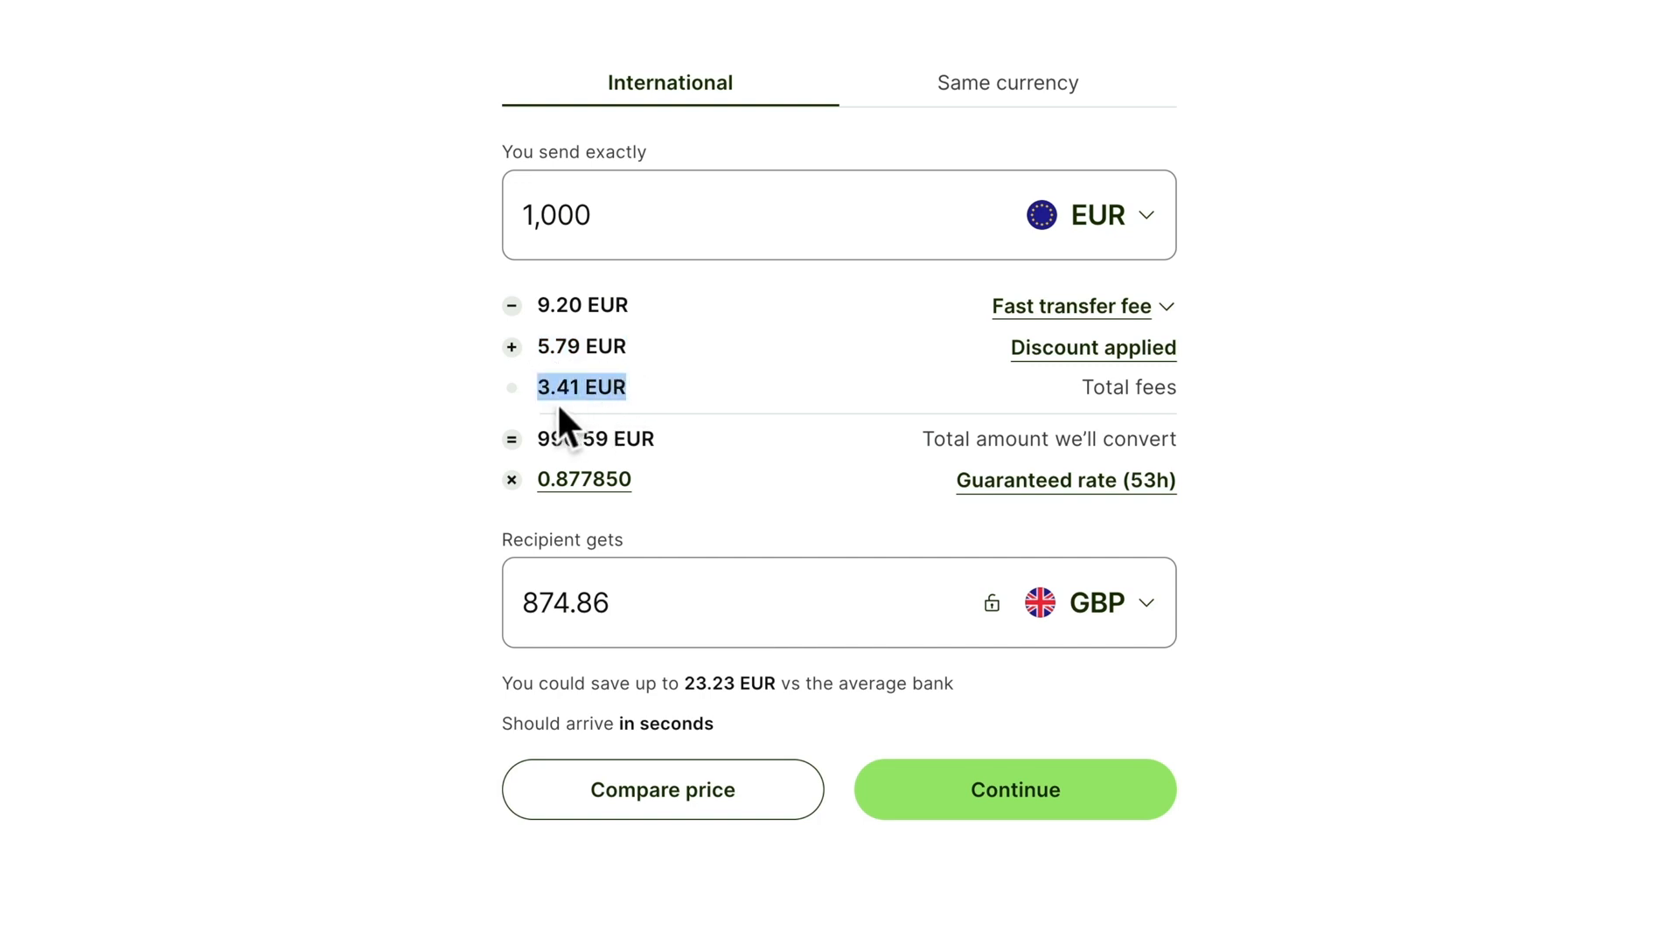
{"action": "left_click", "coordinate": [636, 395]}
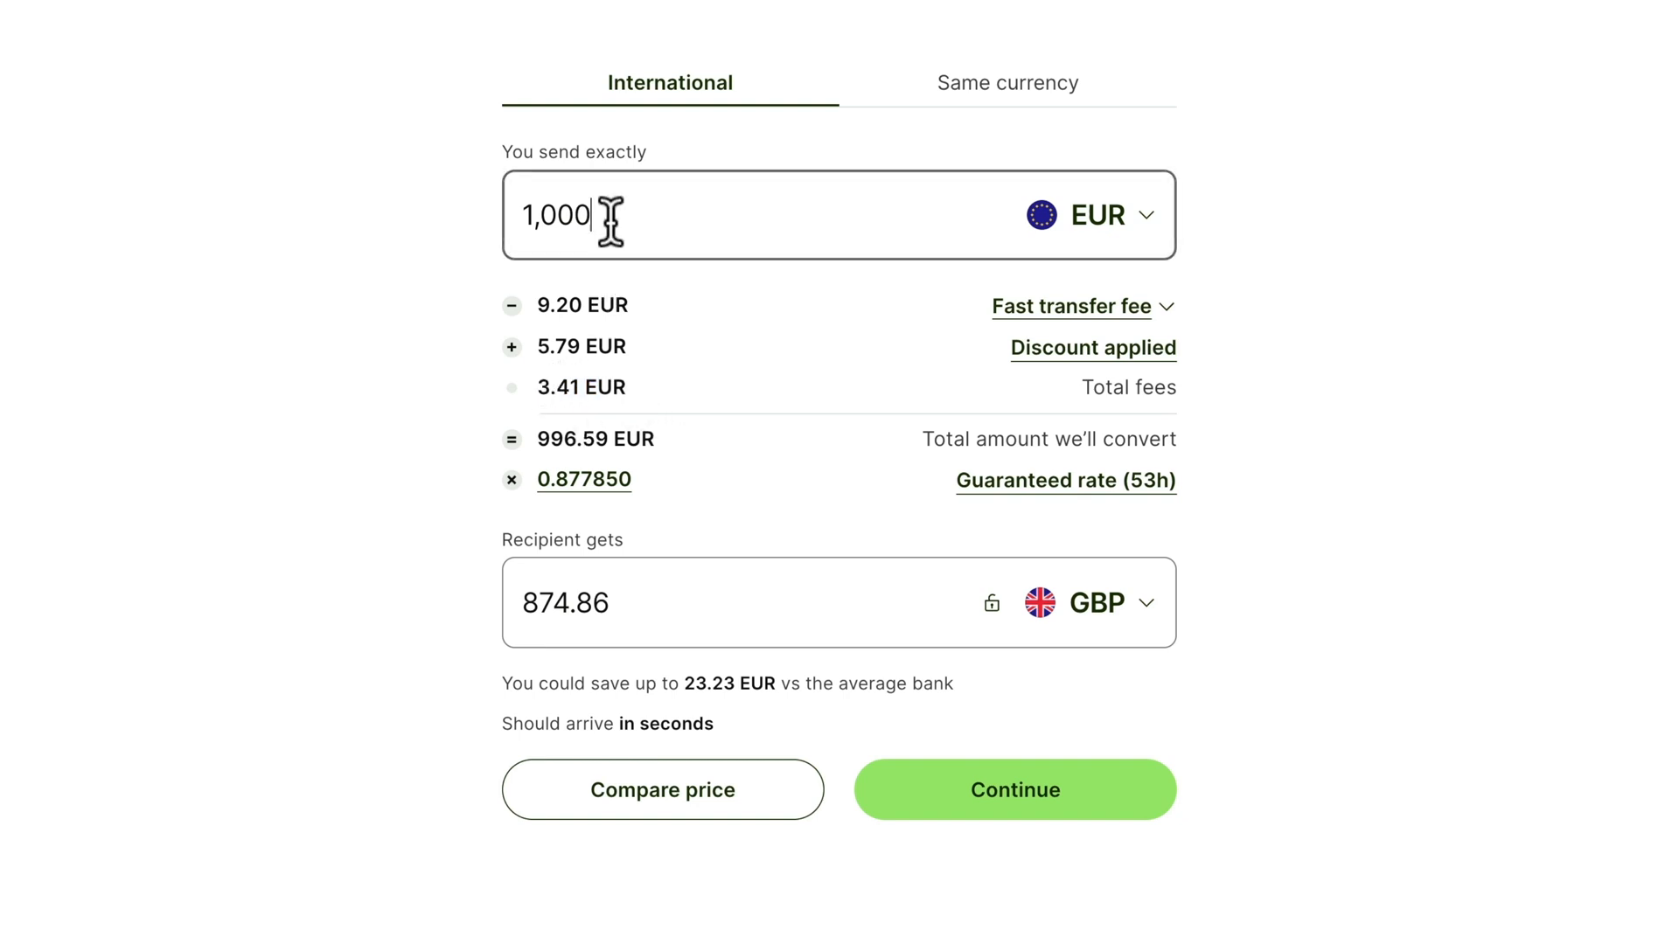
{"action": "left_click_drag", "start_coordinate": [607, 216], "coordinate": [513, 217]}
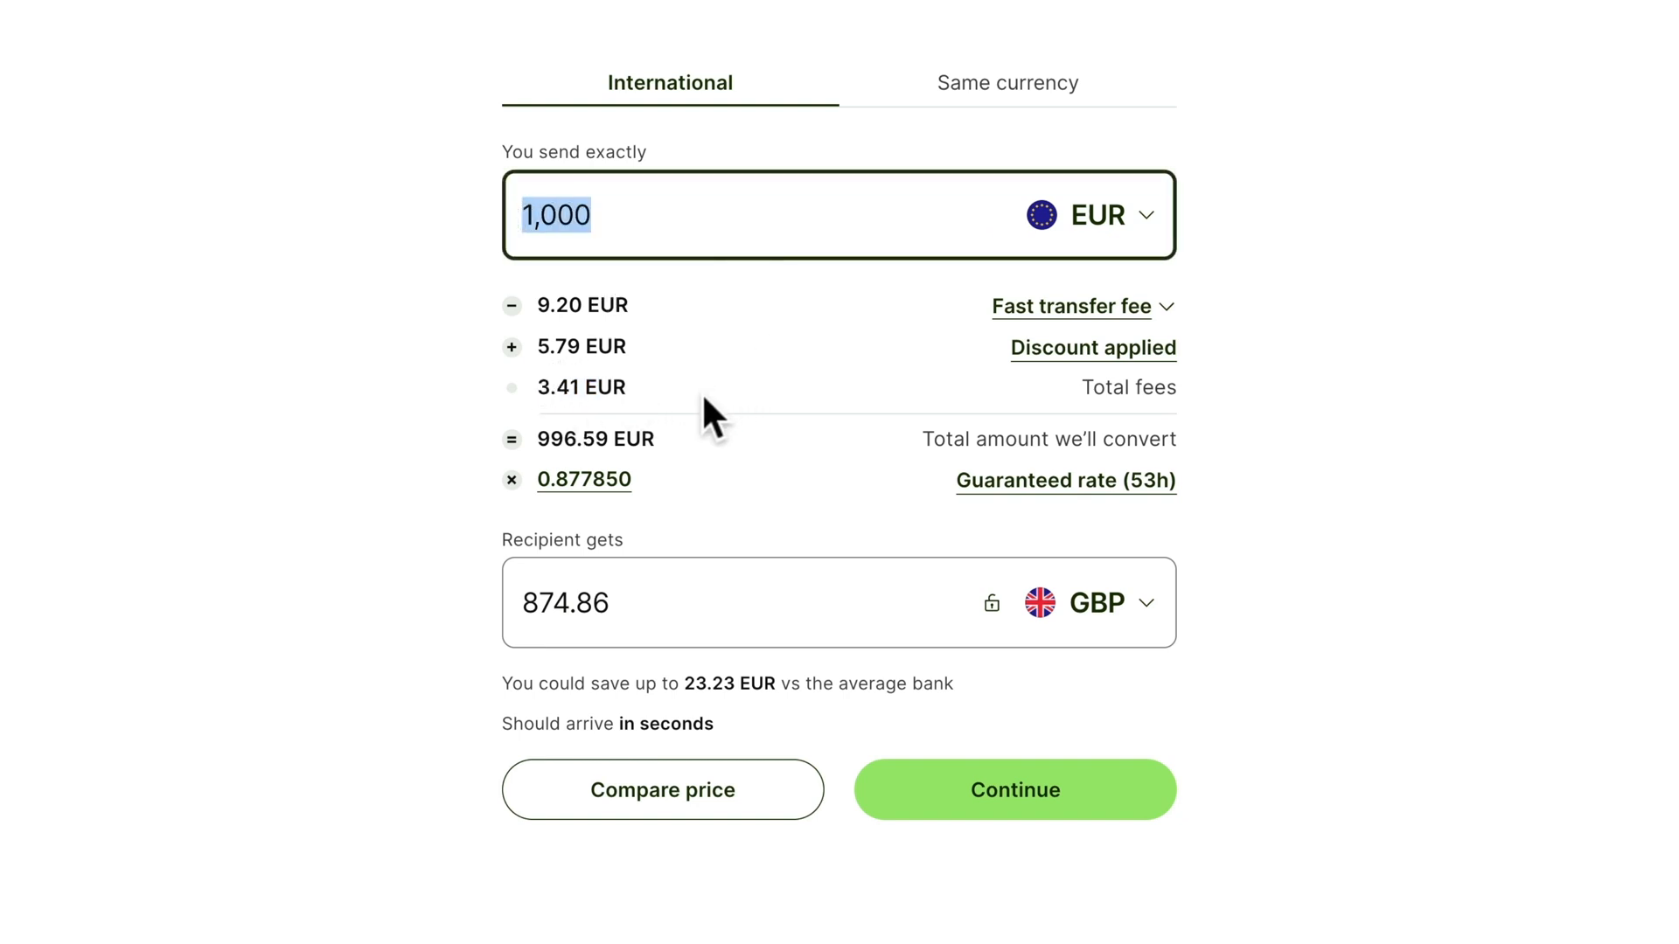
{"action": "left_click", "coordinate": [649, 435]}
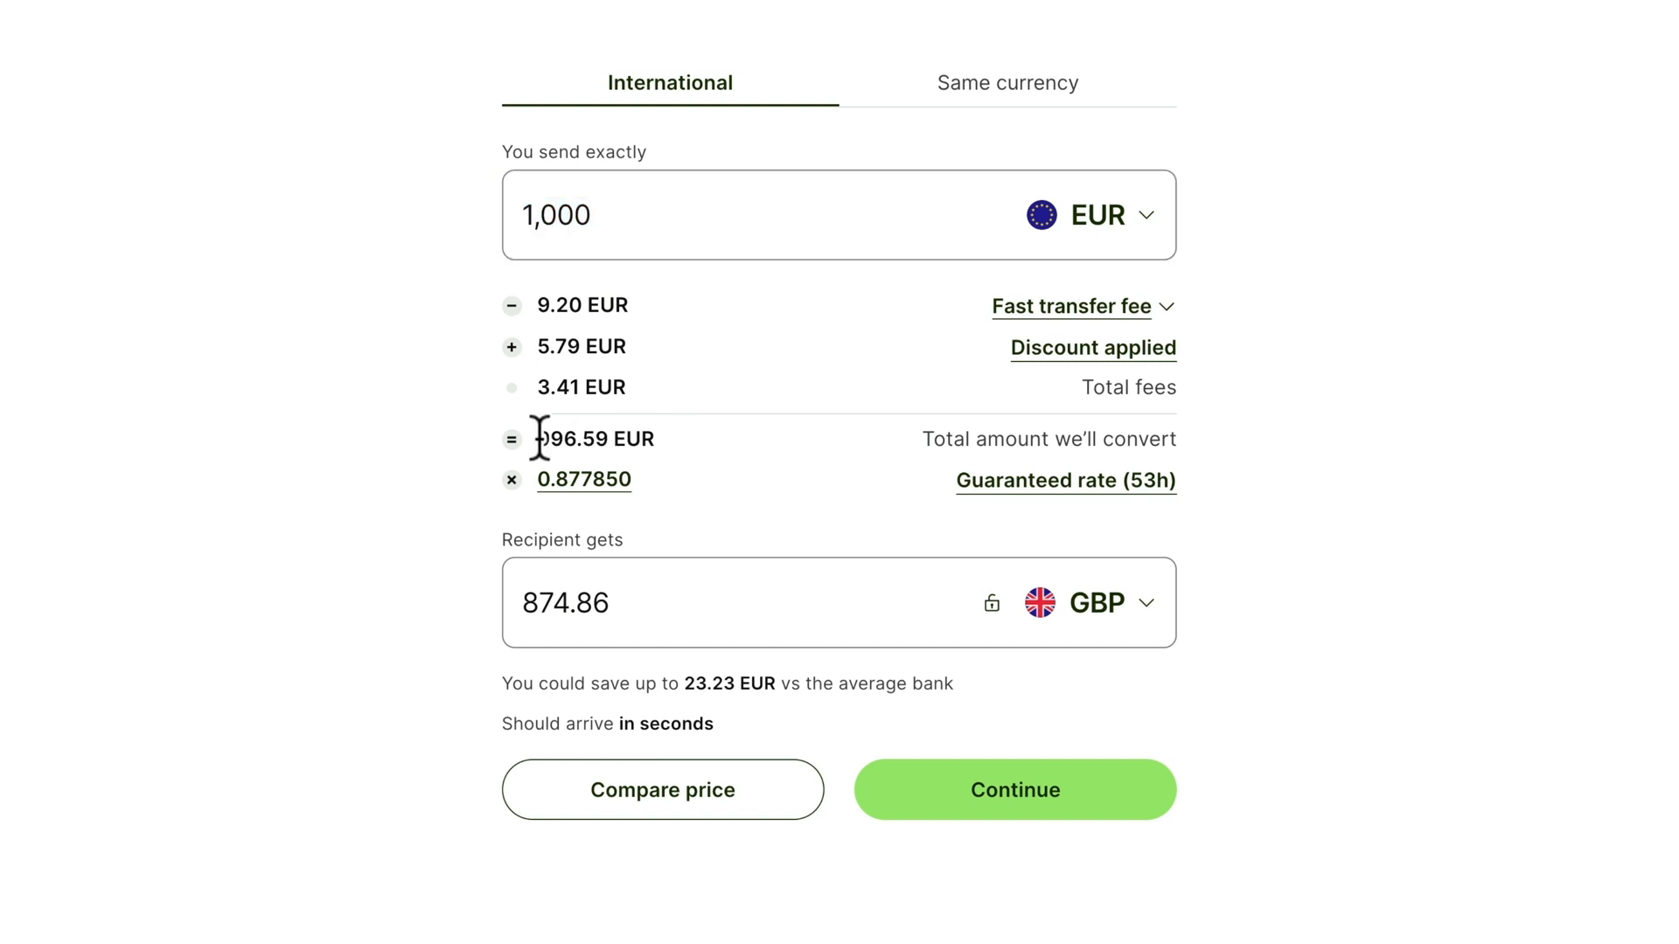
{"action": "left_click_drag", "start_coordinate": [551, 439], "coordinate": [684, 432]}
{"action": "left_click", "coordinate": [697, 456]}
{"action": "left_click", "coordinate": [581, 481]}
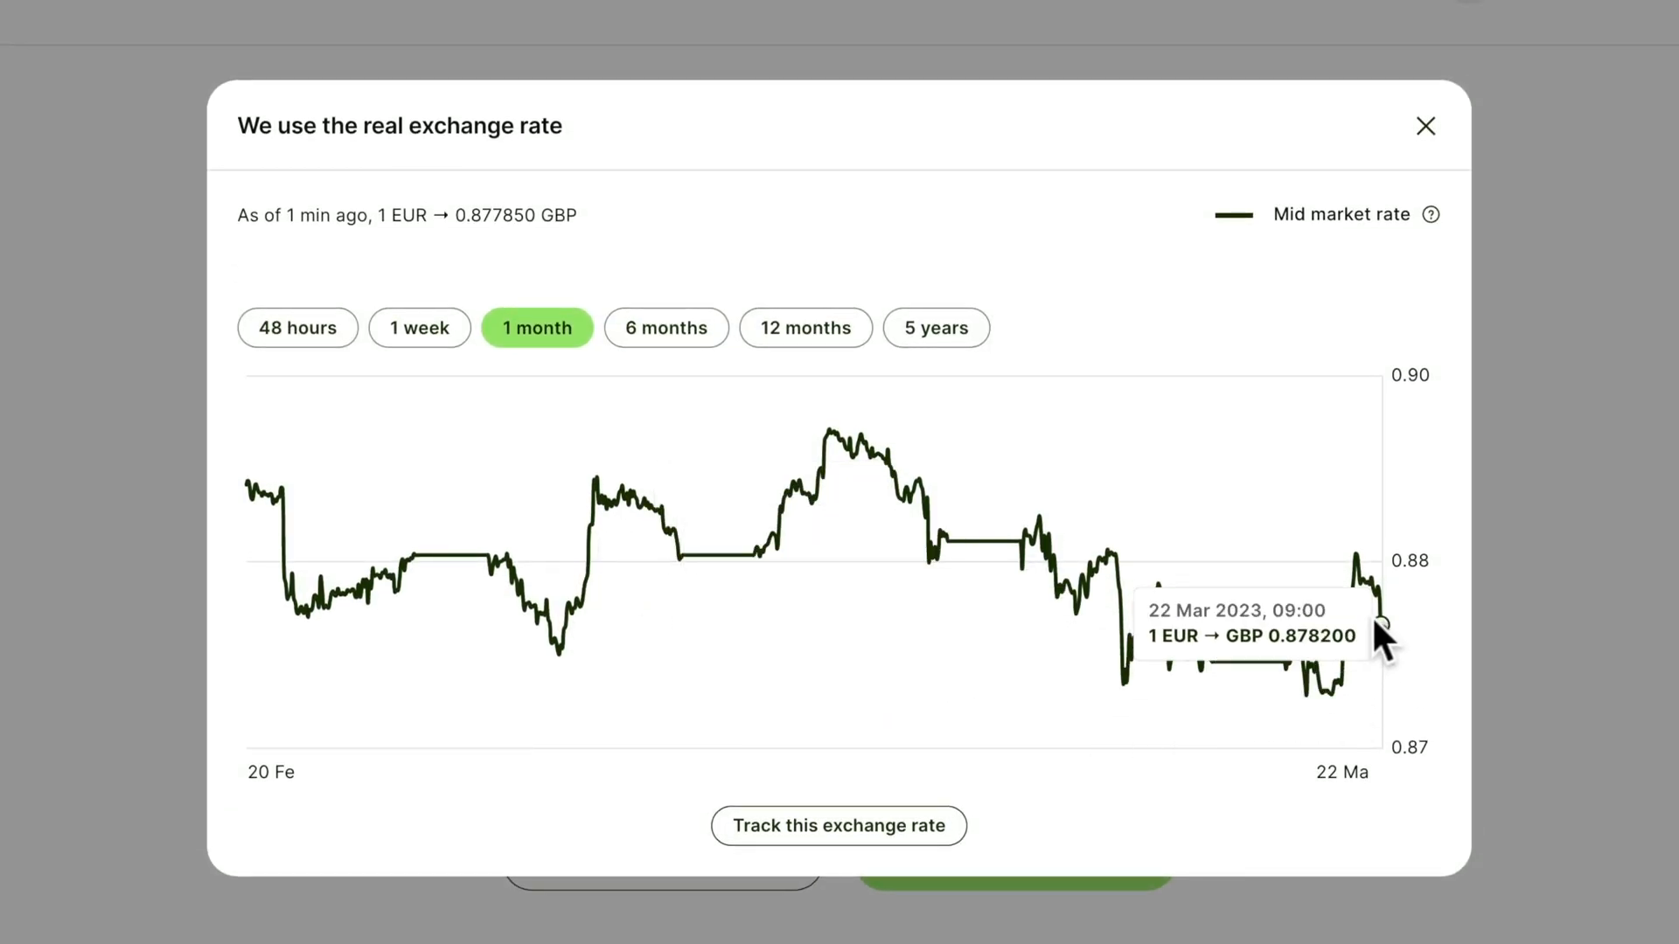
{"action": "left_click", "coordinate": [654, 342]}
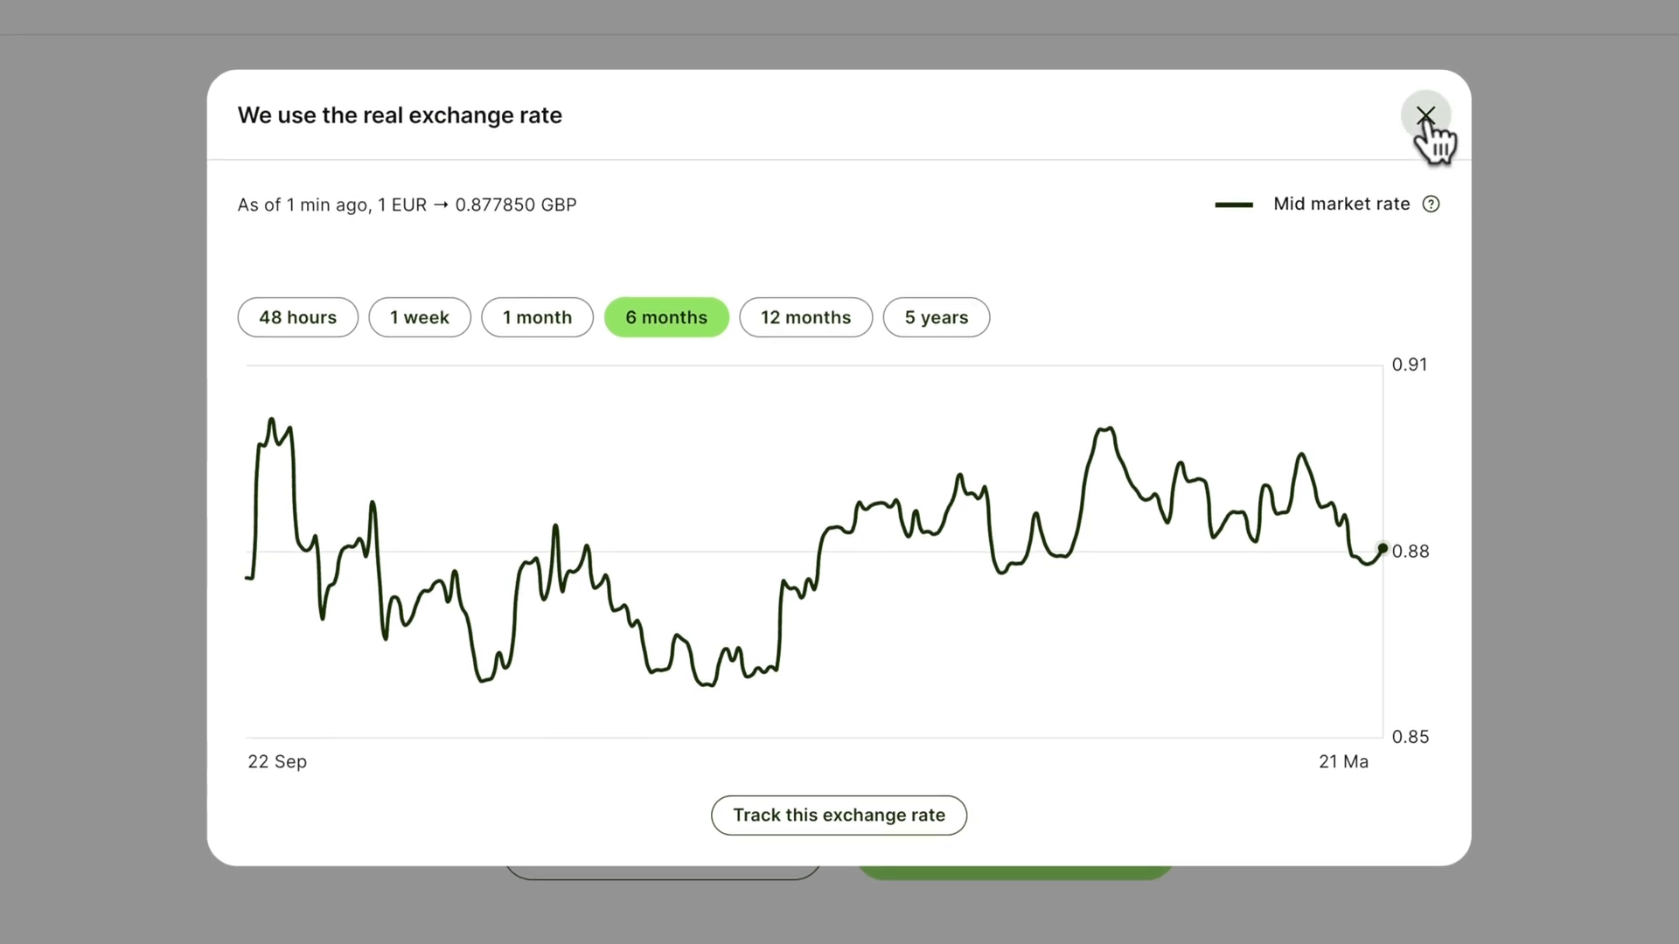
{"action": "left_click", "coordinate": [1425, 126]}
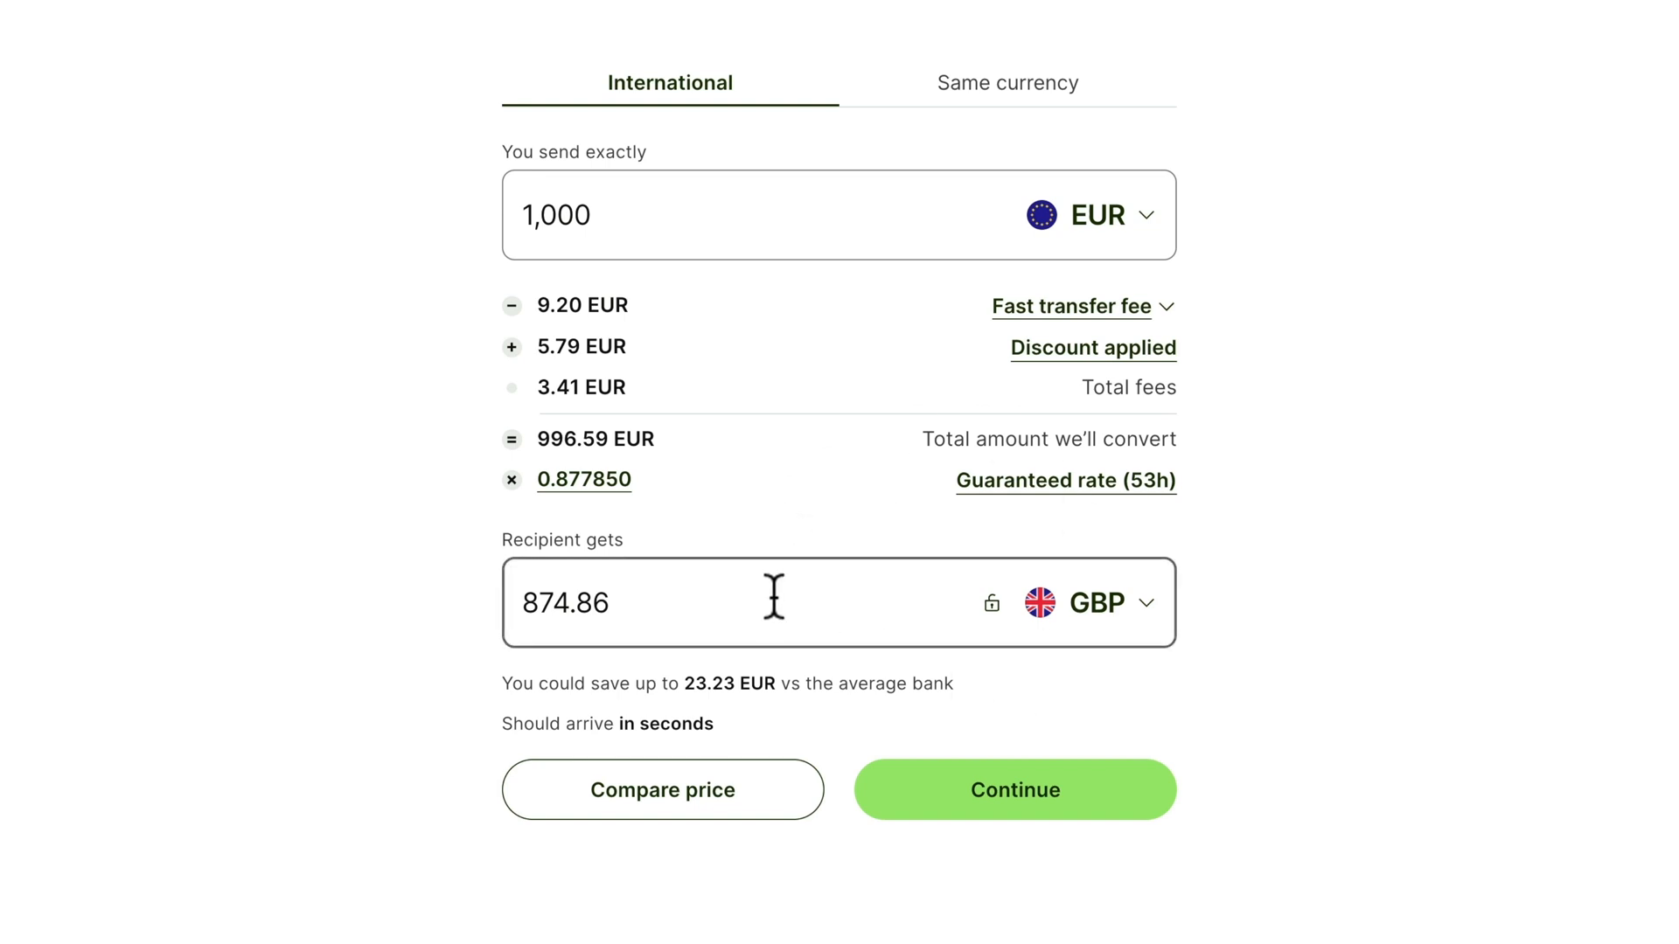
Accept the amount, mark the transfer as Personal, and continue past the details form.
{"action": "left_click", "coordinate": [952, 793]}
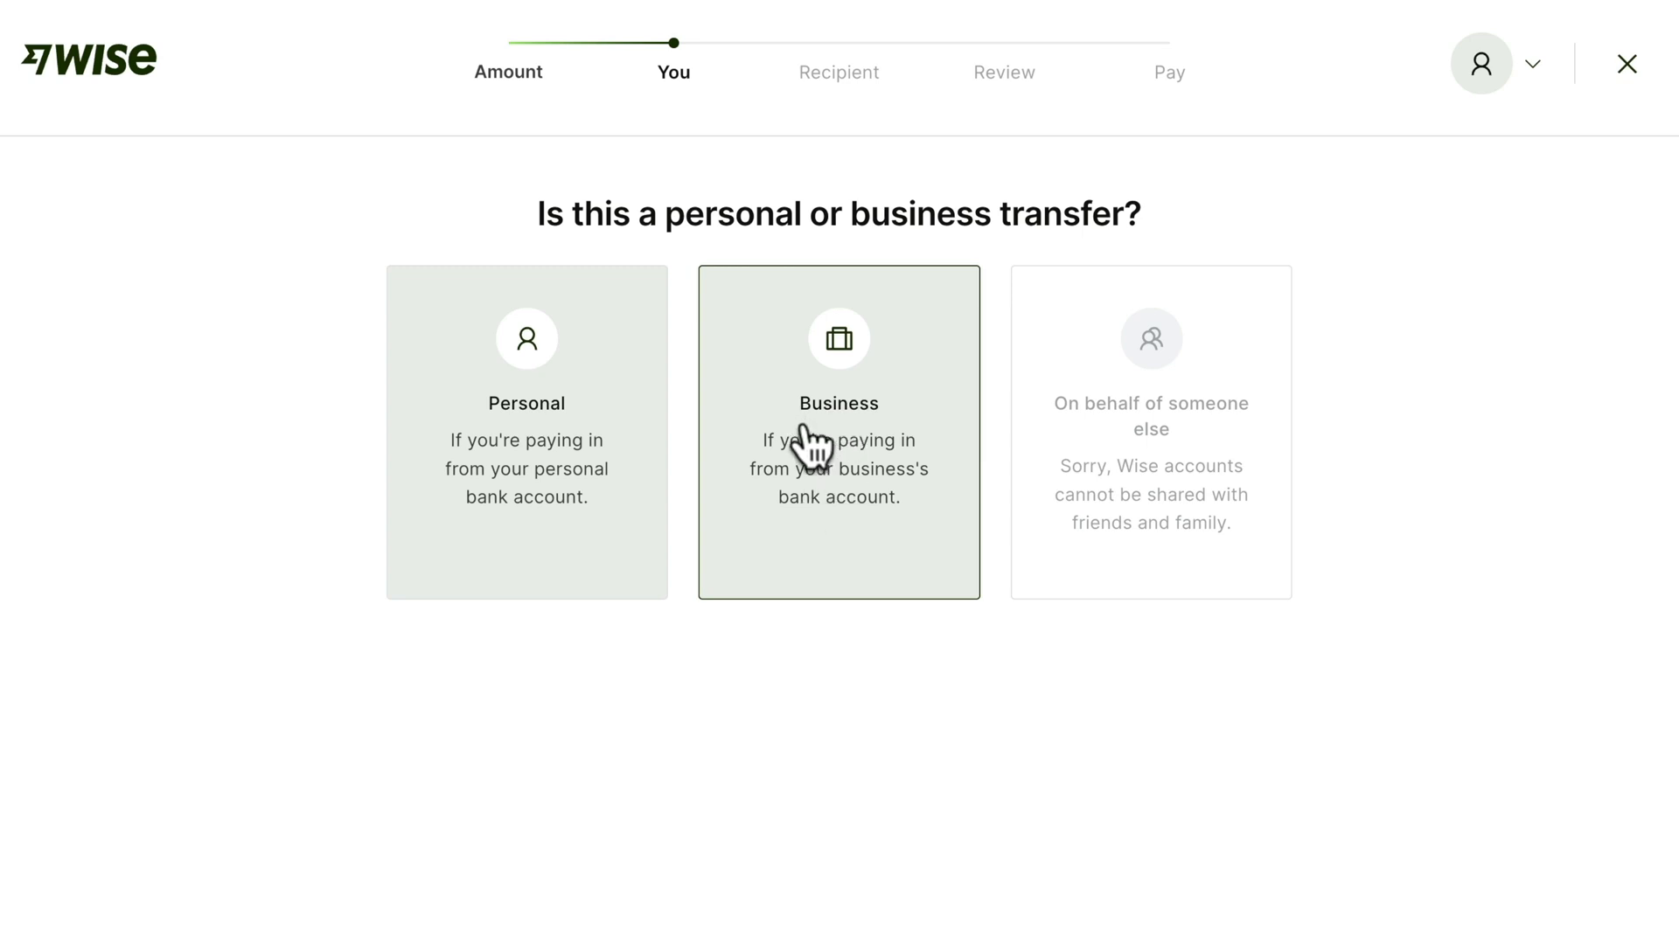
{"action": "left_click", "coordinate": [521, 446]}
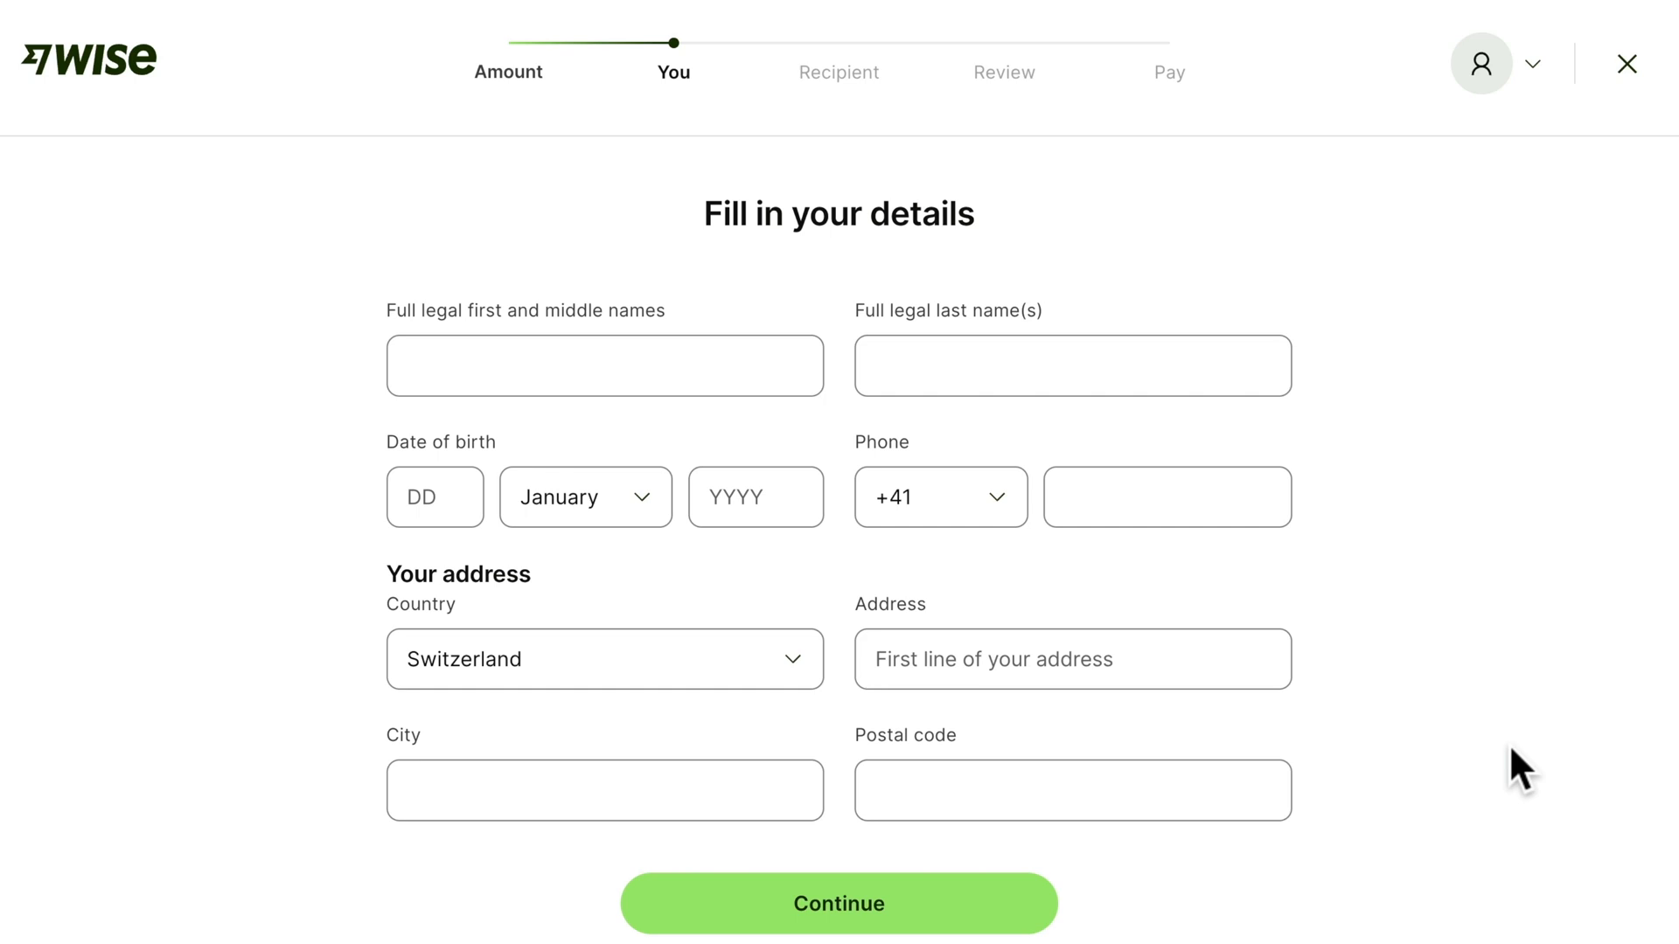
{"action": "scroll", "coordinate": [1329, 499], "scroll_direction": "down", "scroll_amount": 1}
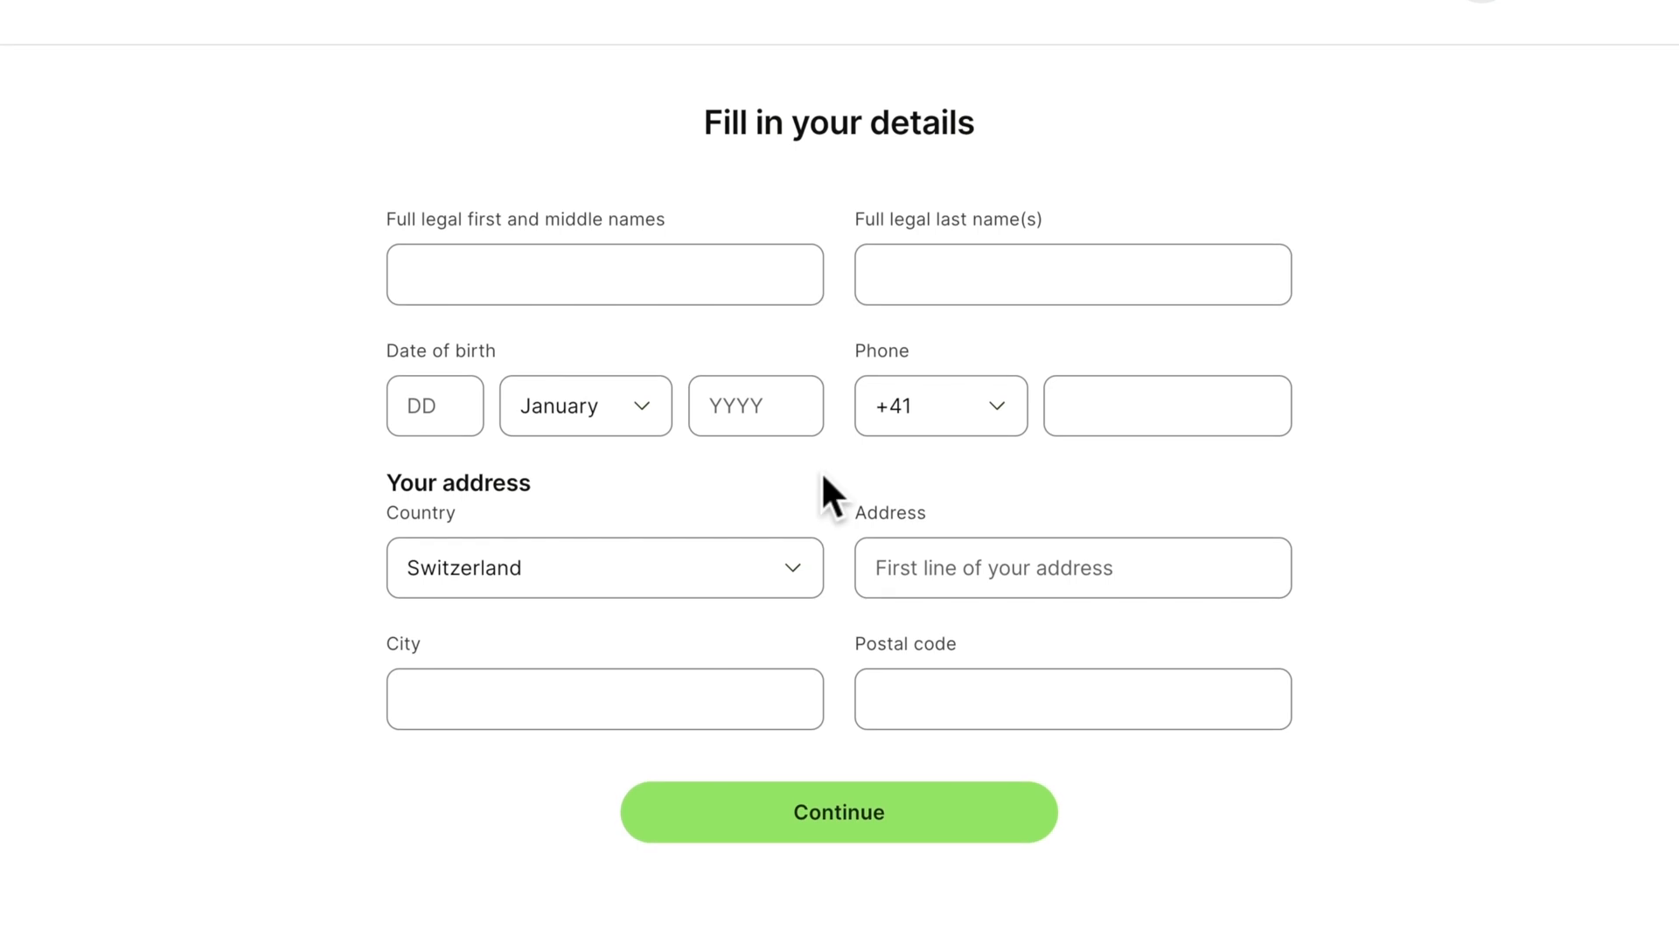
{"action": "left_click", "coordinate": [887, 841]}
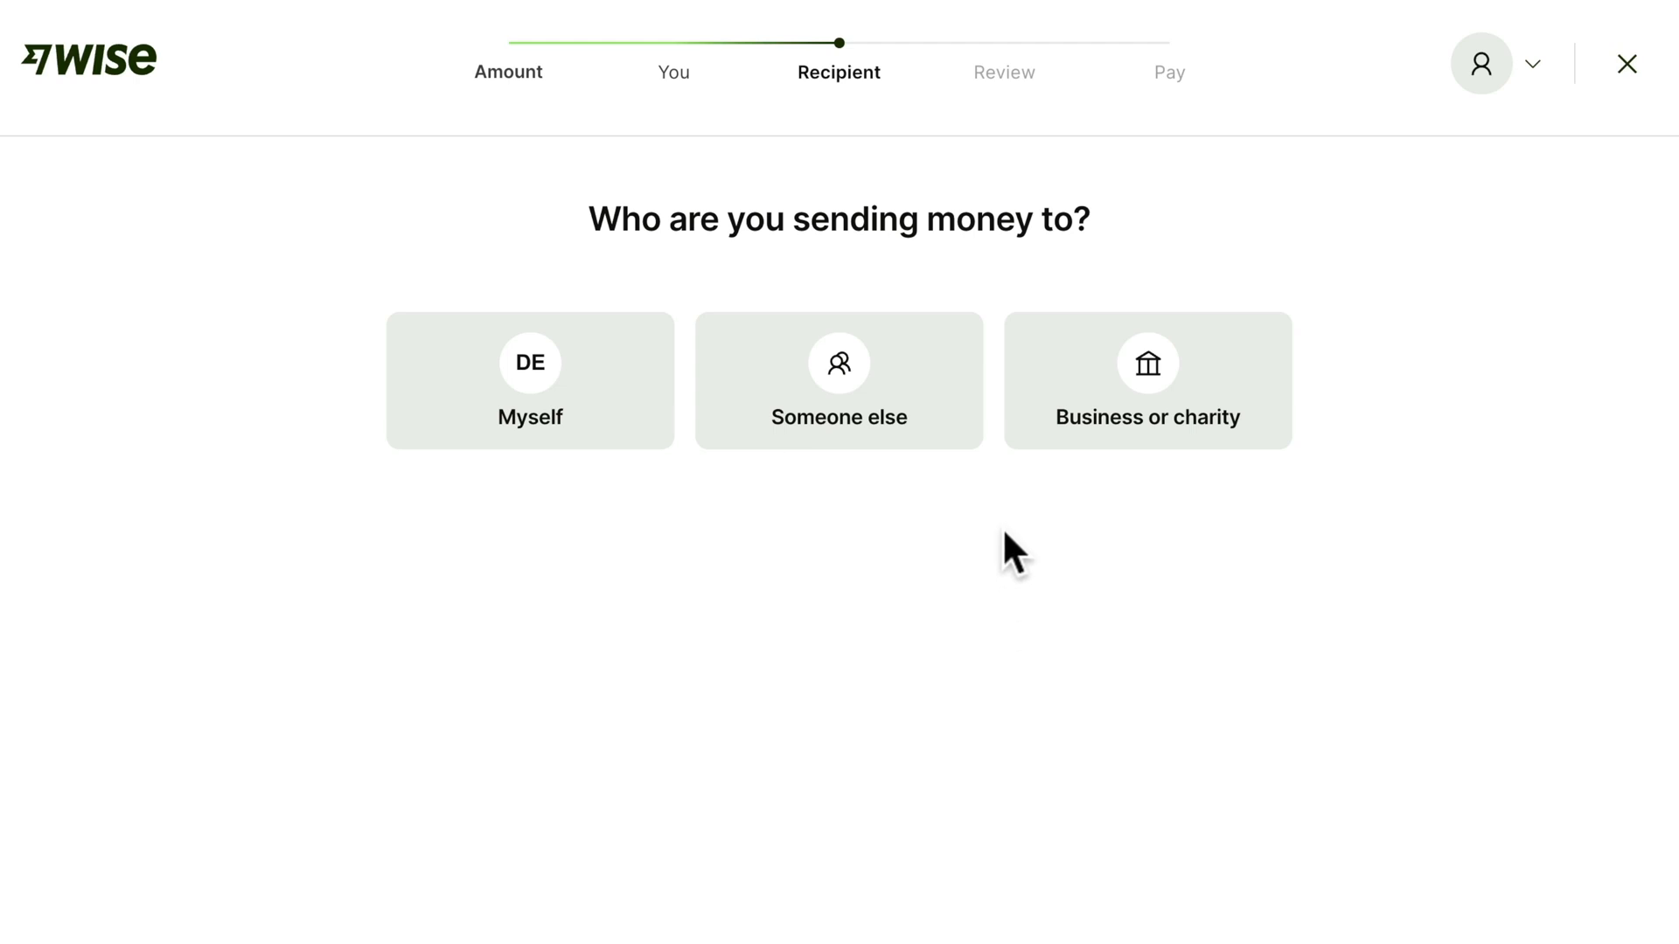
Choose Someone else, fill in the recipient's e-mail, and toggle 'I know their bank details'.
{"action": "left_click", "coordinate": [842, 434]}
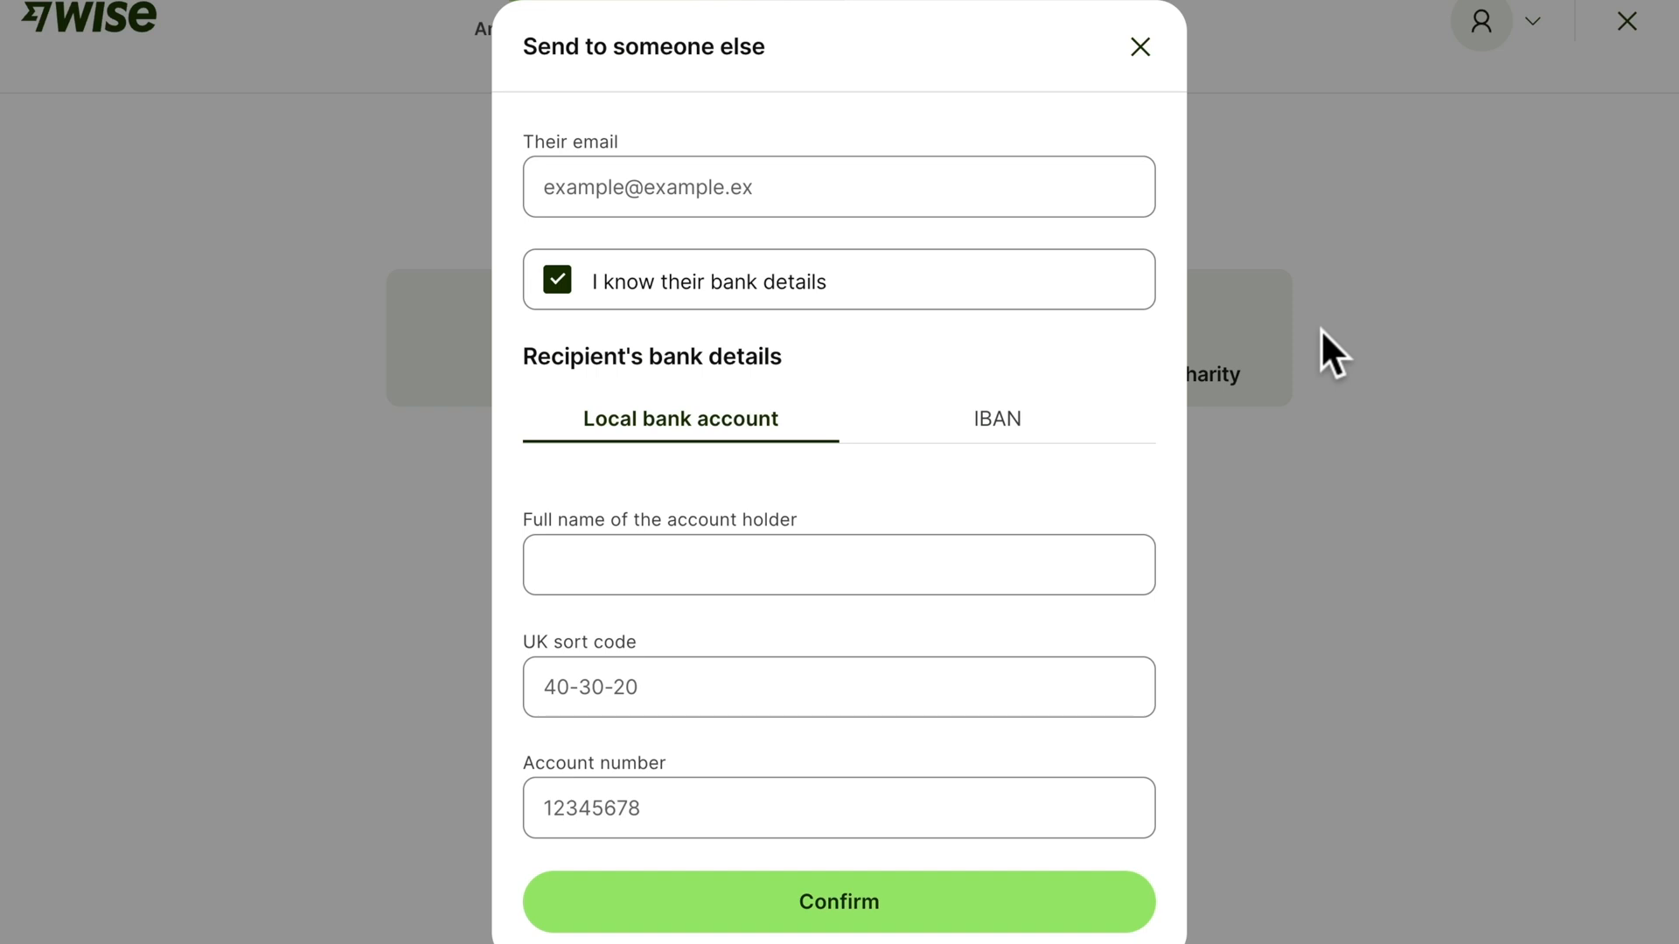
{"action": "left_click", "coordinate": [769, 168]}
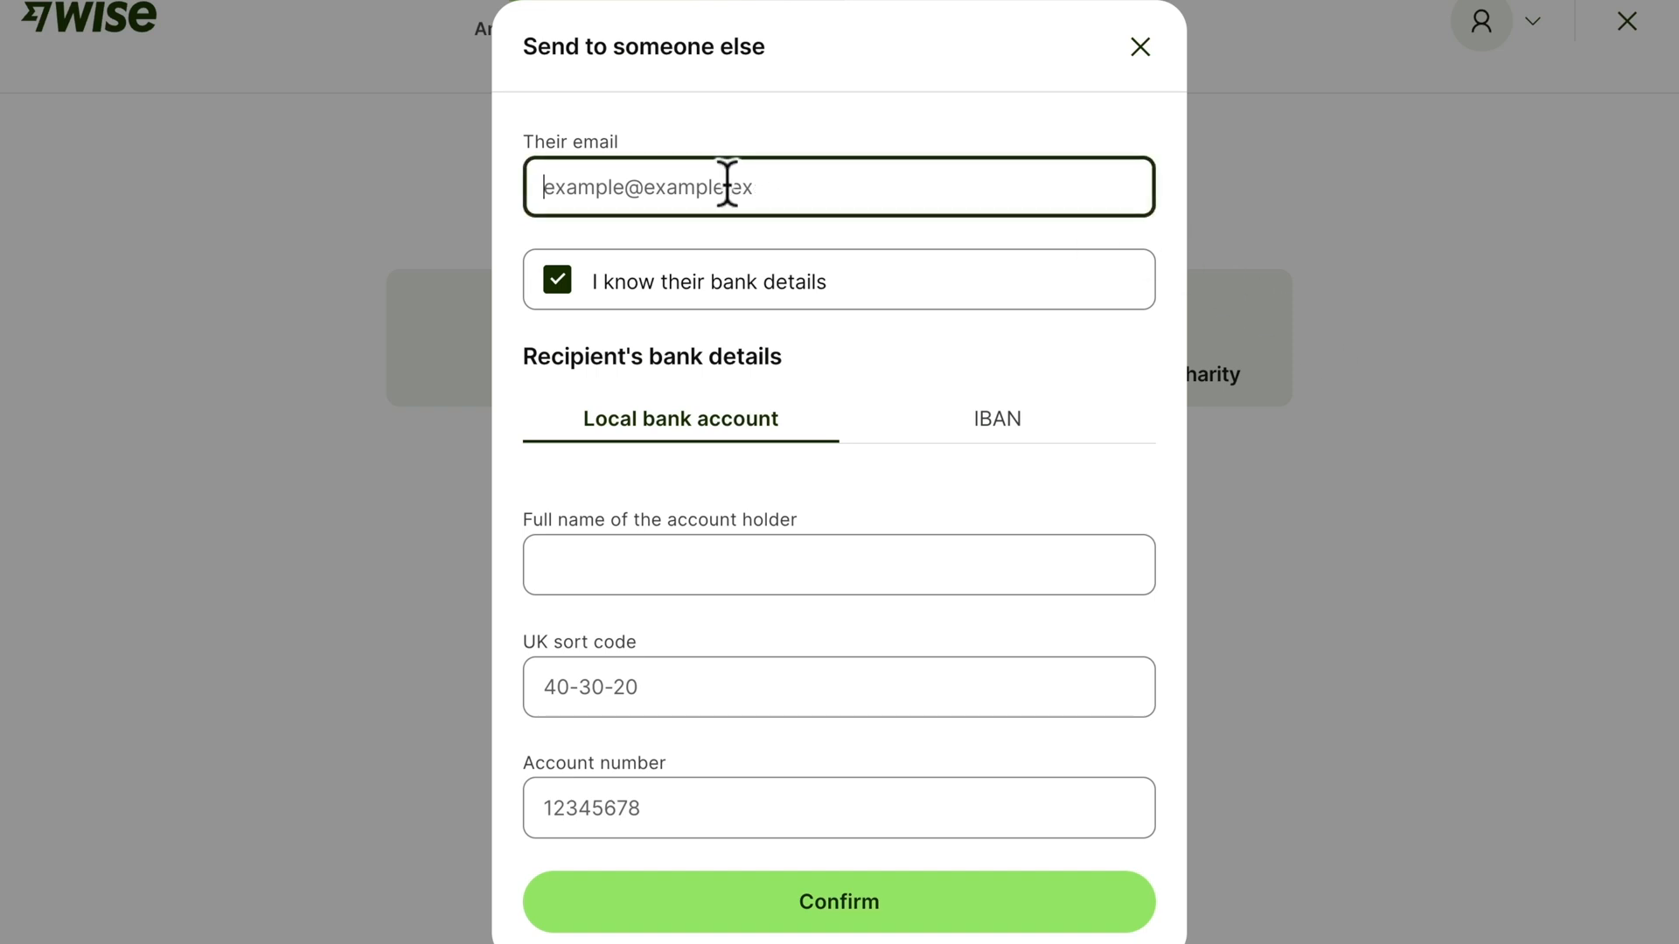
{"action": "key", "text": "ctrl+v"}
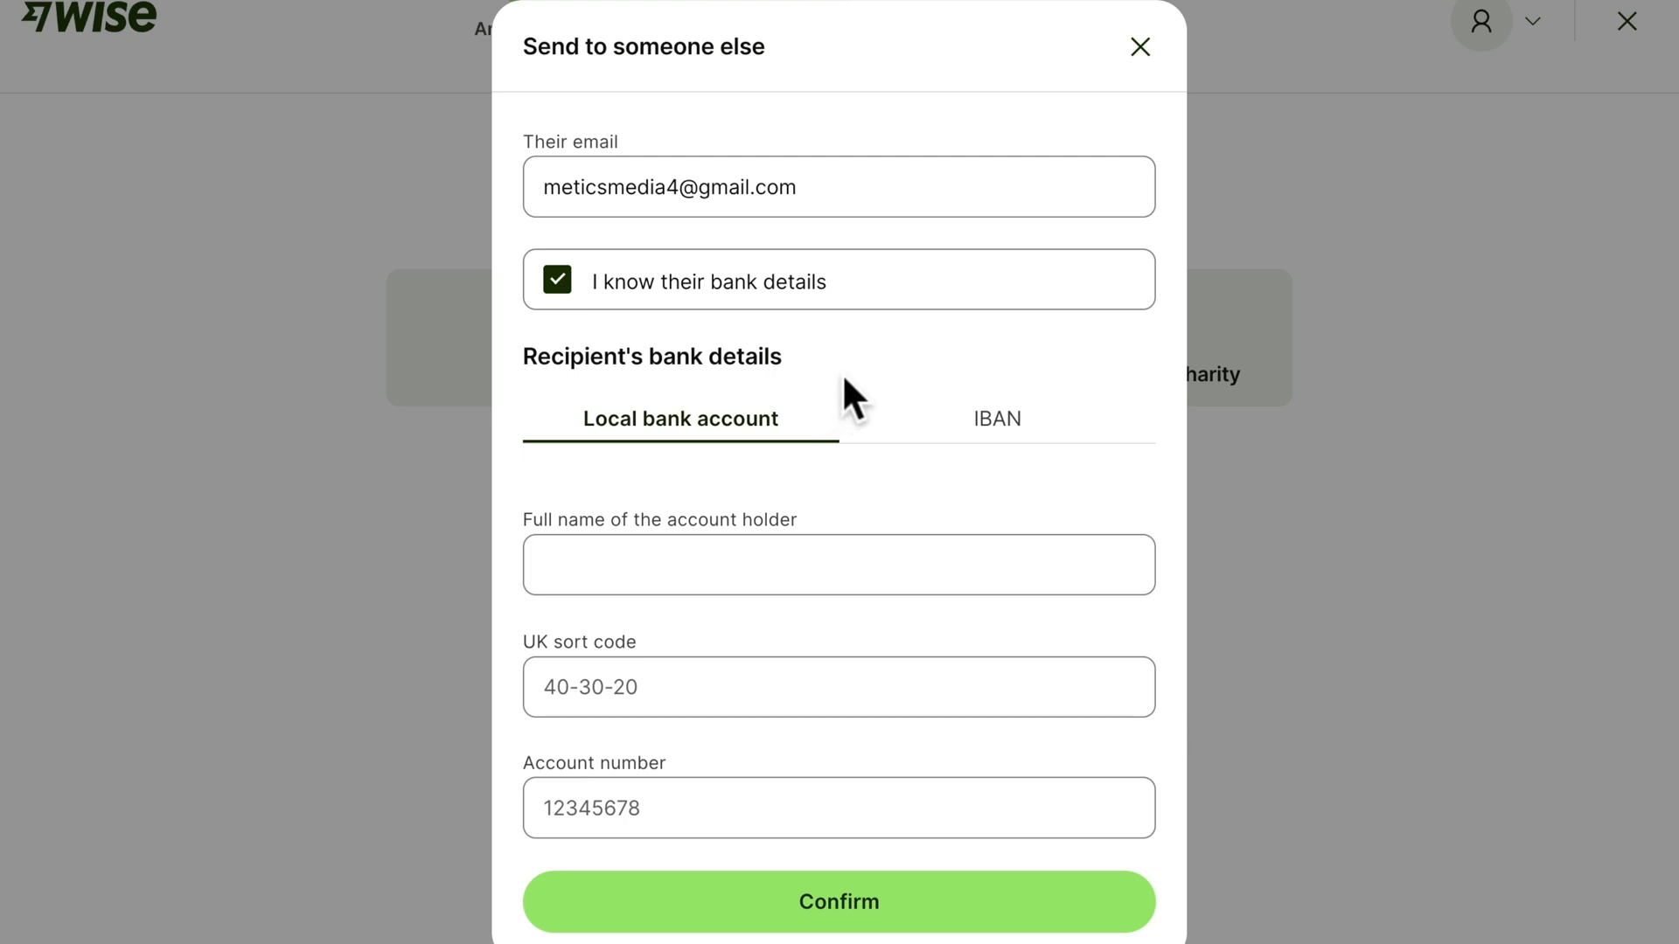
{"action": "left_click", "coordinate": [560, 280]}
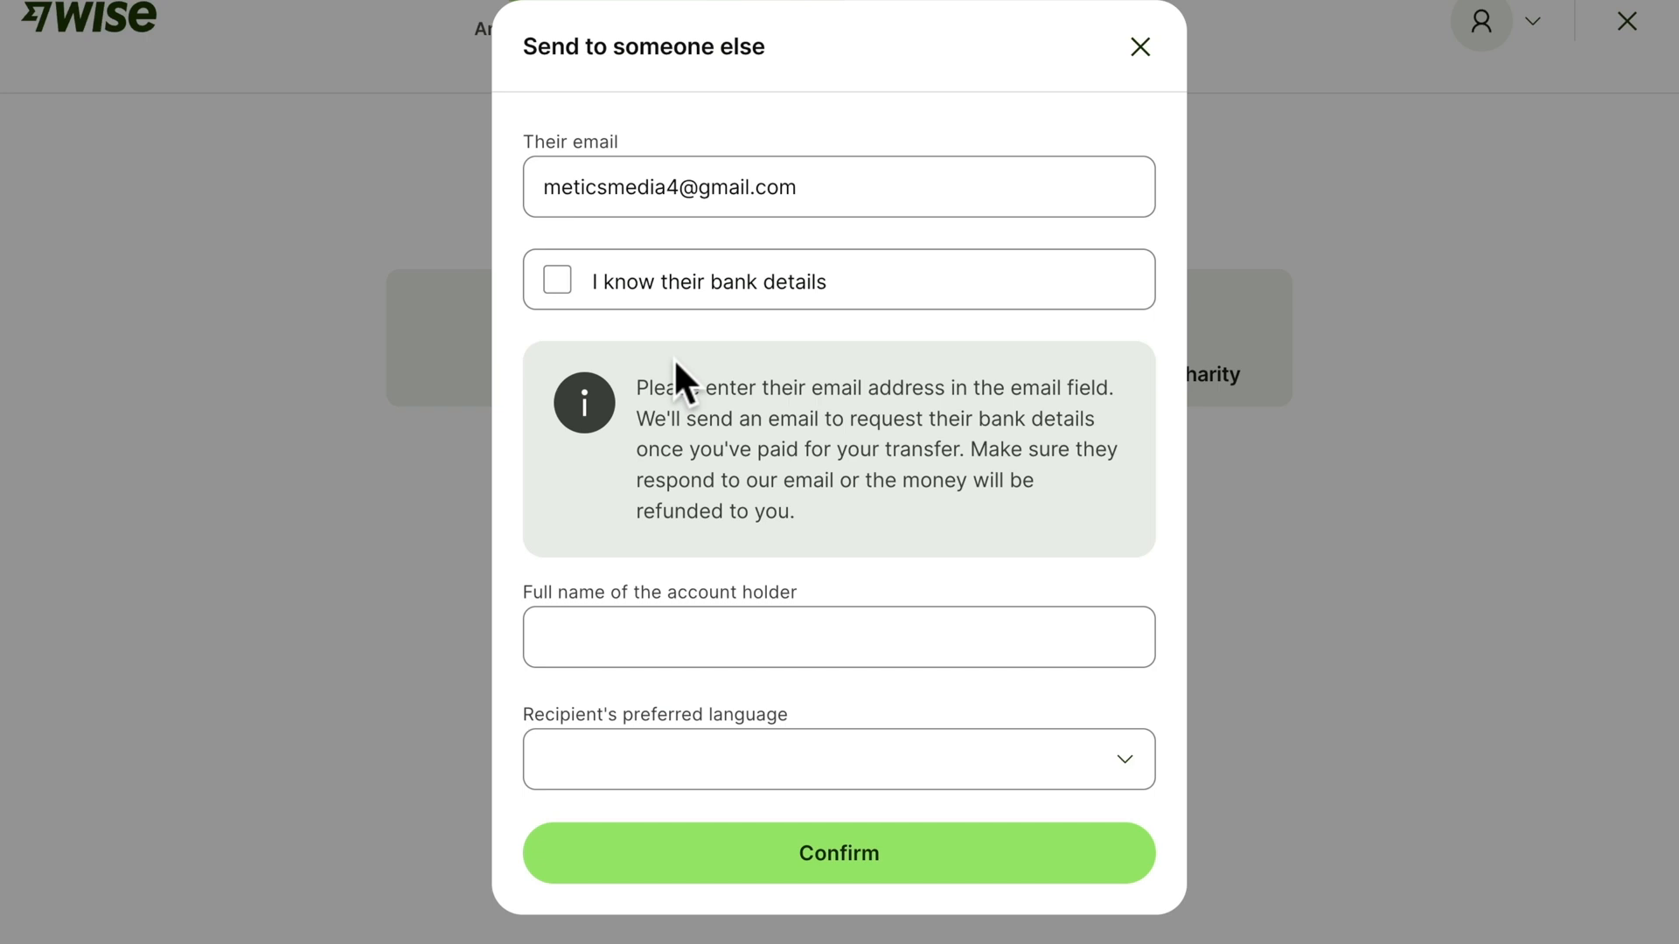
{"action": "left_click", "coordinate": [568, 281]}
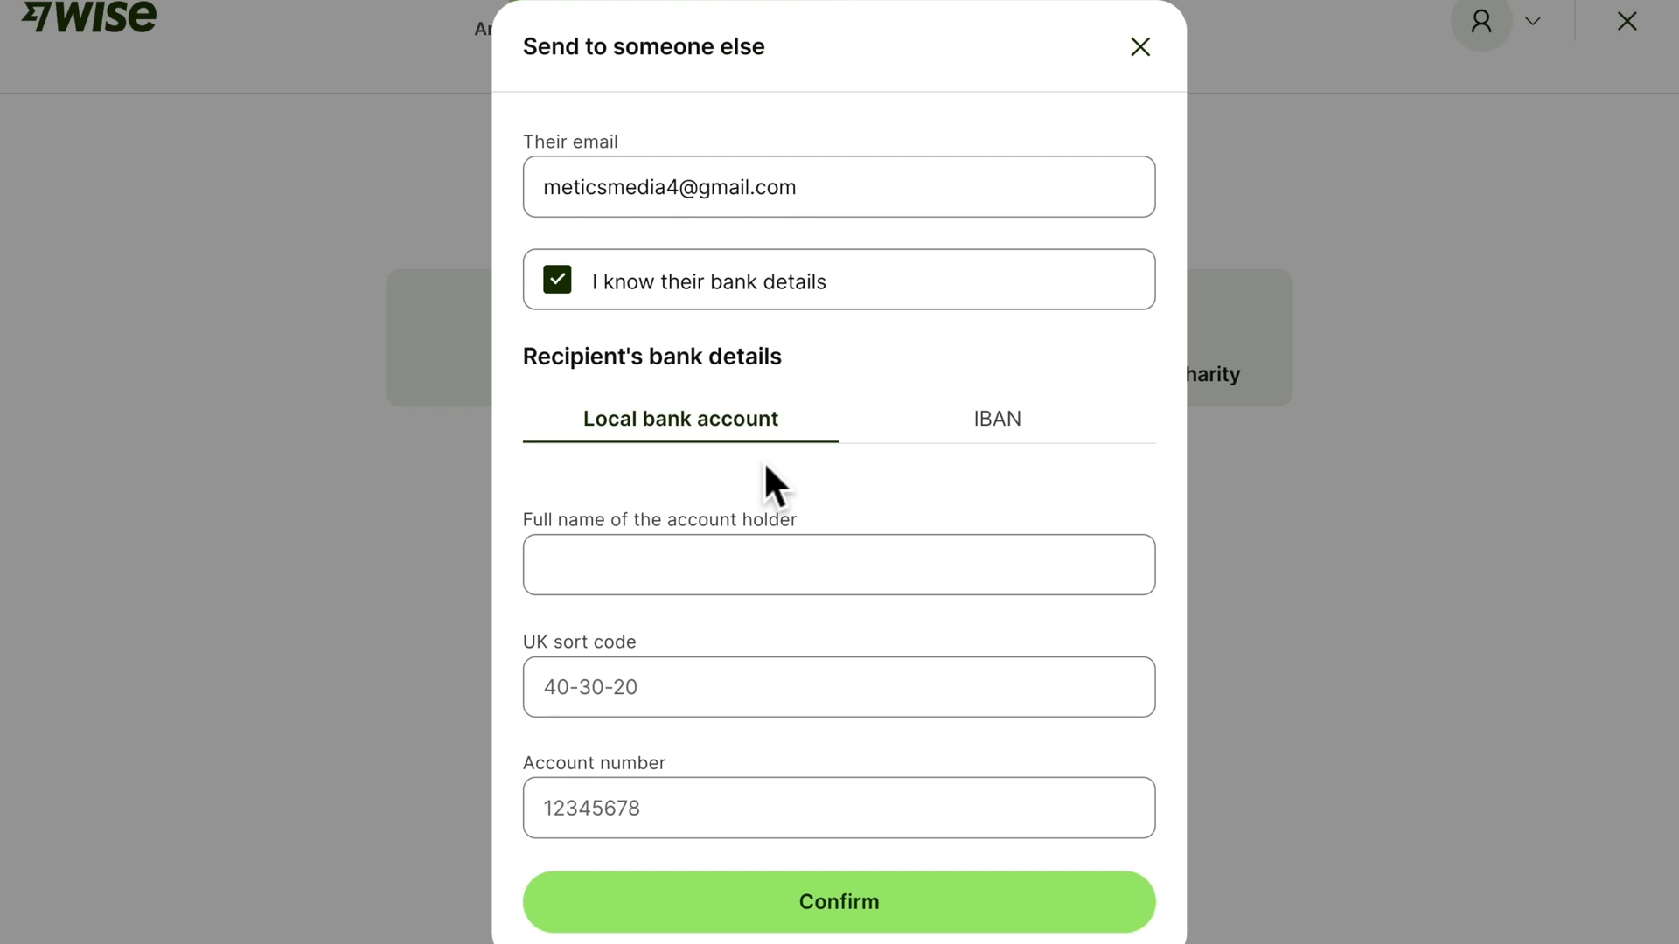
Save the recipient with the account holder's full name and IBAN on the IBAN tab.
{"action": "left_click", "coordinate": [998, 437]}
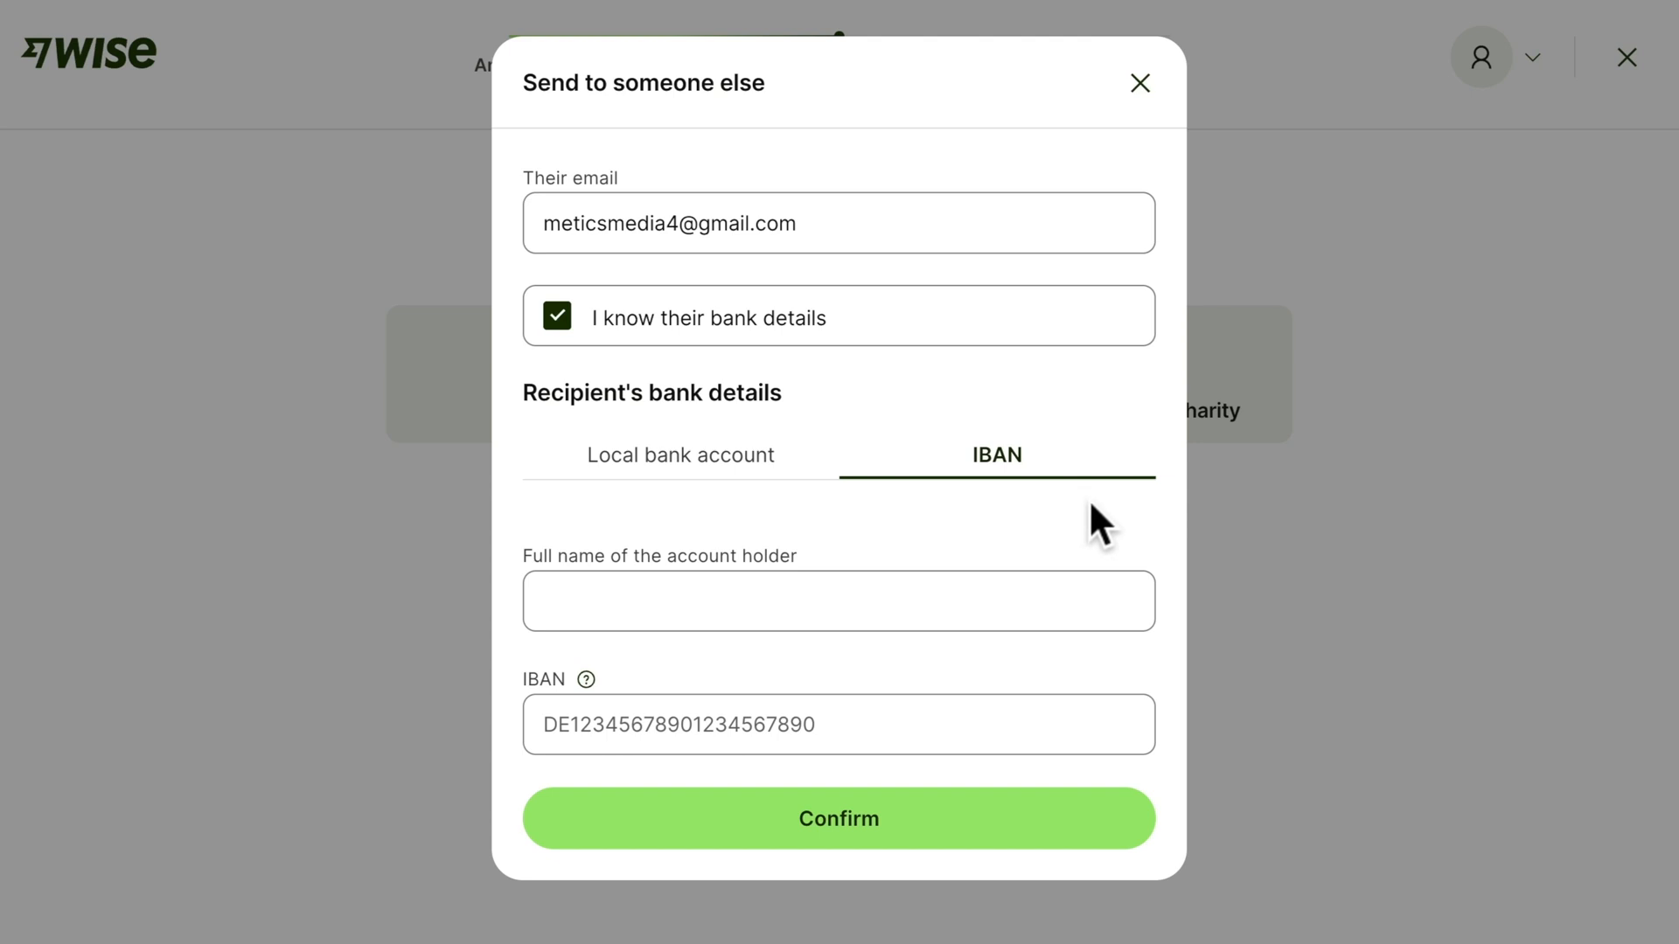
{"action": "left_click", "coordinate": [760, 597]}
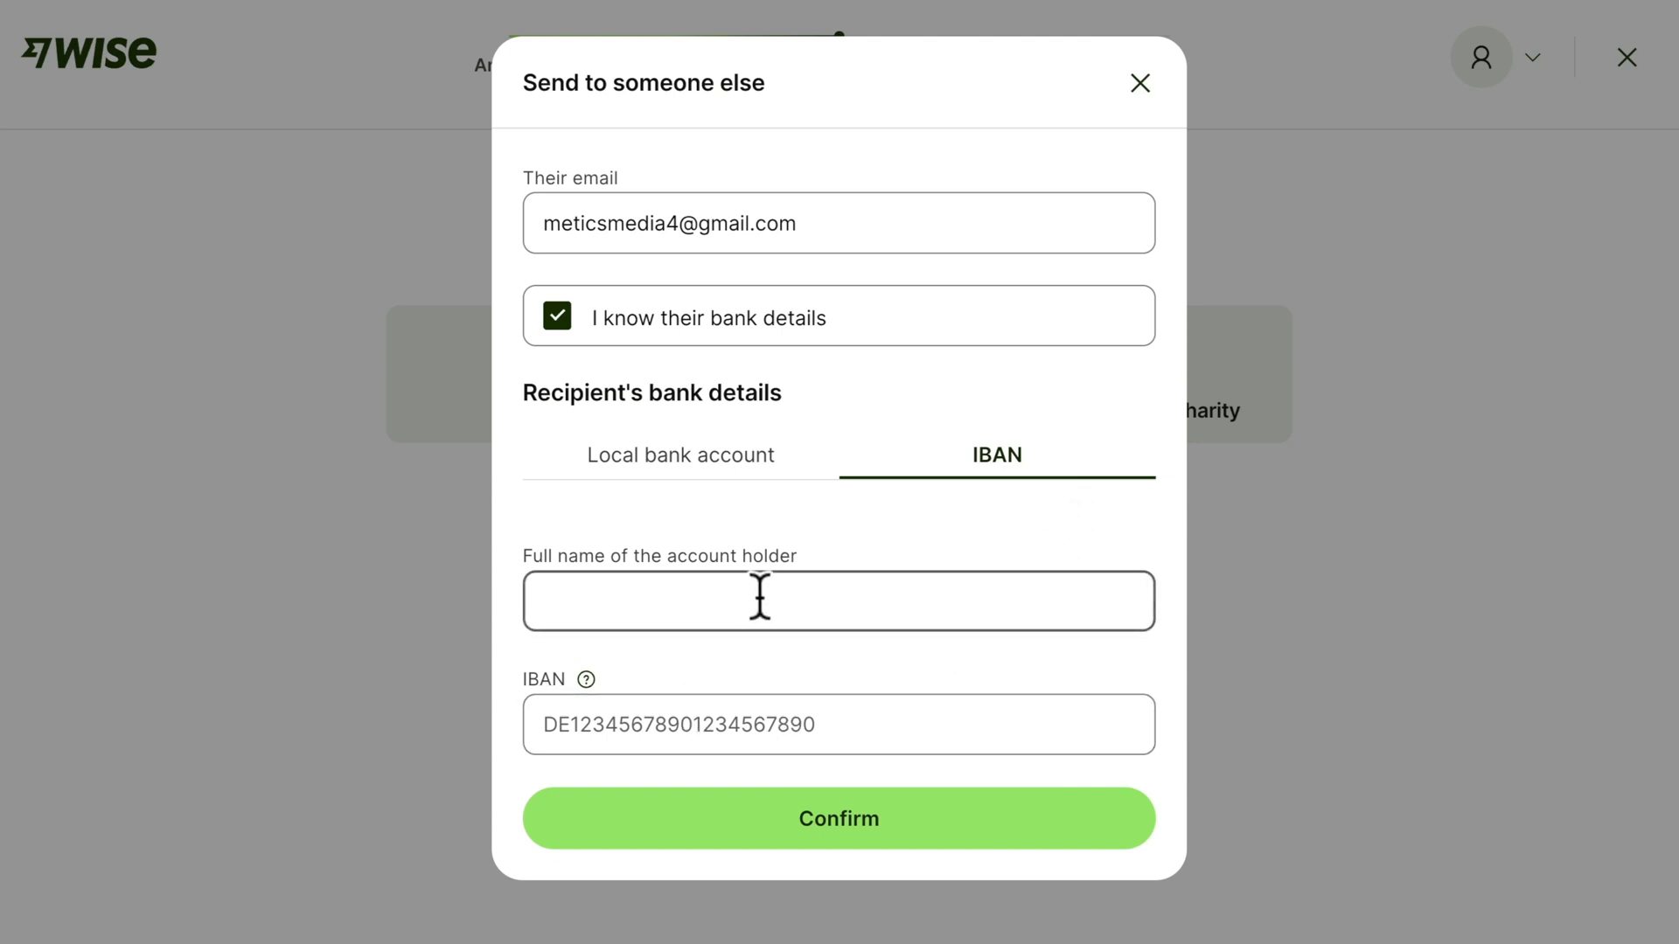
{"action": "type", "text": "Sam "}
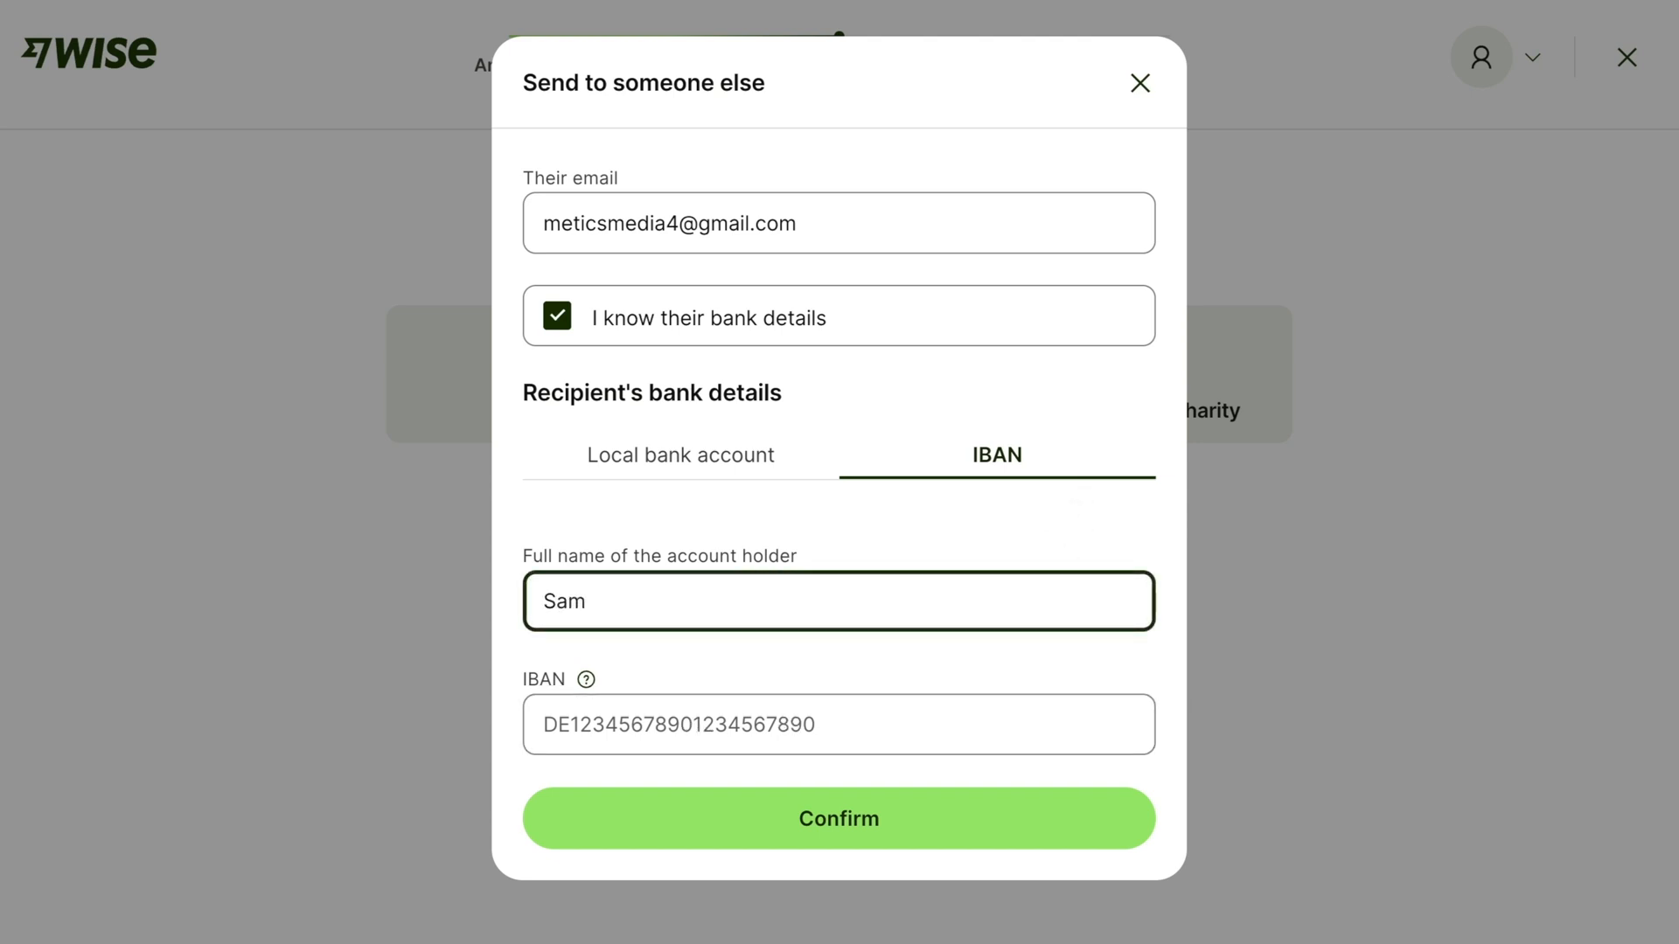
{"action": "type", "text": "Smith"}
{"action": "left_click", "coordinate": [834, 645]}
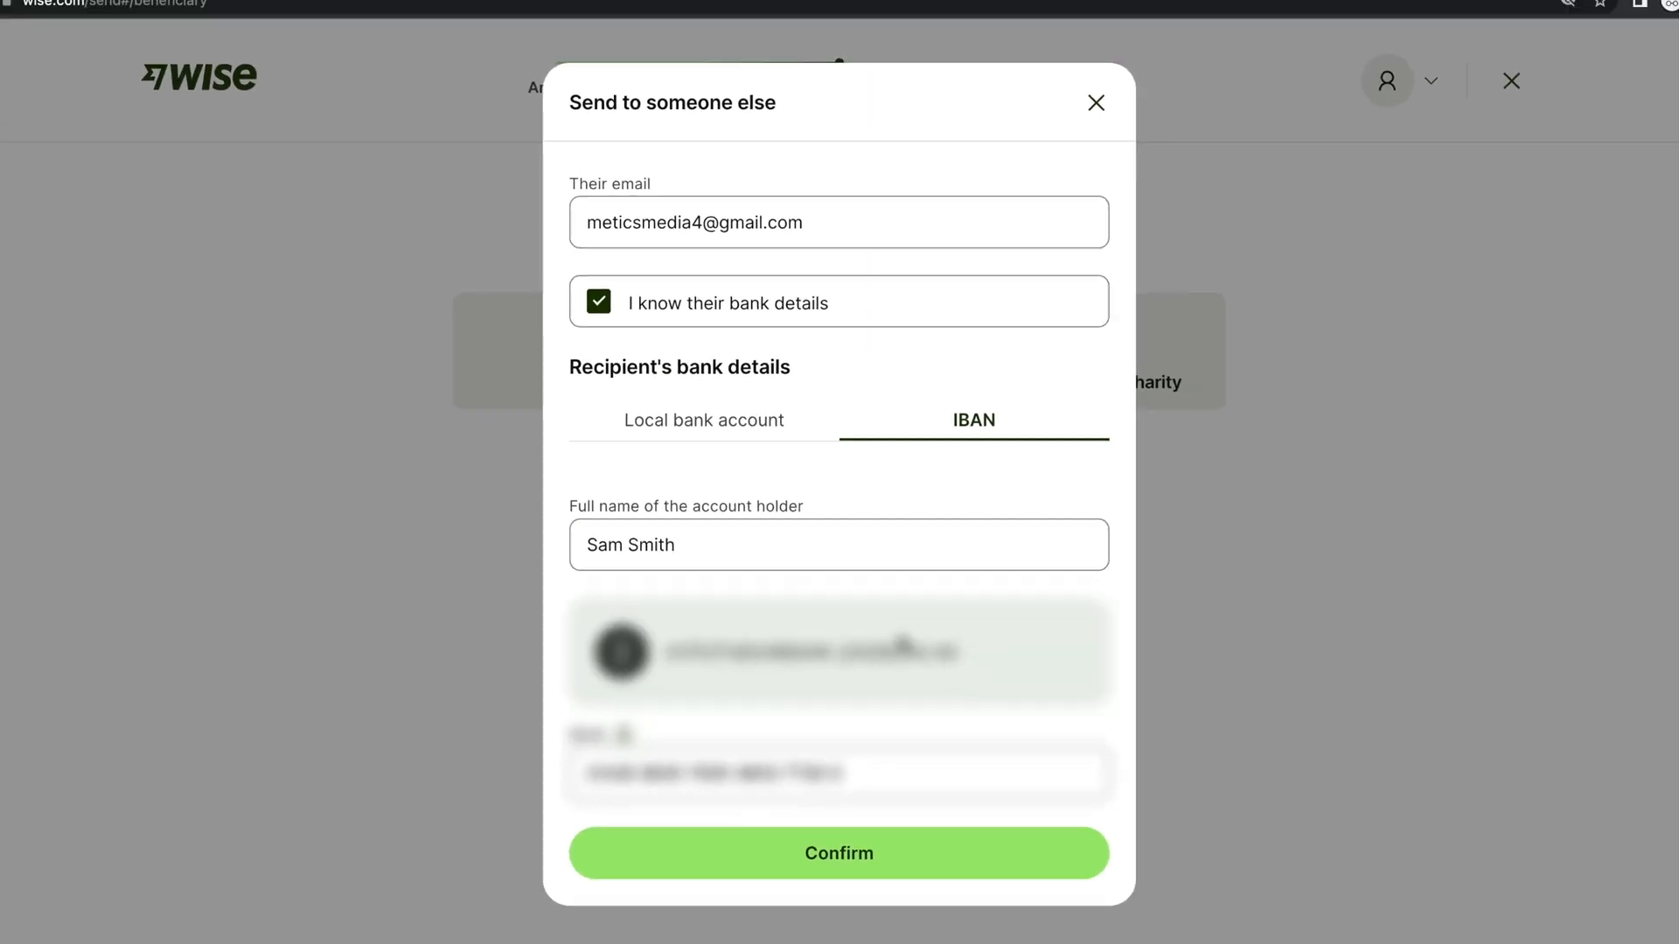
{"action": "left_click", "coordinate": [839, 805]}
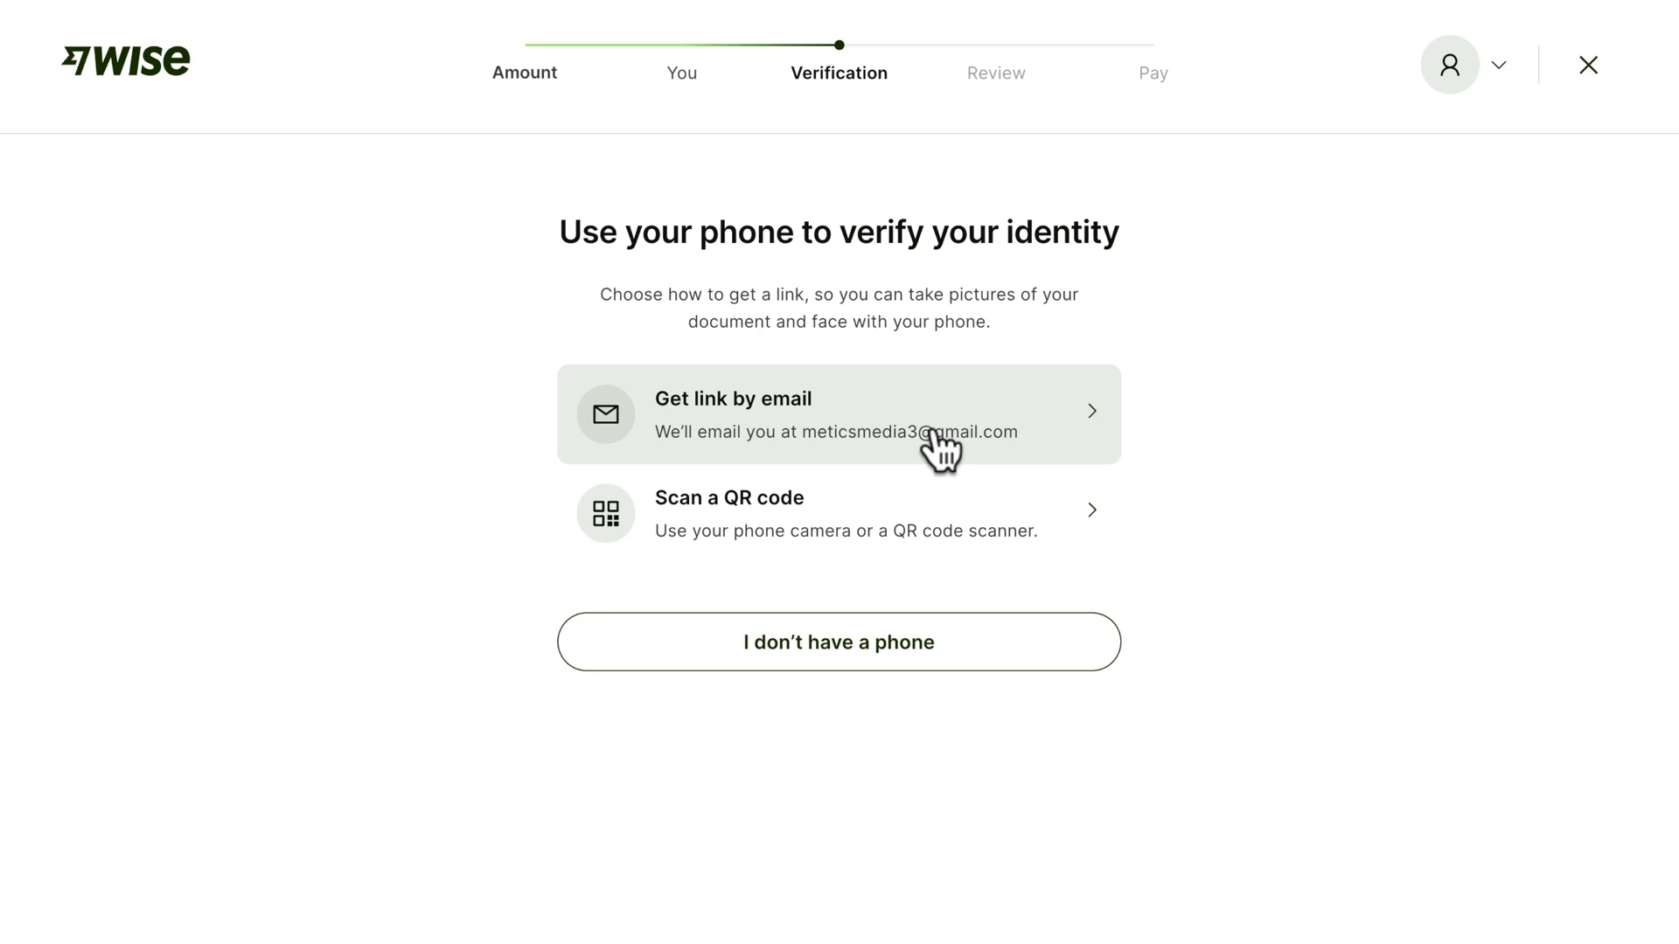
Finish identity verification by QR code and submit Other as the transfer reason.
{"action": "left_click", "coordinate": [714, 552]}
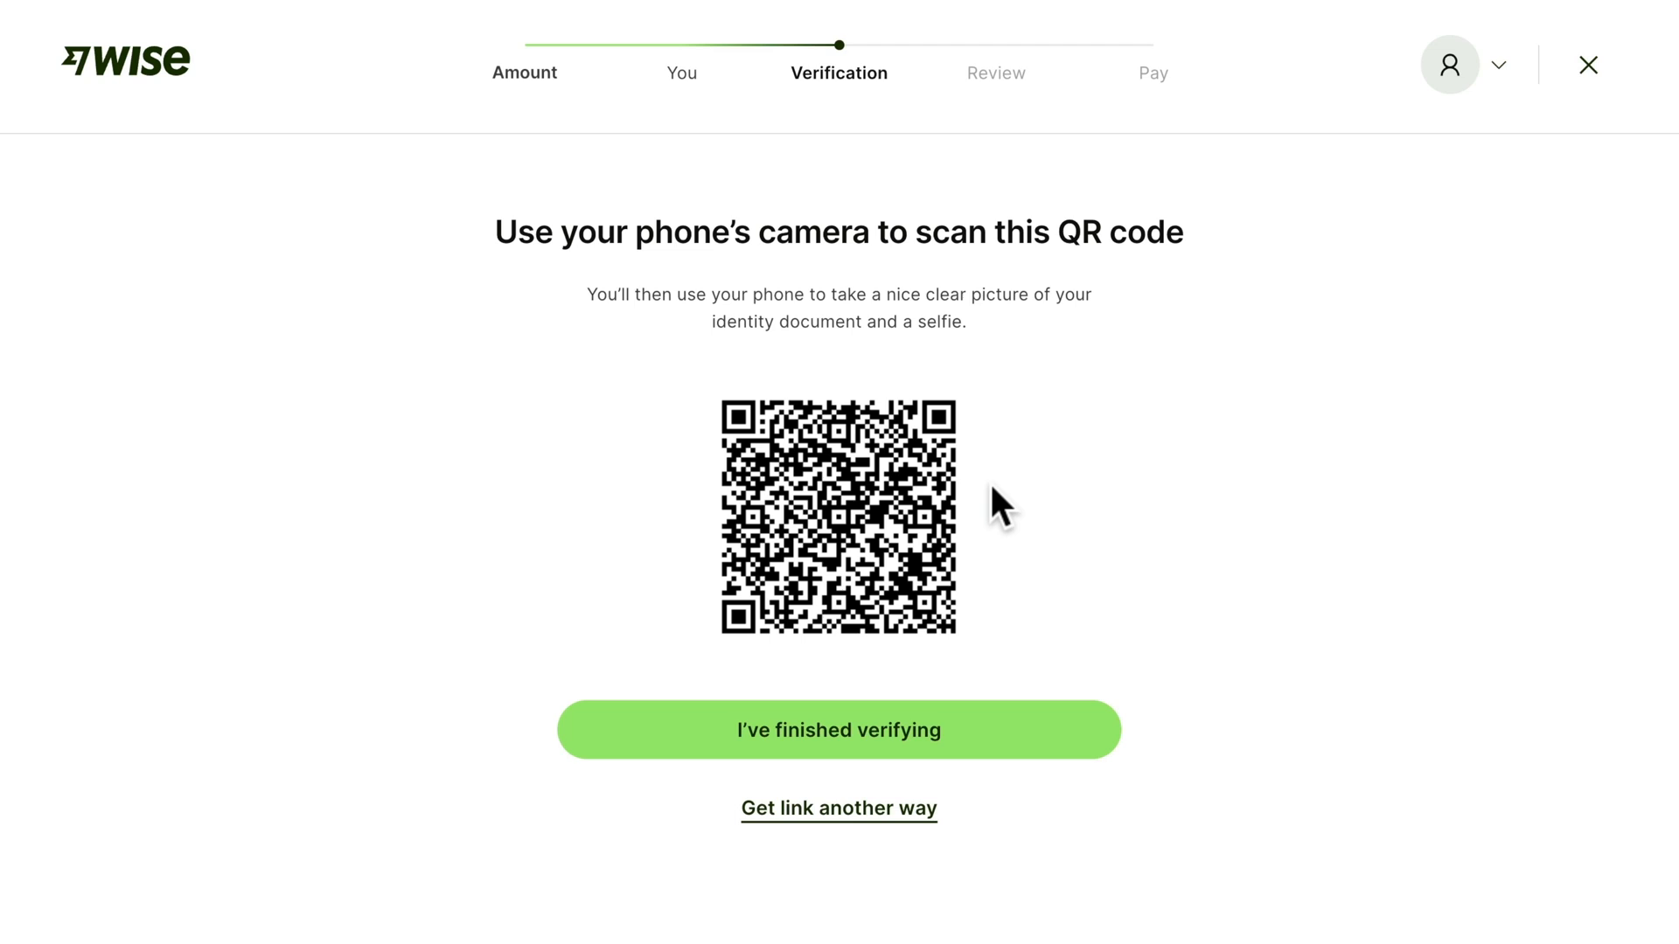
{"action": "left_click", "coordinate": [934, 745]}
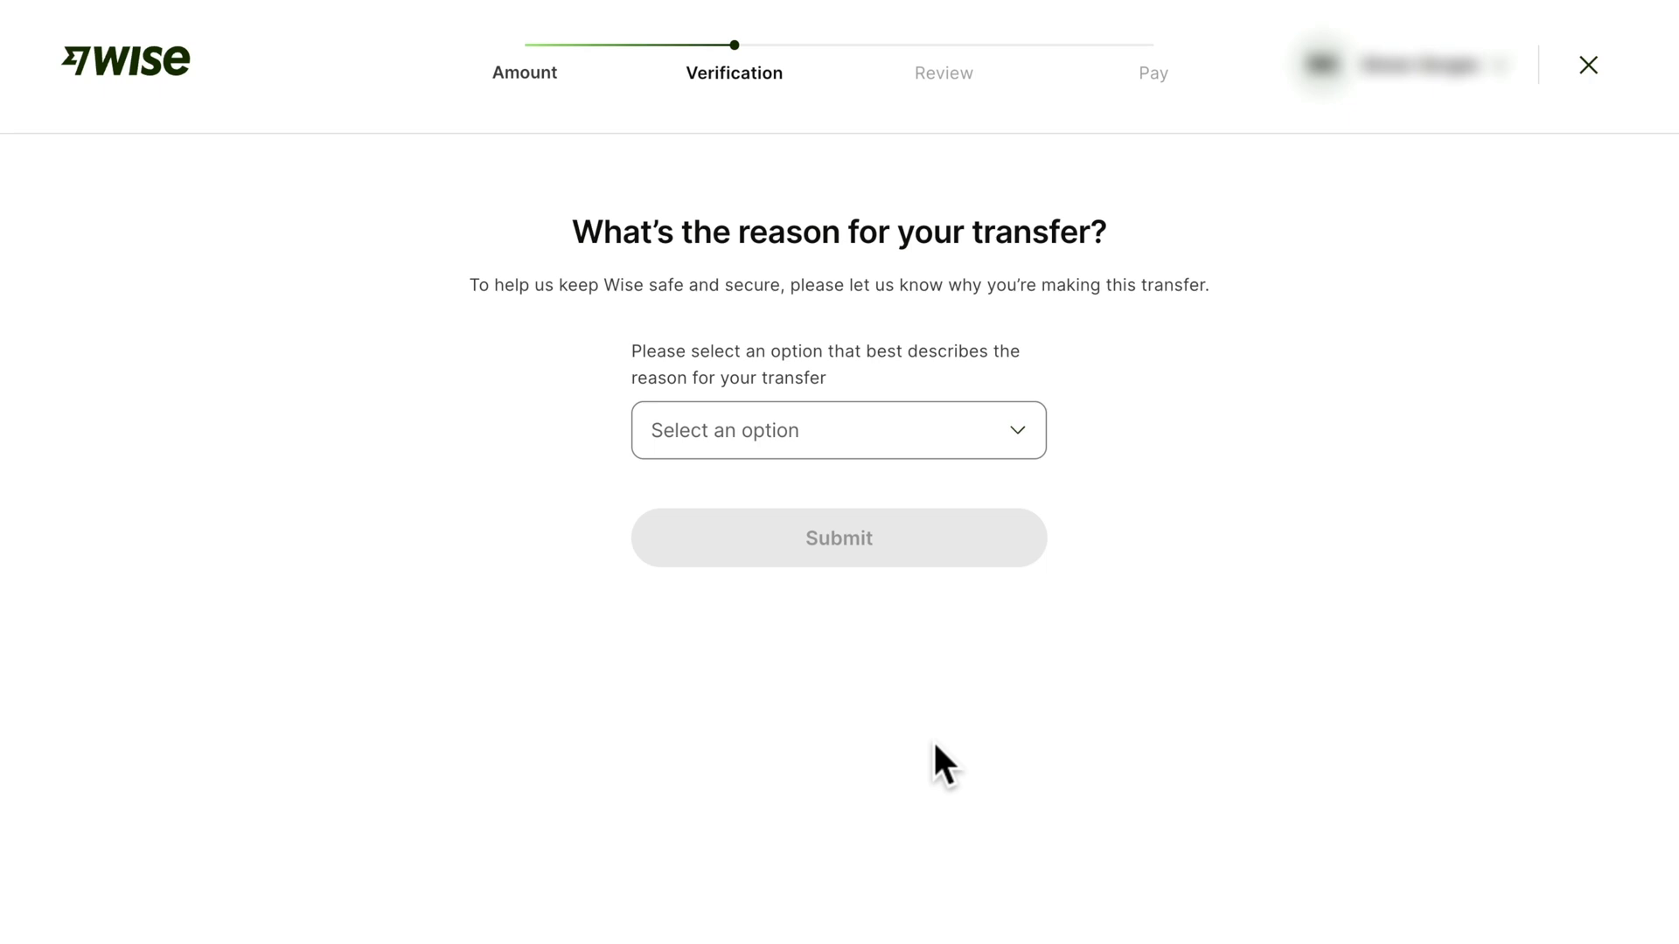
{"action": "left_click", "coordinate": [1010, 433]}
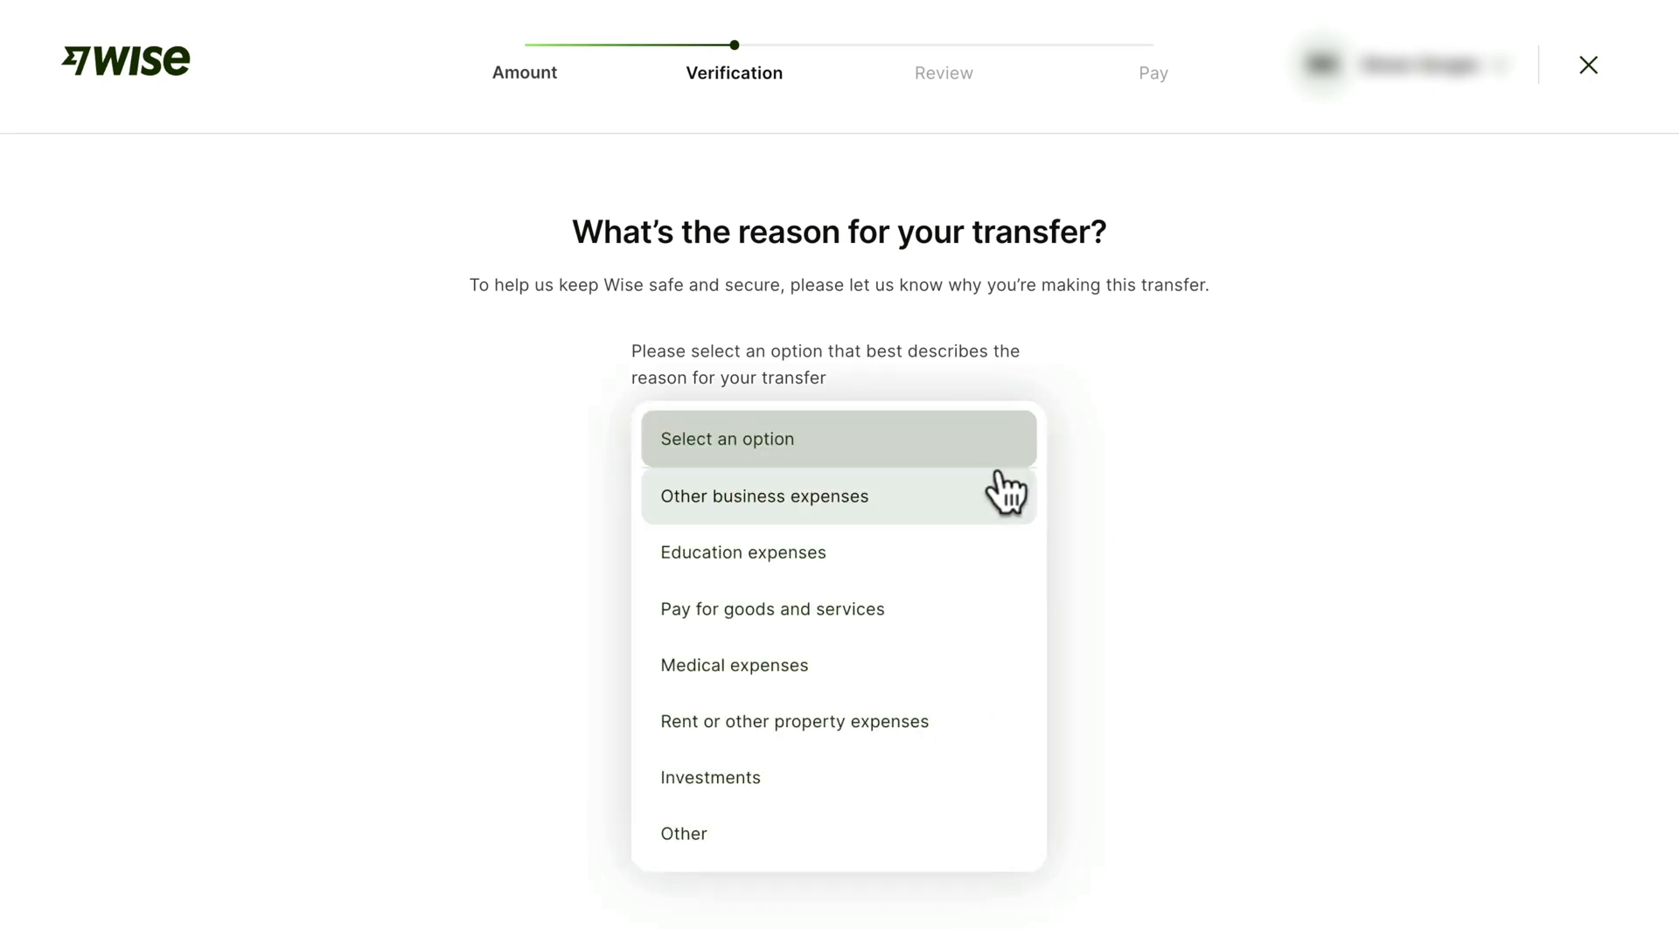
{"action": "left_click", "coordinate": [784, 835]}
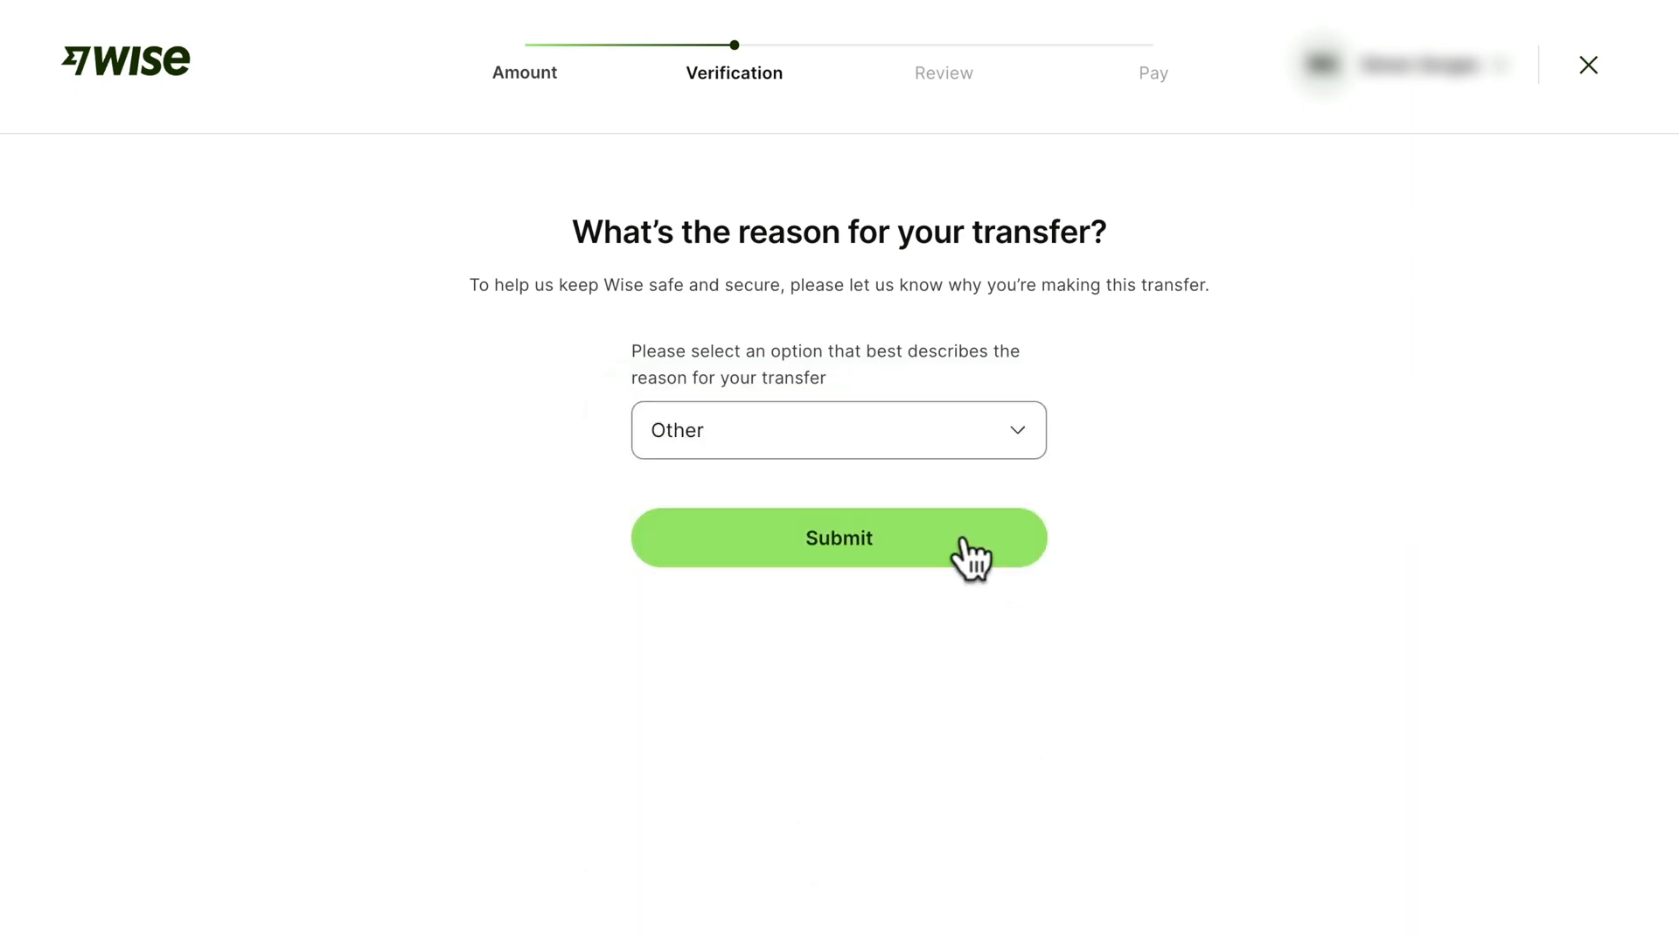
{"action": "left_click", "coordinate": [845, 551]}
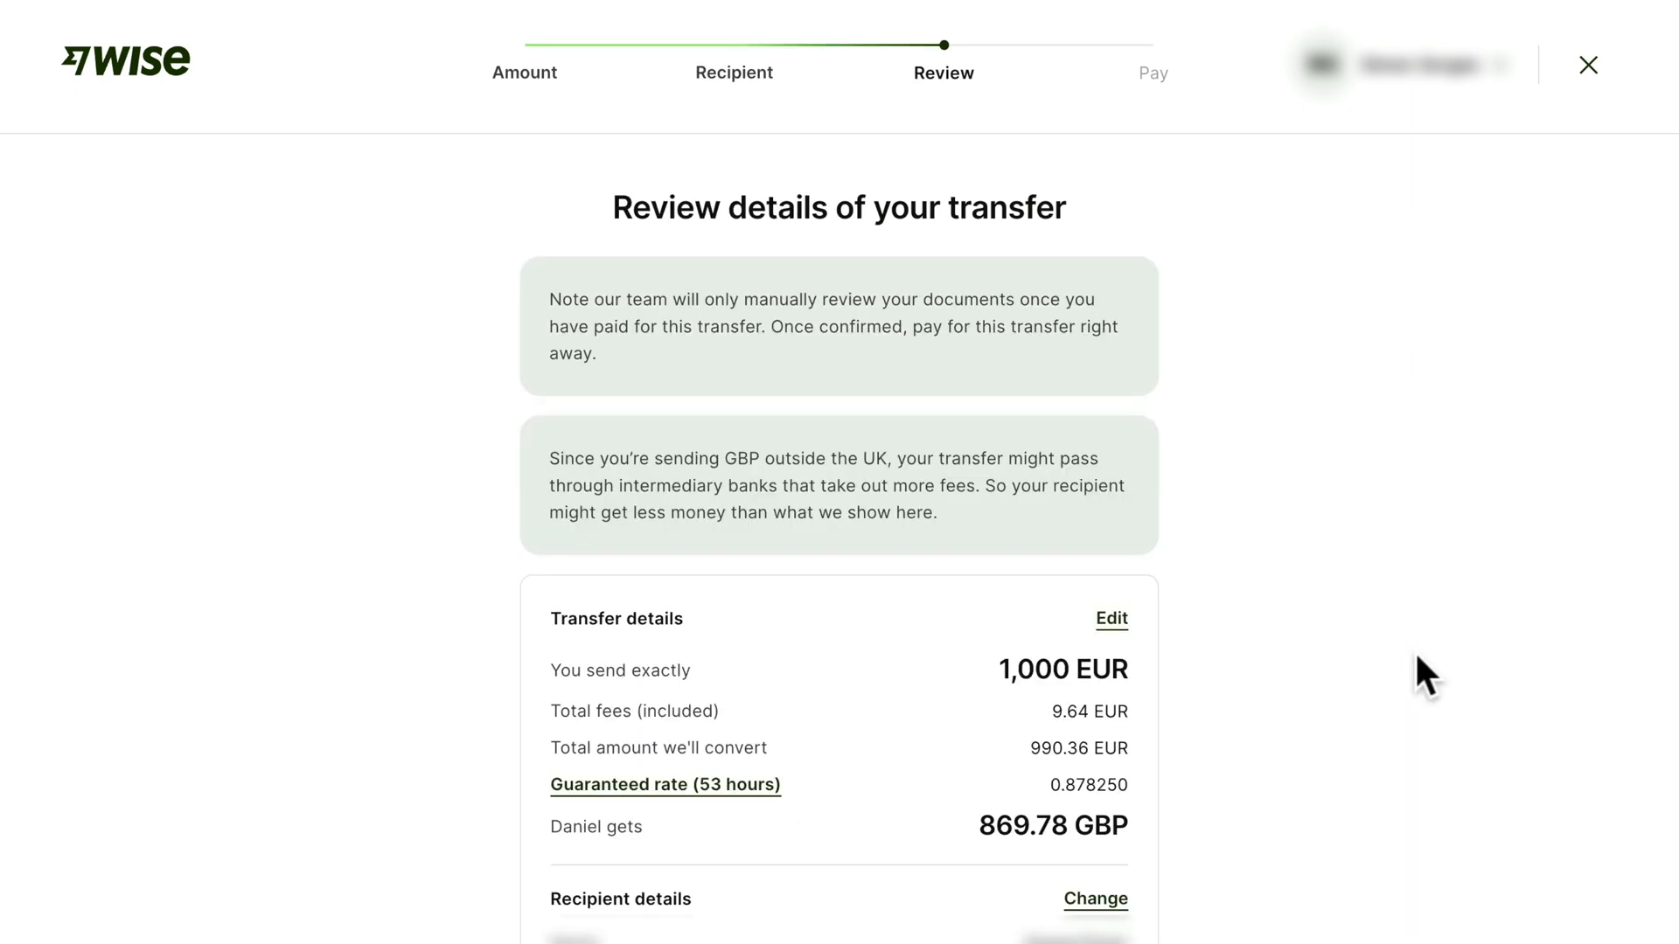
{"action": "scroll", "coordinate": [1412, 648], "scroll_direction": "down", "scroll_amount": 5}
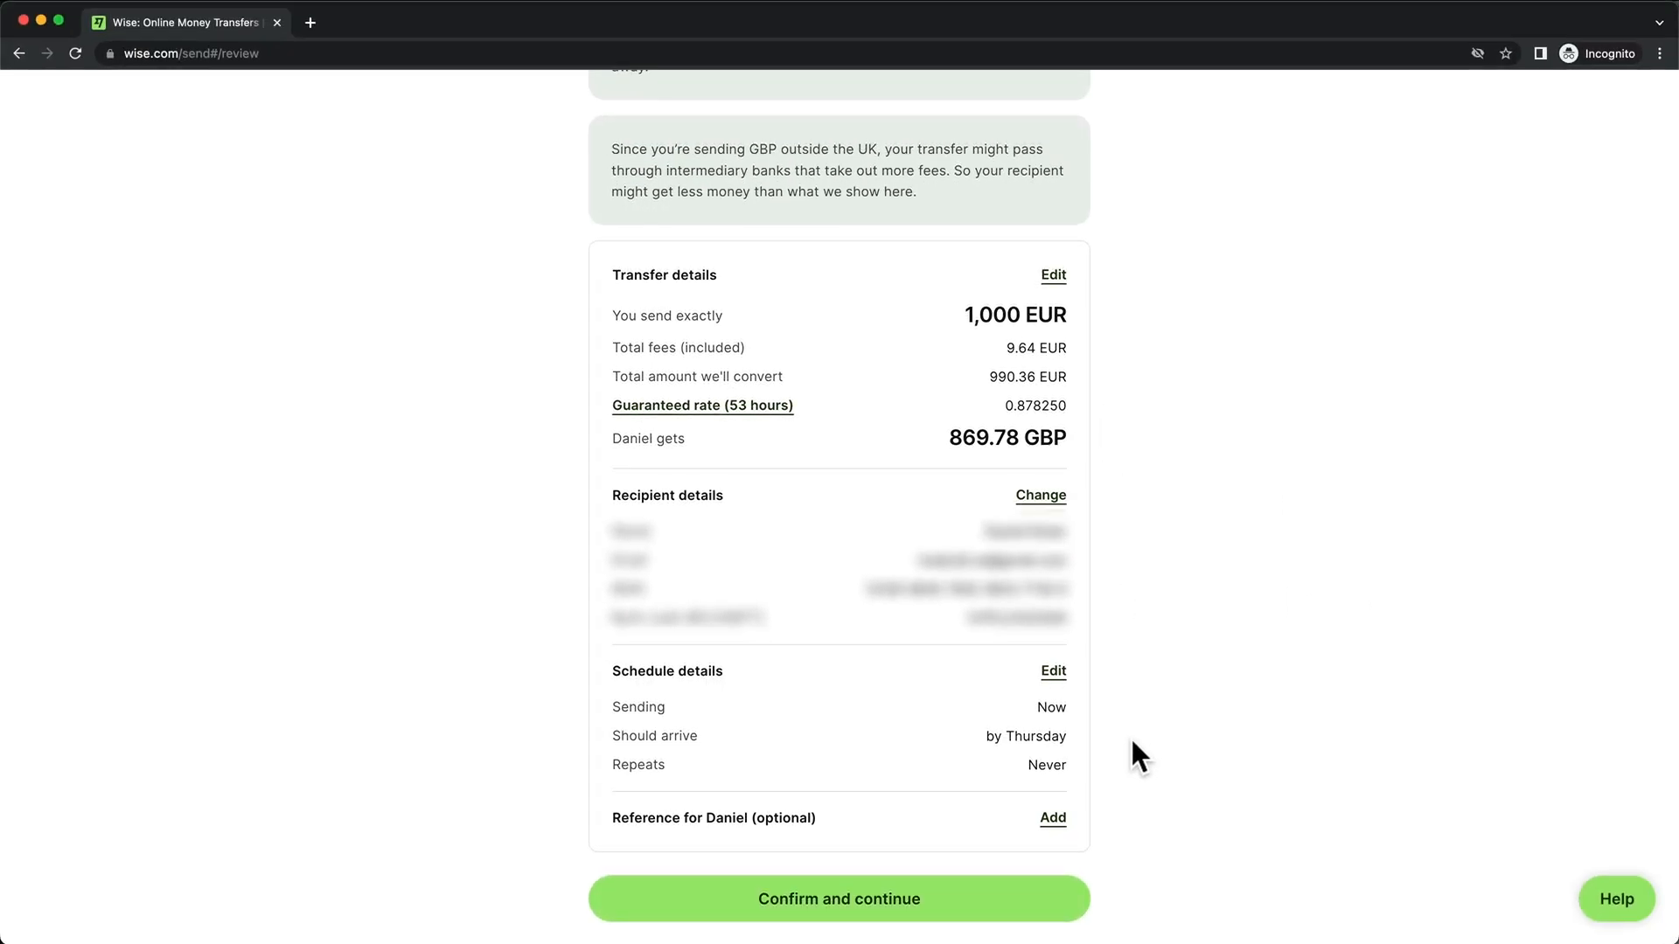
{"action": "left_click", "coordinate": [864, 918]}
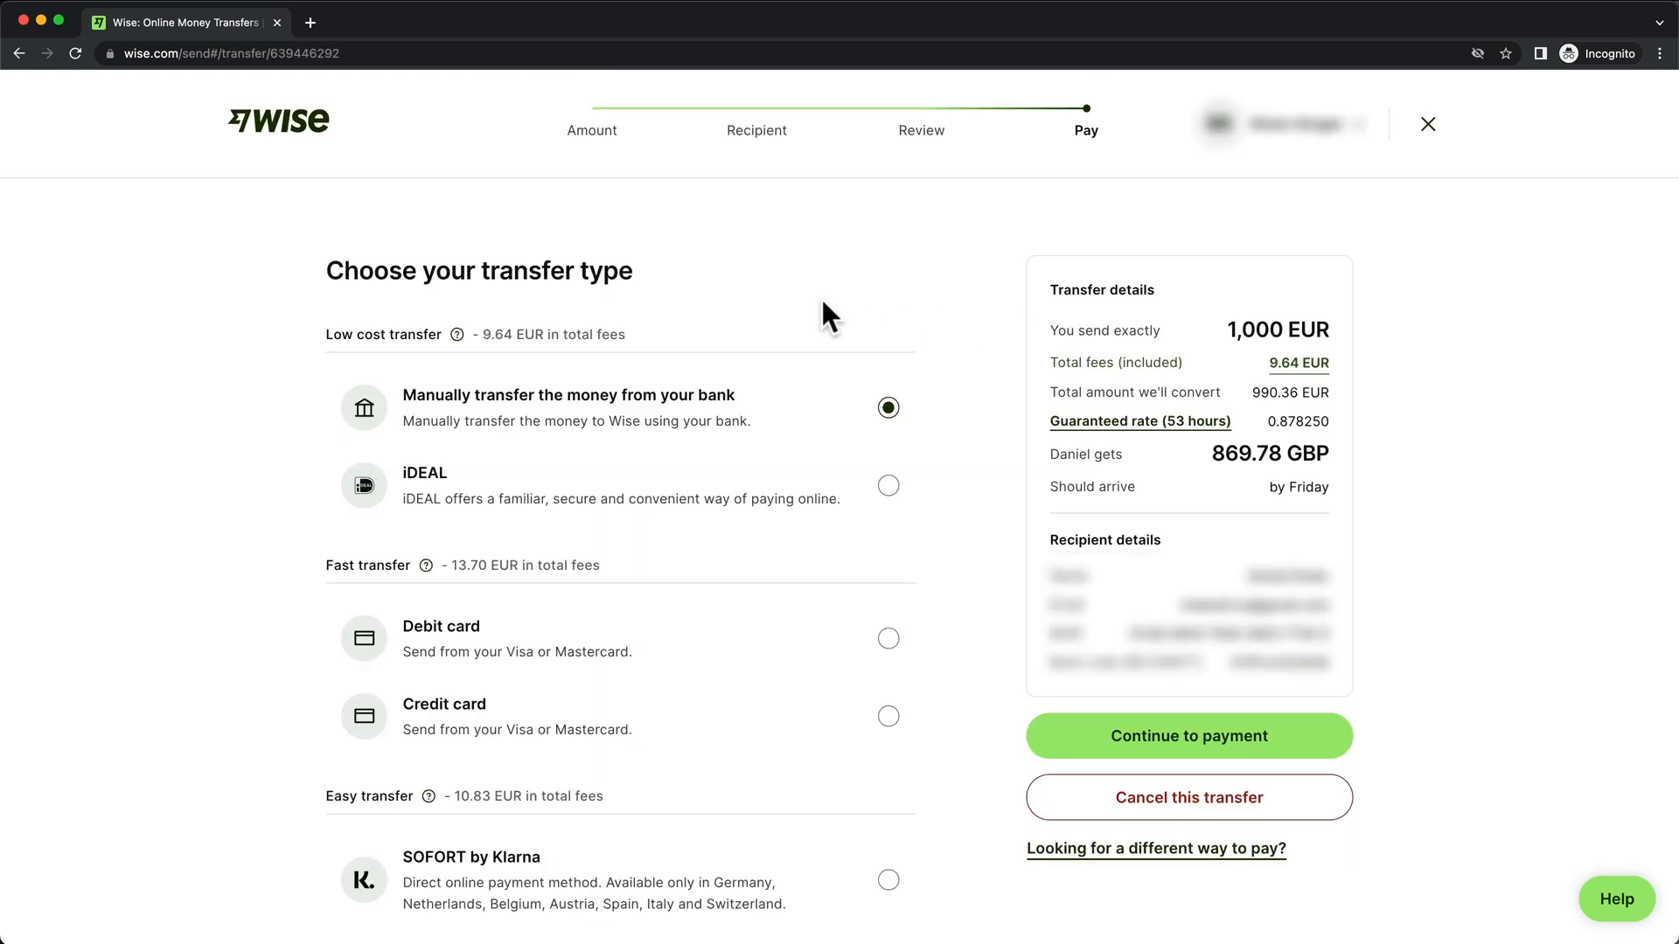
{"action": "left_click_drag", "start_coordinate": [328, 334], "coordinate": [438, 332]}
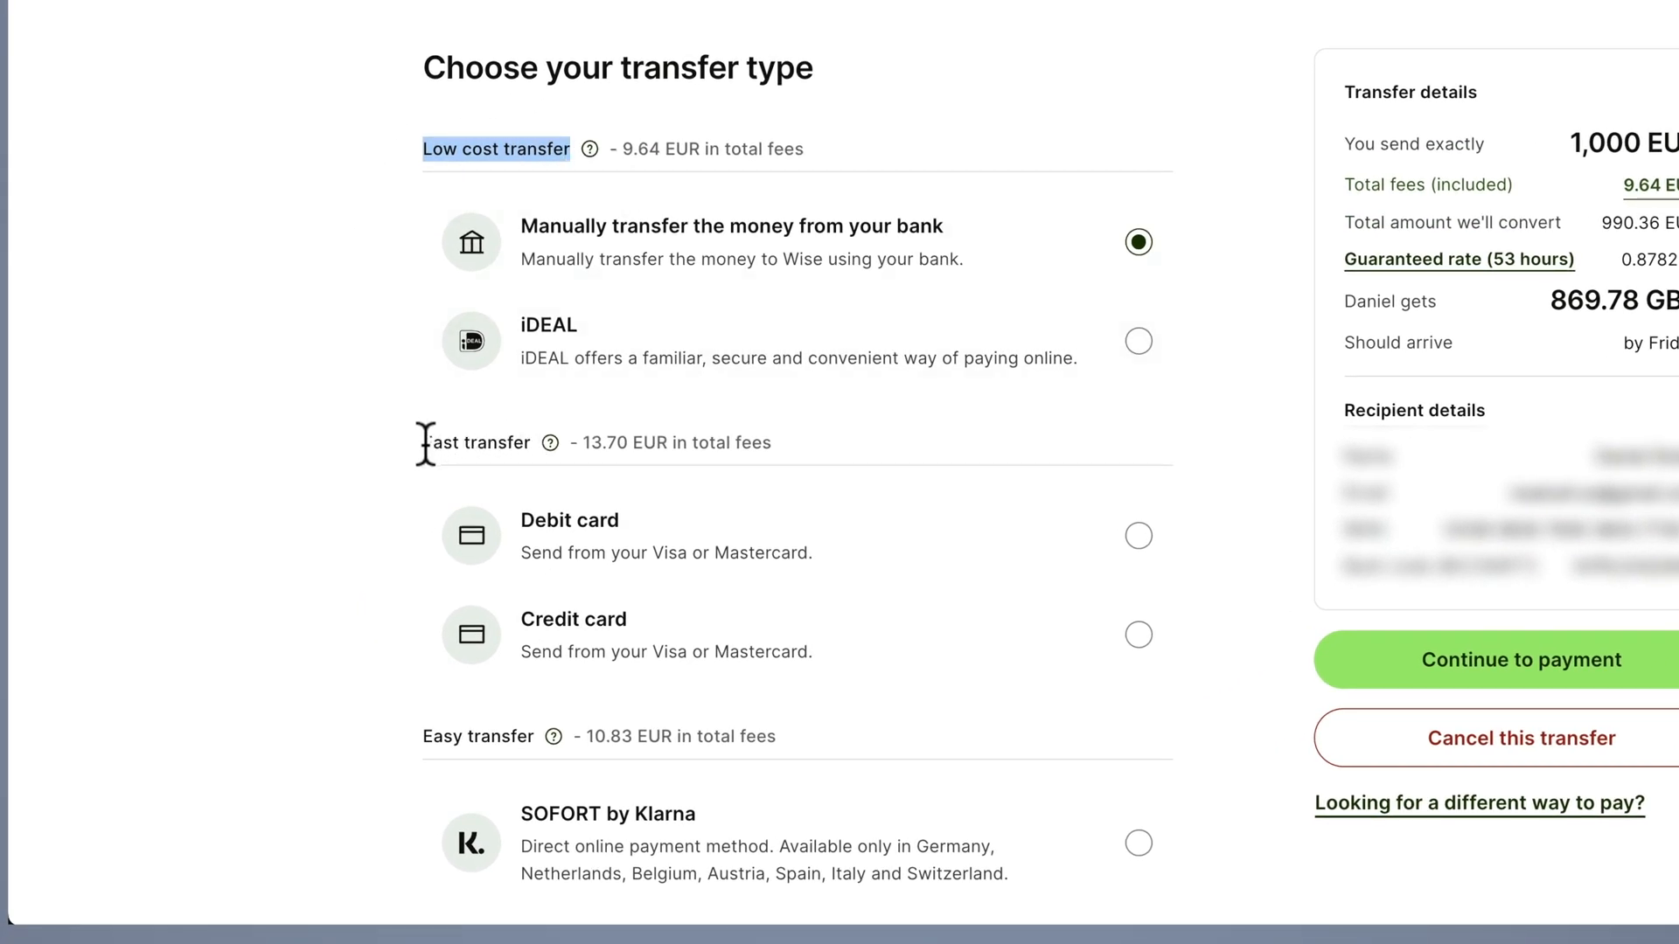
{"action": "left_click_drag", "start_coordinate": [423, 443], "coordinate": [541, 455]}
{"action": "left_click_drag", "start_coordinate": [423, 737], "coordinate": [528, 737]}
{"action": "left_click", "coordinate": [1243, 142]}
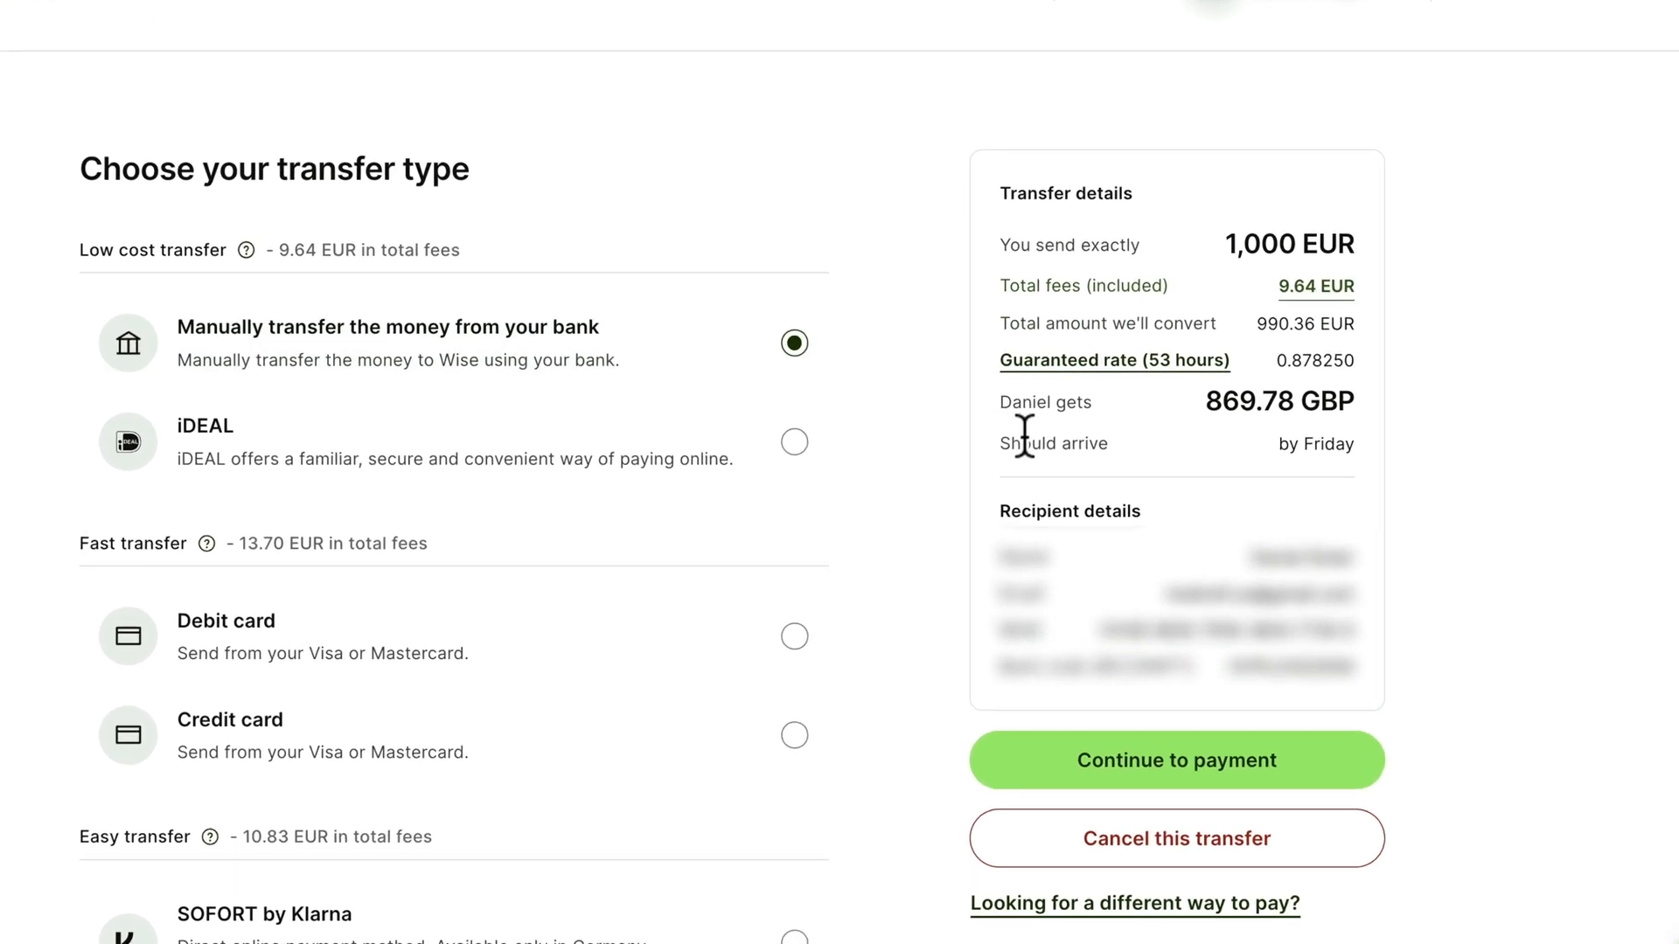
{"action": "left_click_drag", "start_coordinate": [1004, 445], "coordinate": [1085, 446]}
{"action": "left_click_drag", "start_coordinate": [1195, 448], "coordinate": [1380, 456]}
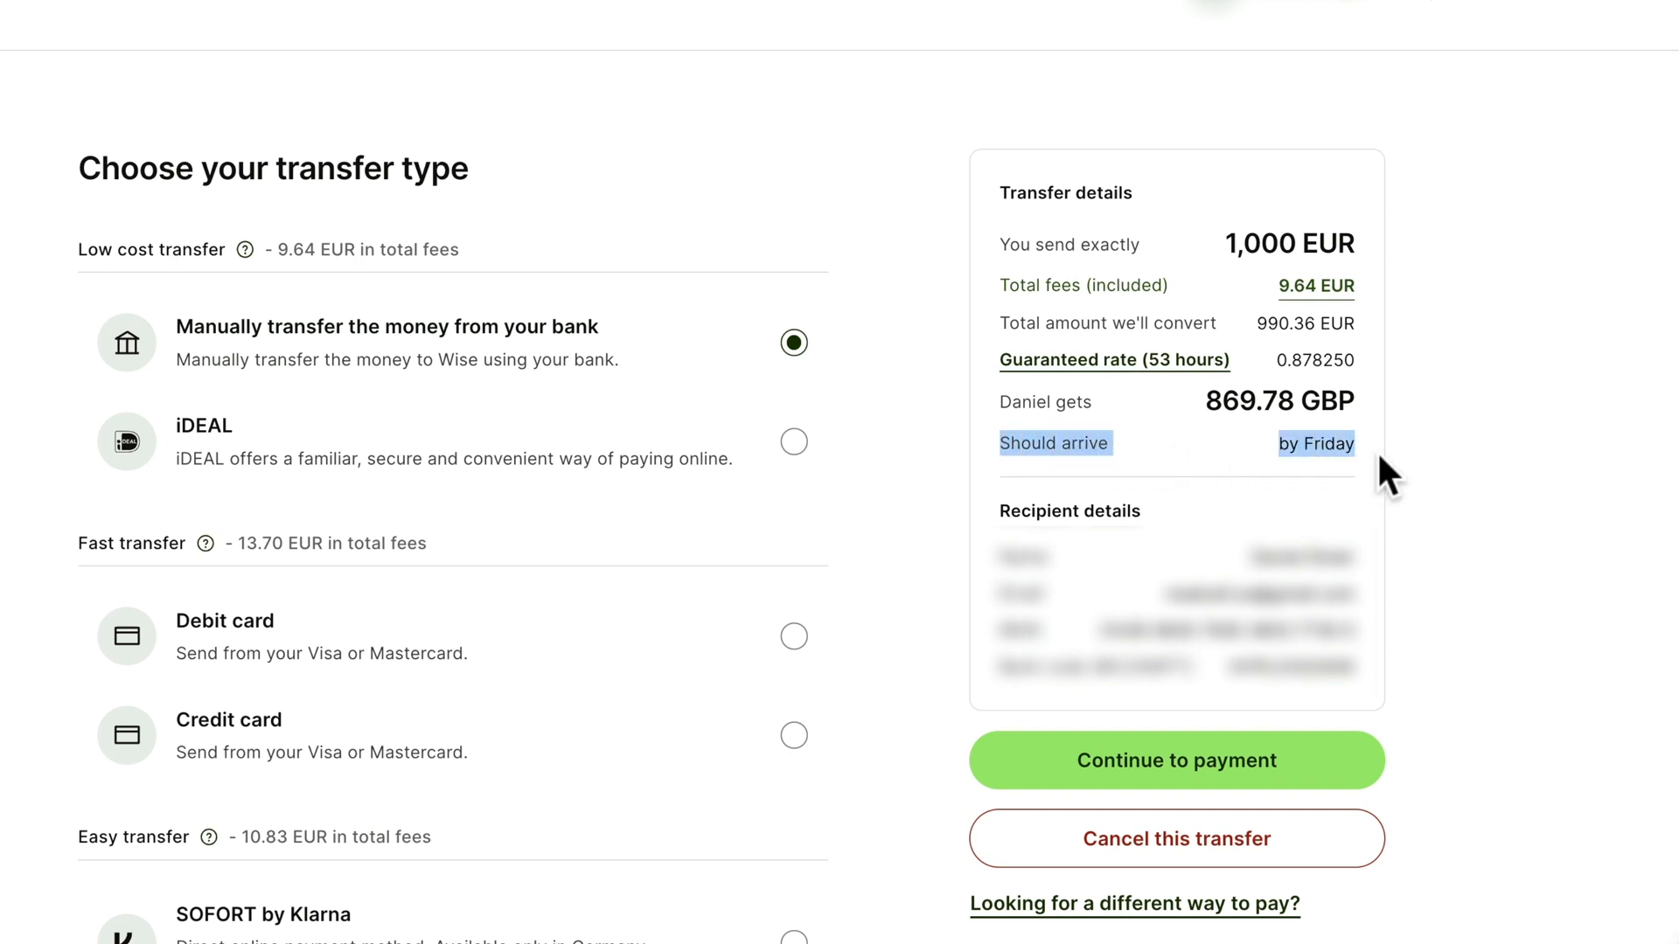
{"action": "left_click", "coordinate": [1324, 455]}
{"action": "left_click_drag", "start_coordinate": [1303, 444], "coordinate": [1351, 443]}
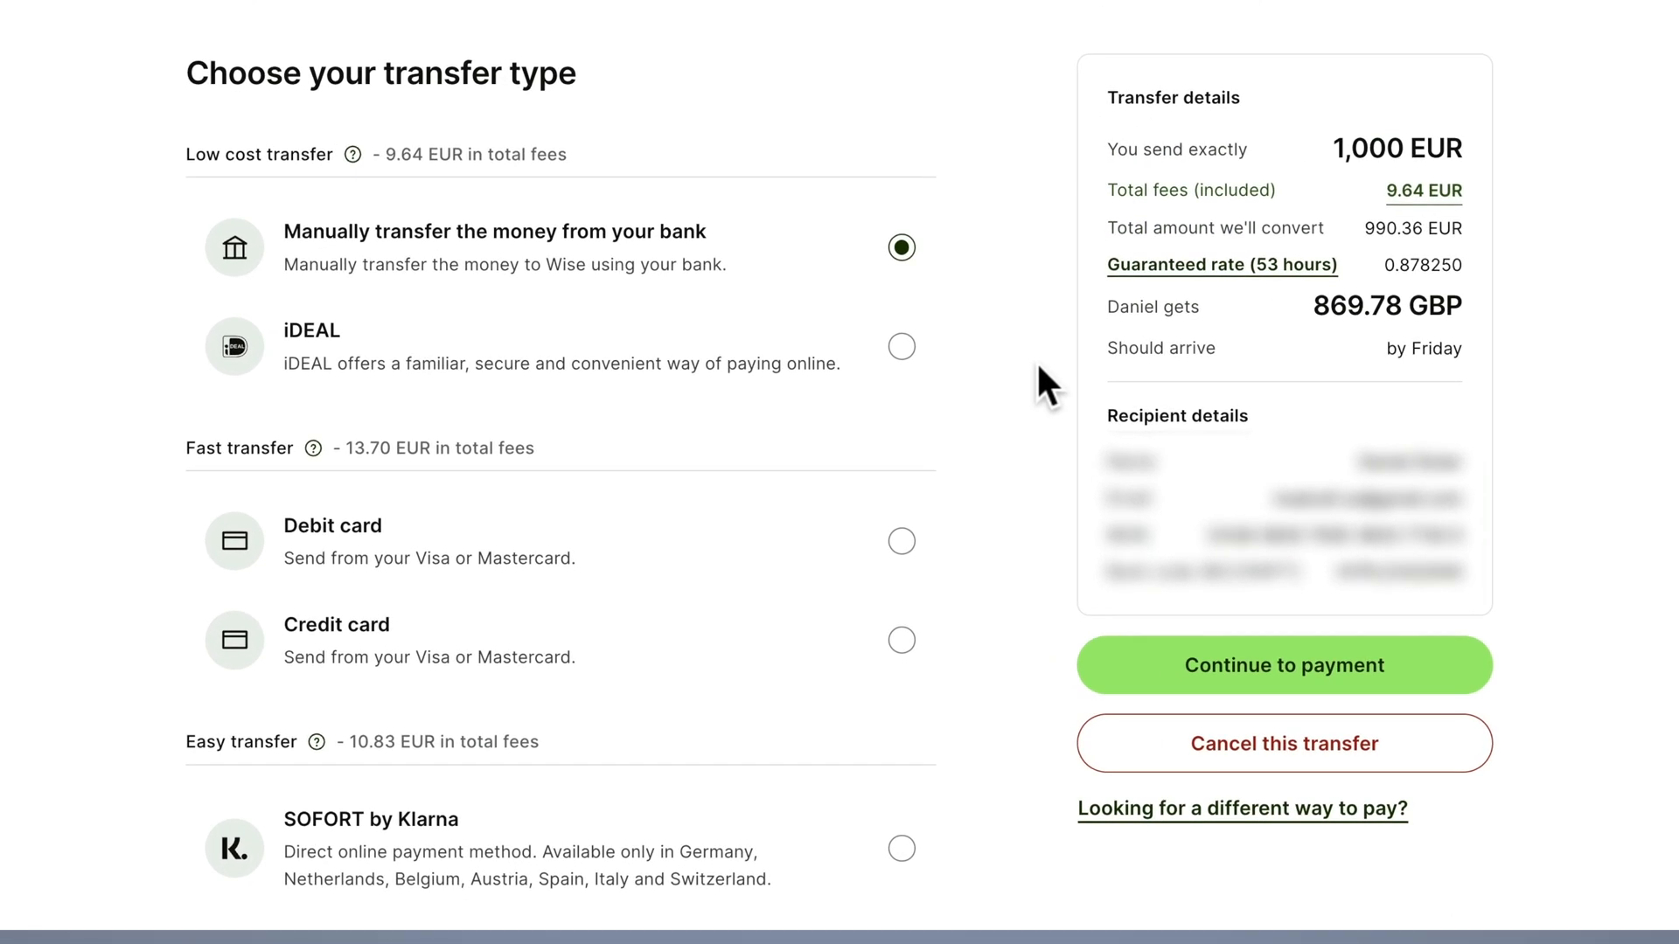
Compare debit and credit card payment, then keep manual bank transfer at 9.64 EUR fees and continue.
{"action": "left_click", "coordinate": [902, 543]}
{"action": "left_click", "coordinate": [902, 643]}
{"action": "left_click_drag", "start_coordinate": [1381, 348], "coordinate": [1461, 349]}
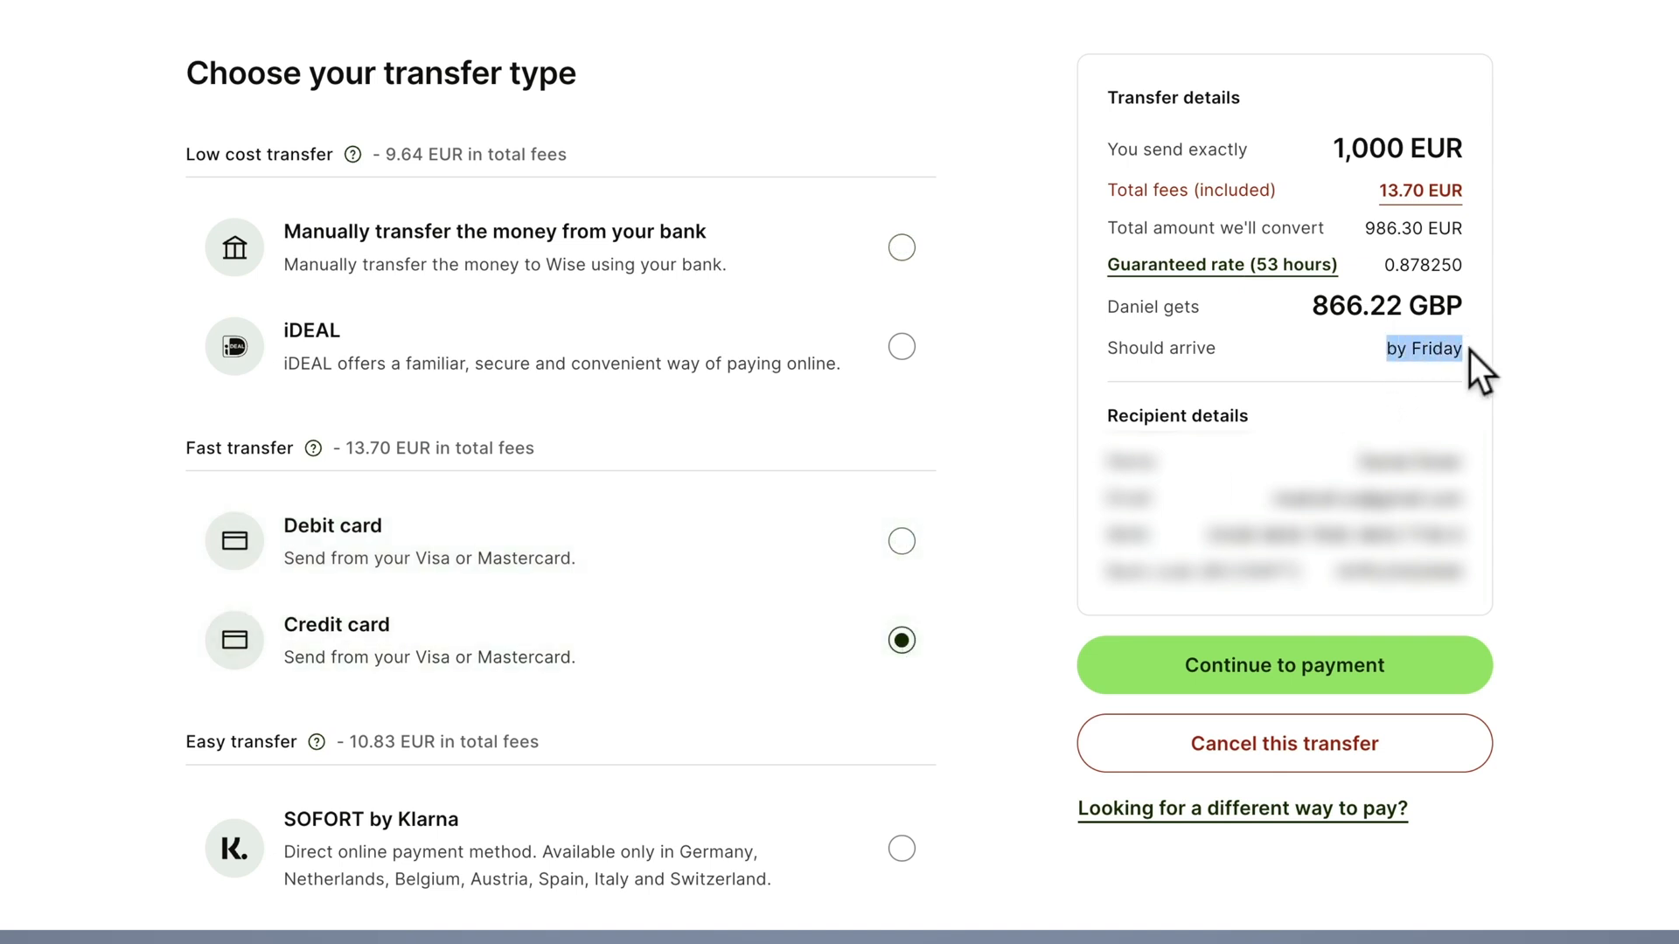
{"action": "mouse_move", "coordinate": [1436, 194]}
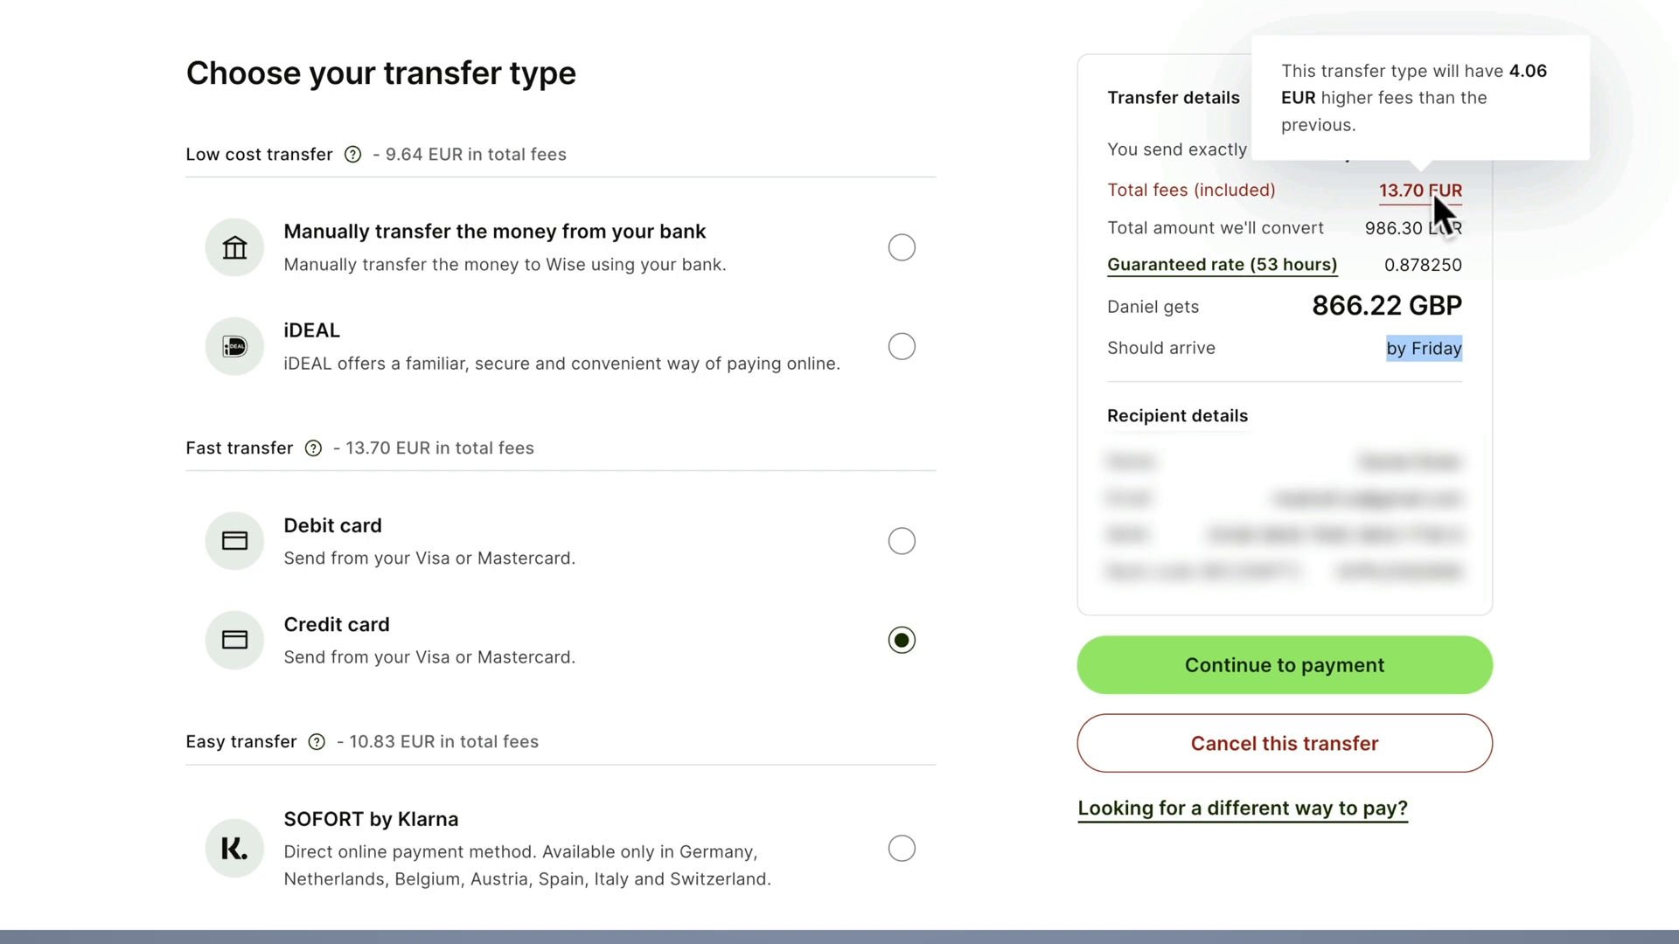
{"action": "left_click", "coordinate": [1459, 352]}
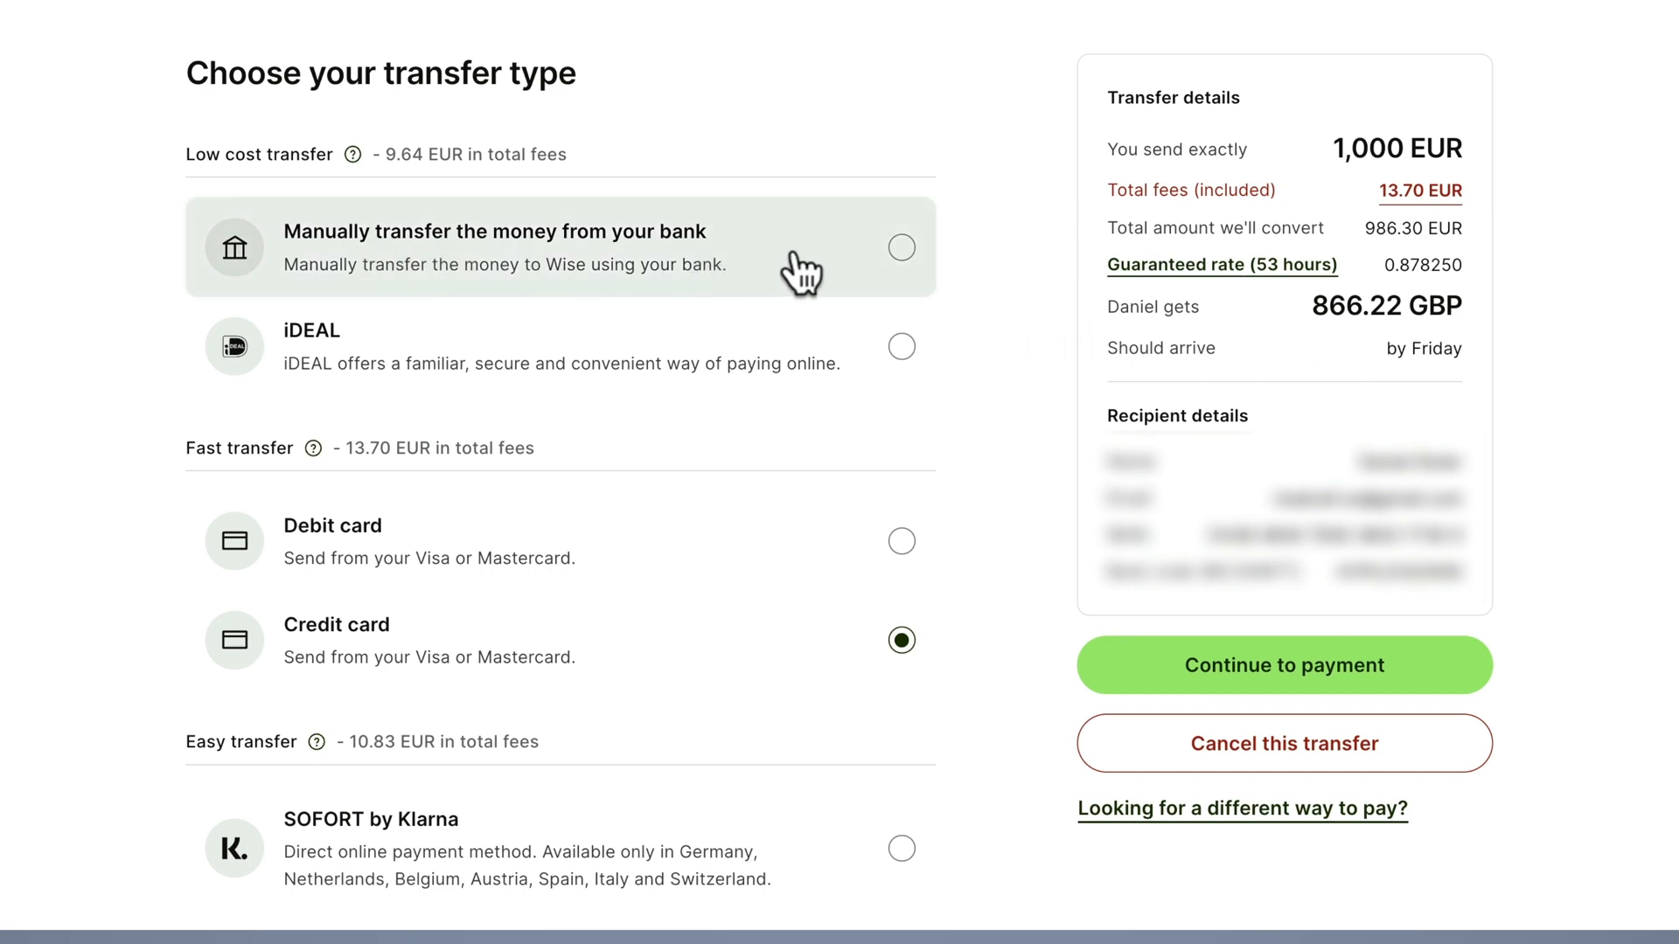
{"action": "left_click", "coordinate": [902, 252]}
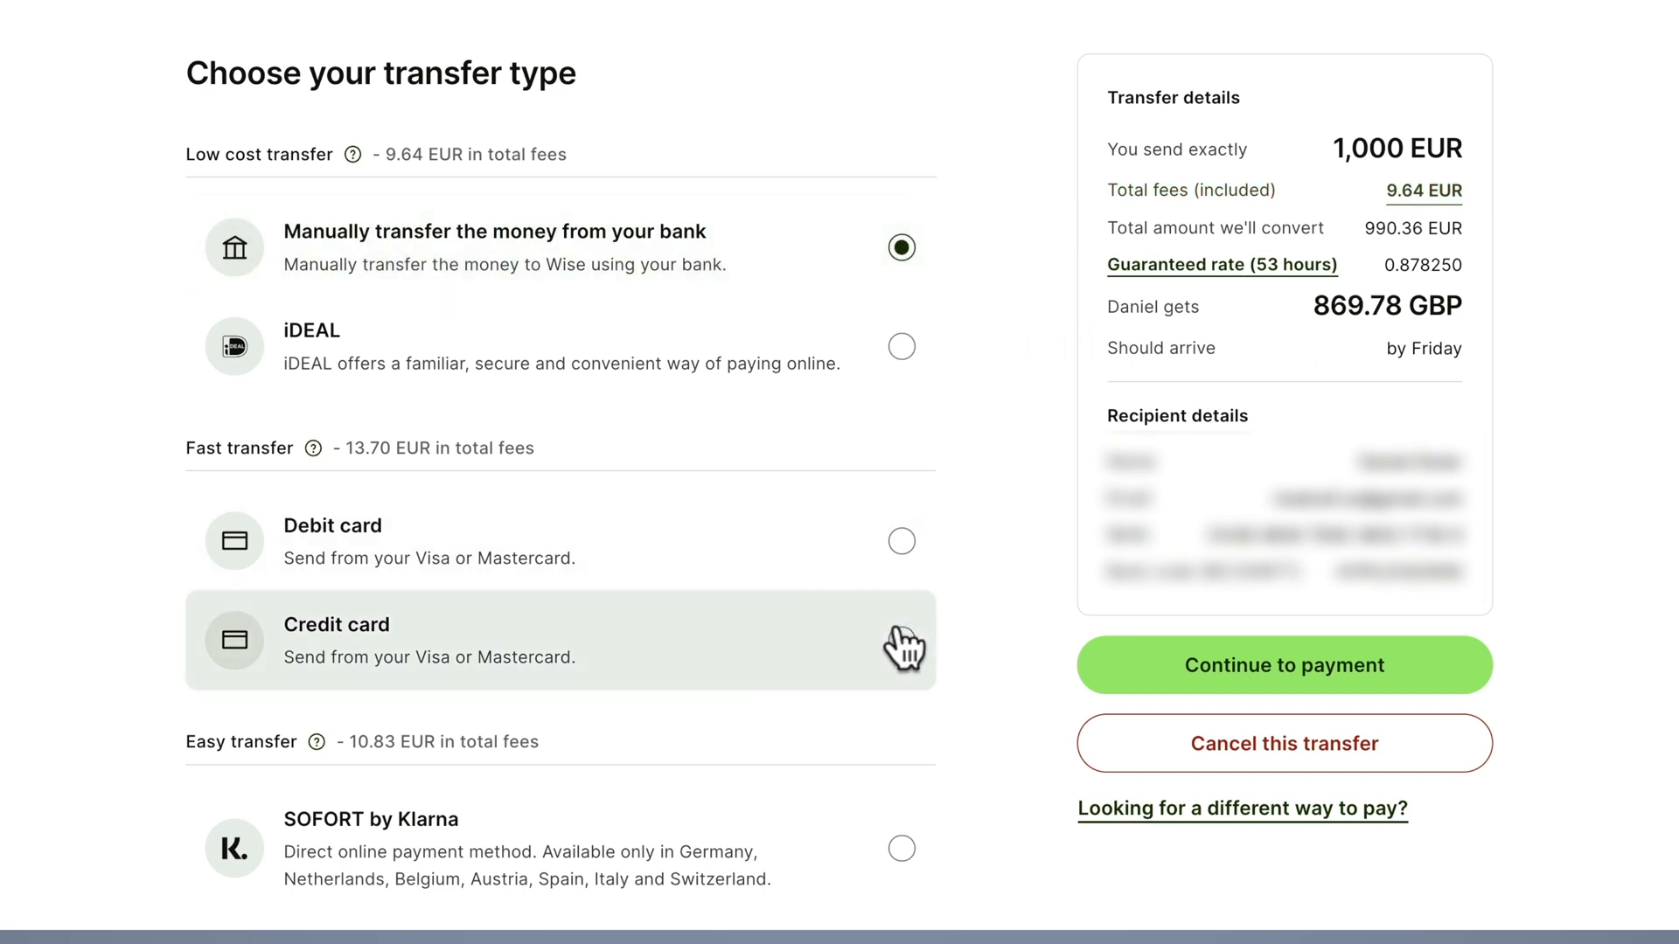
{"action": "left_click", "coordinate": [1314, 686]}
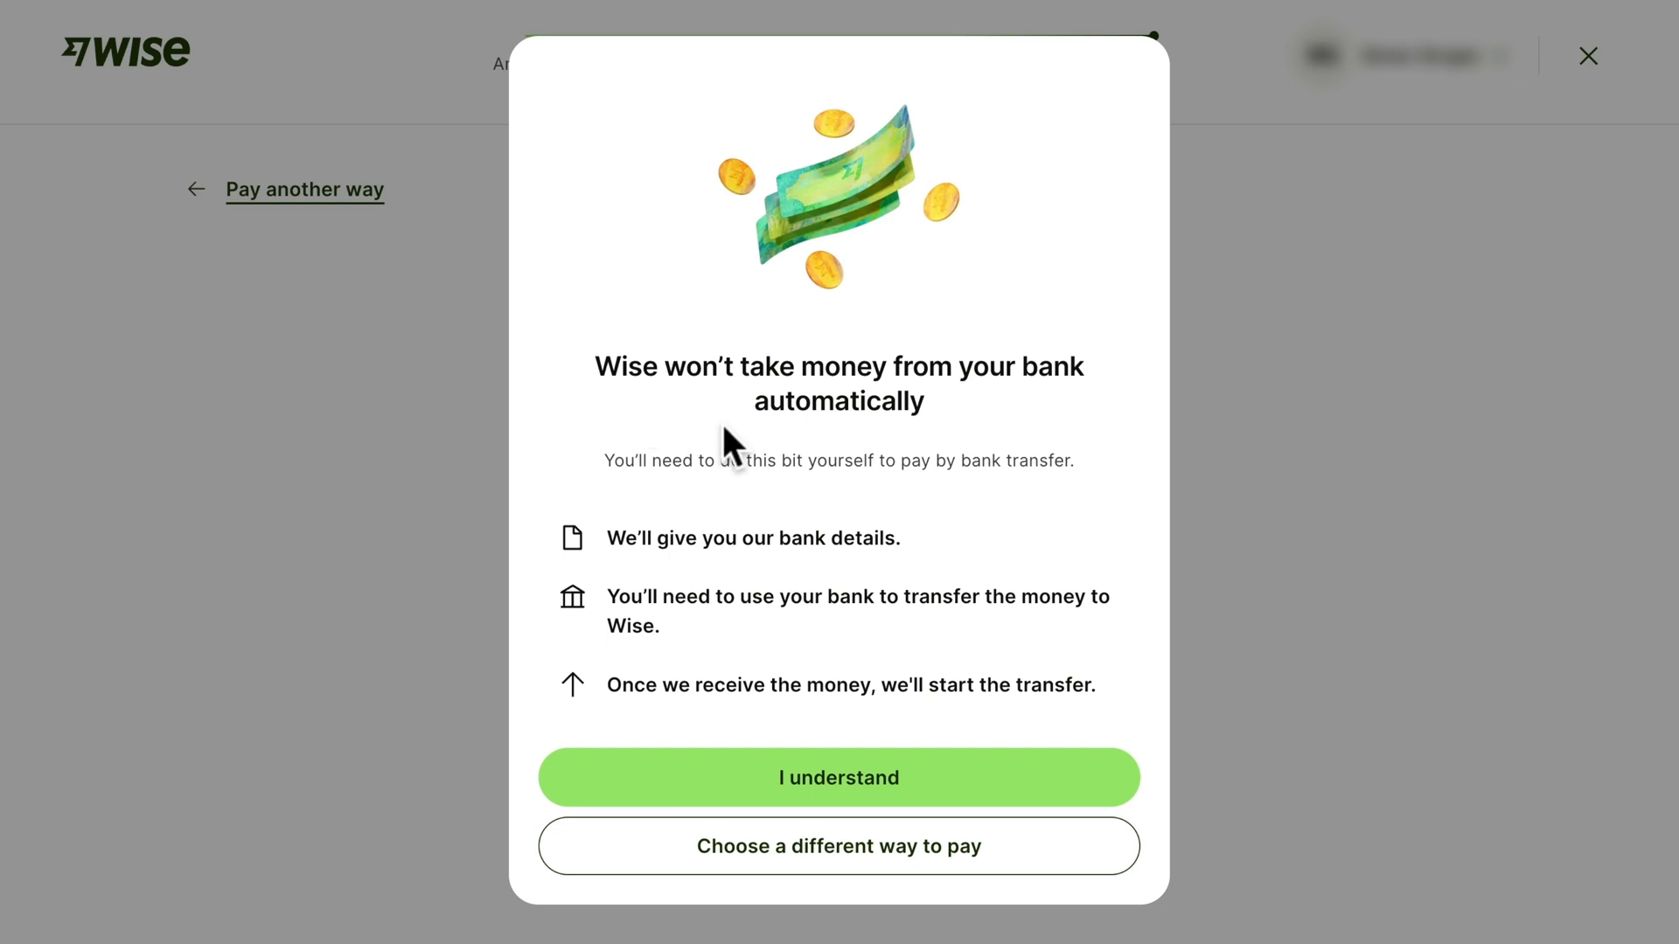
Acknowledge the manual-transfer notice, confirm paying from your own account, and choose online banking for Wise's bank details.
{"action": "left_click", "coordinate": [818, 780]}
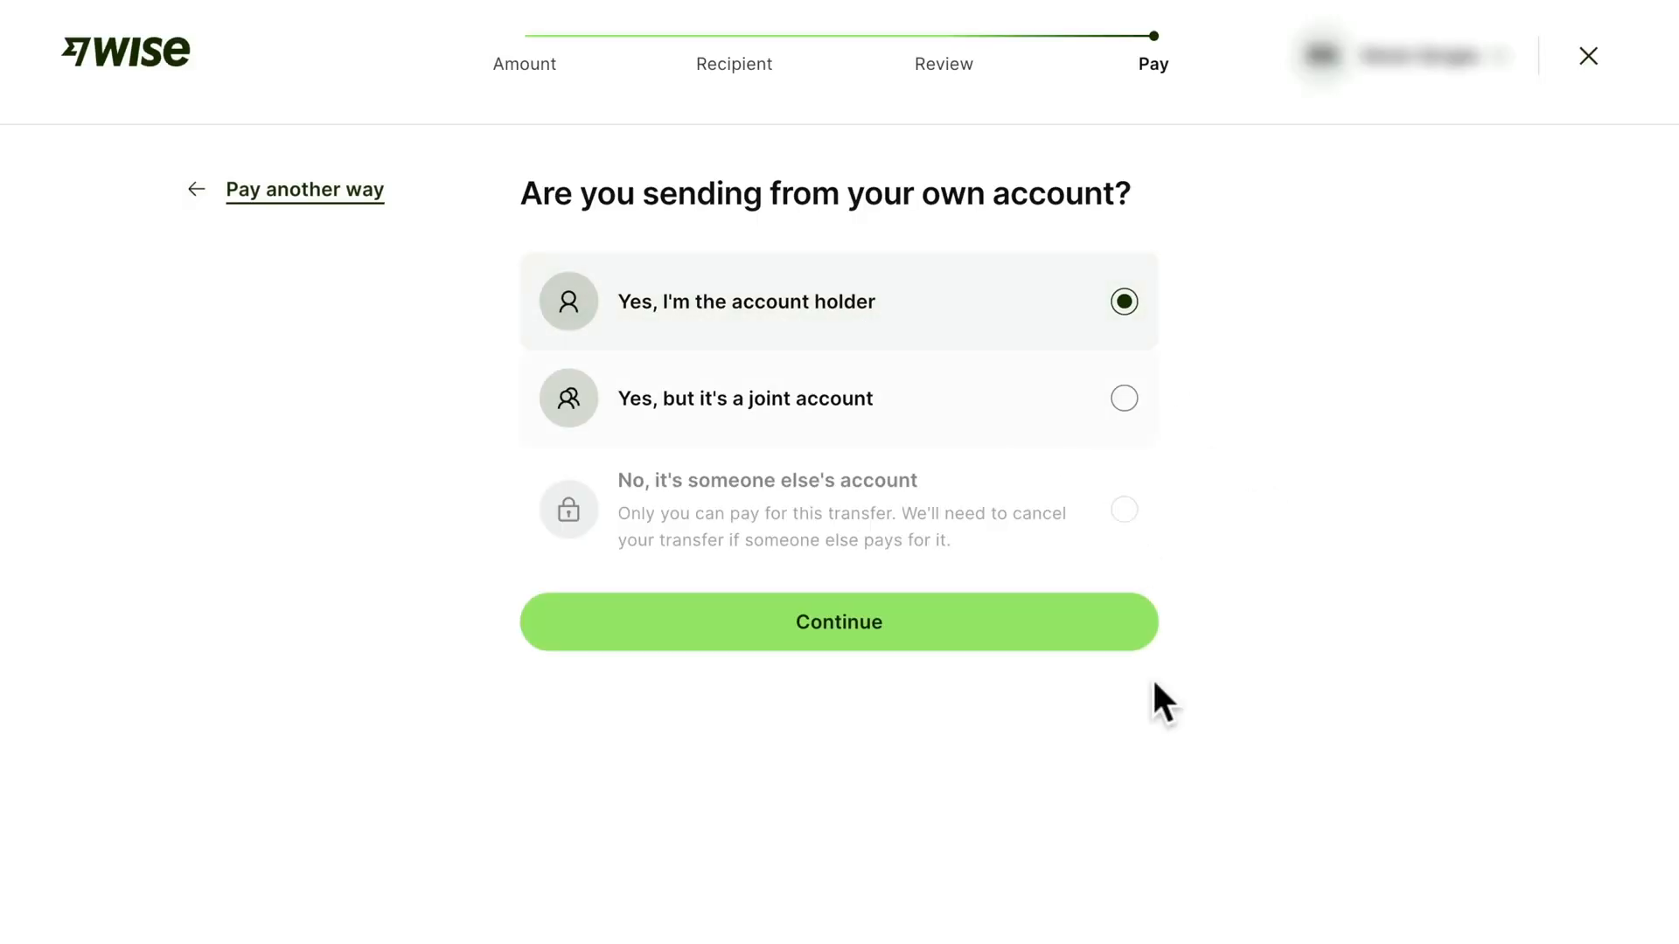
{"action": "left_click", "coordinate": [835, 637]}
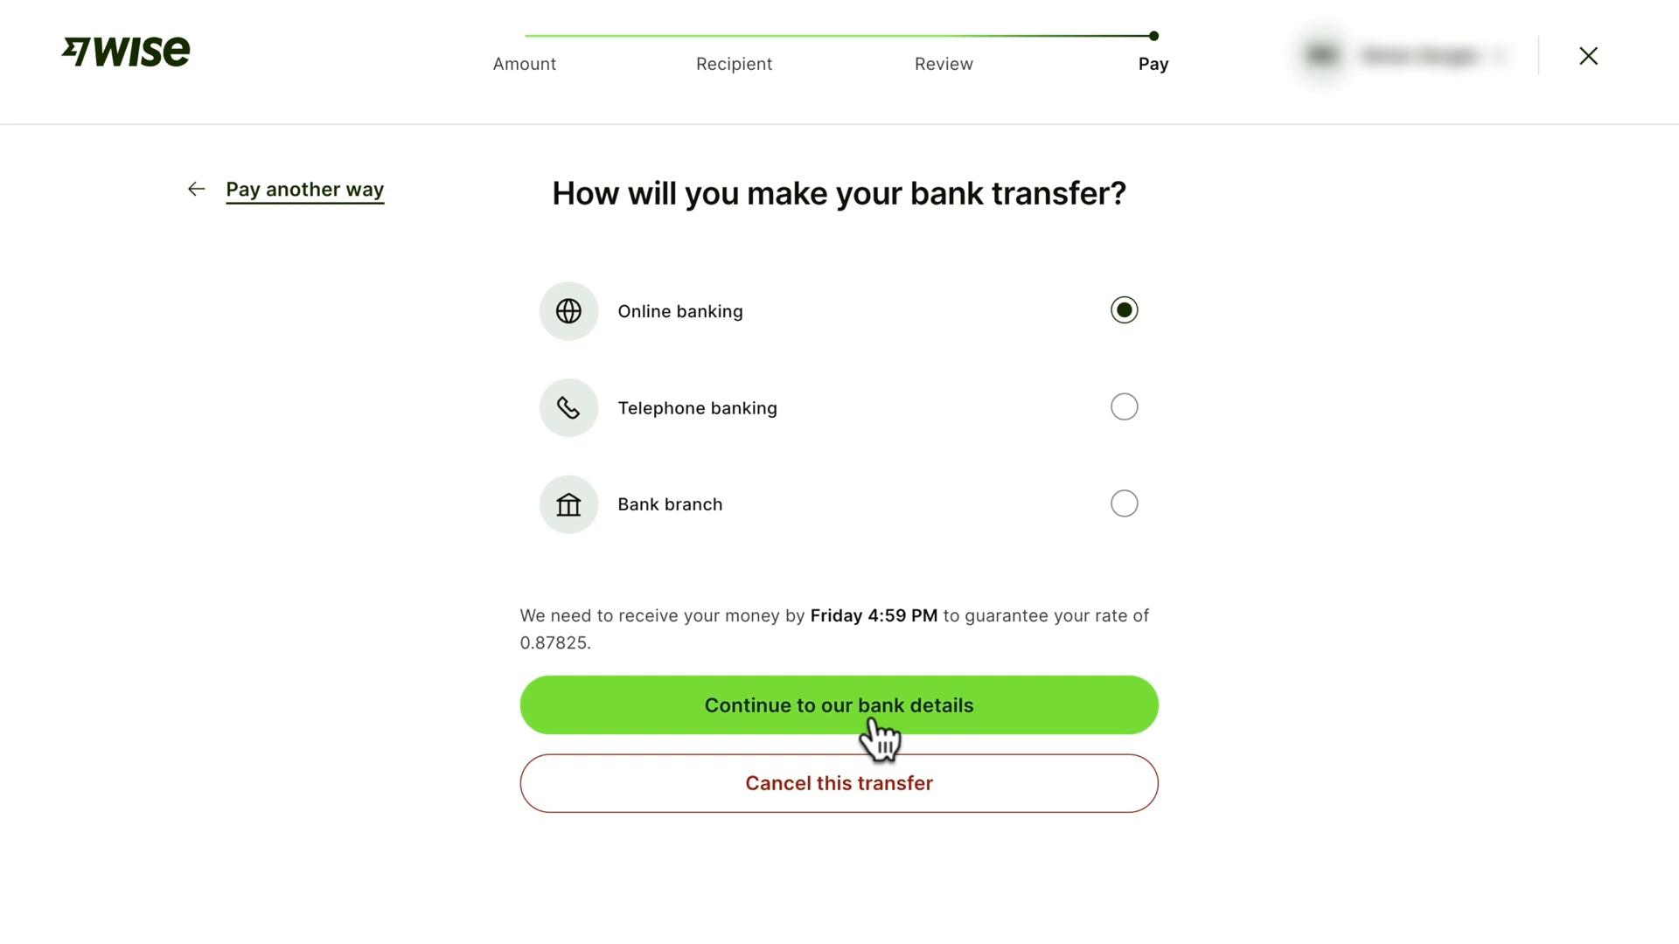
{"action": "left_click", "coordinate": [875, 734]}
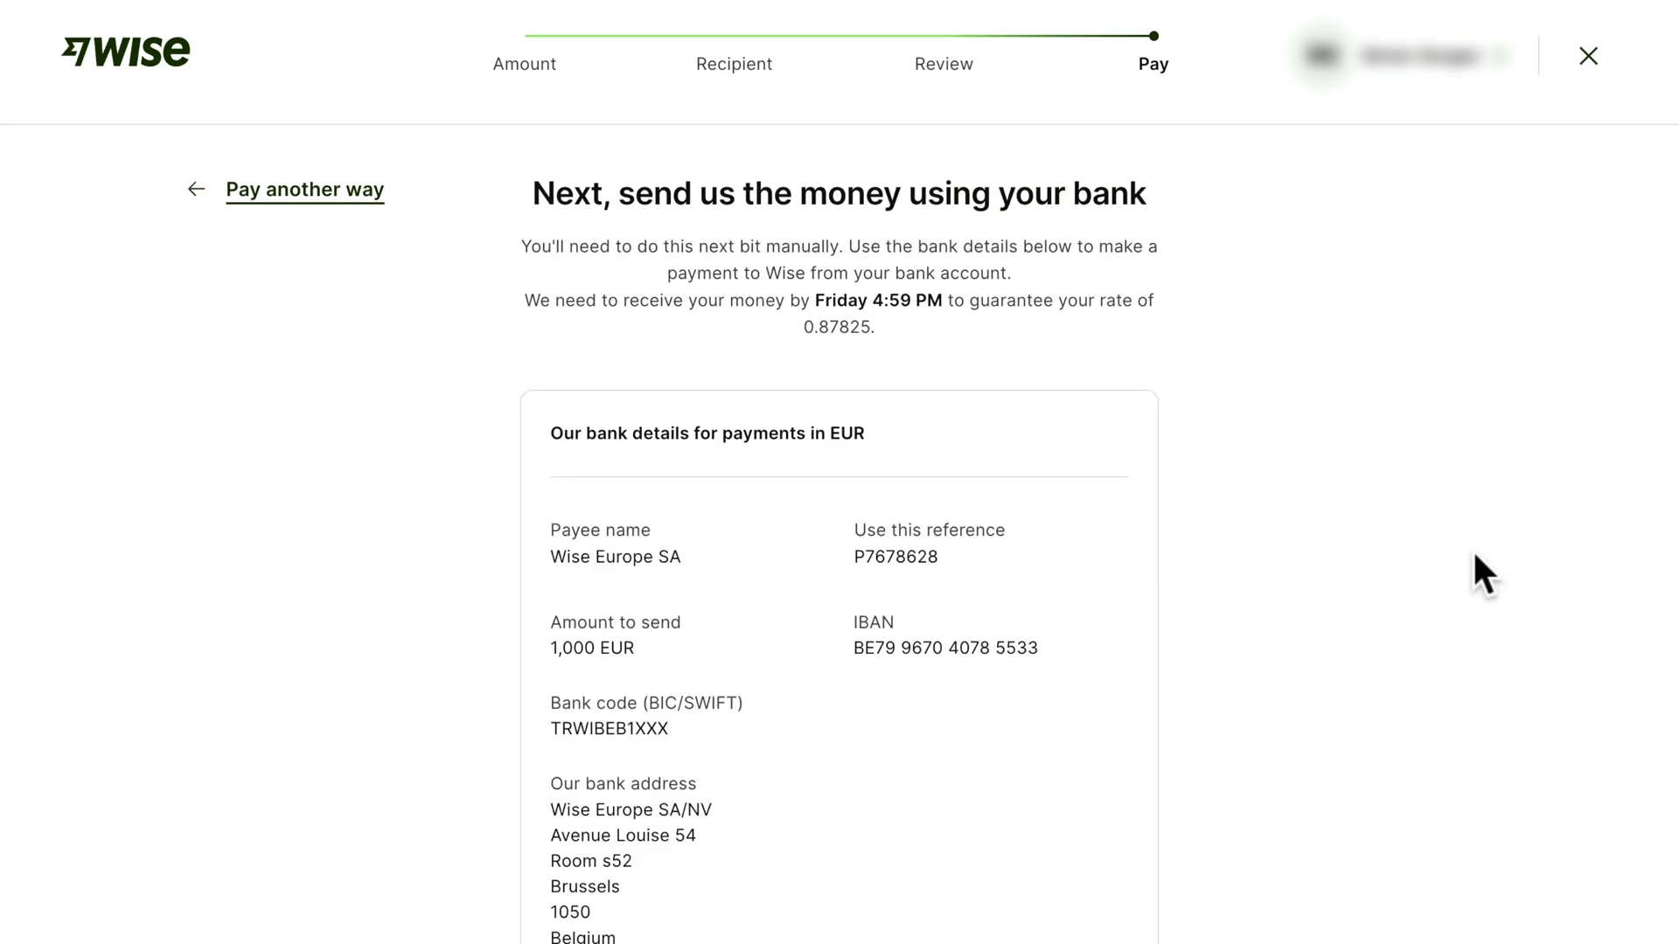
{"action": "scroll", "coordinate": [1474, 554], "scroll_direction": "down", "scroll_amount": 2}
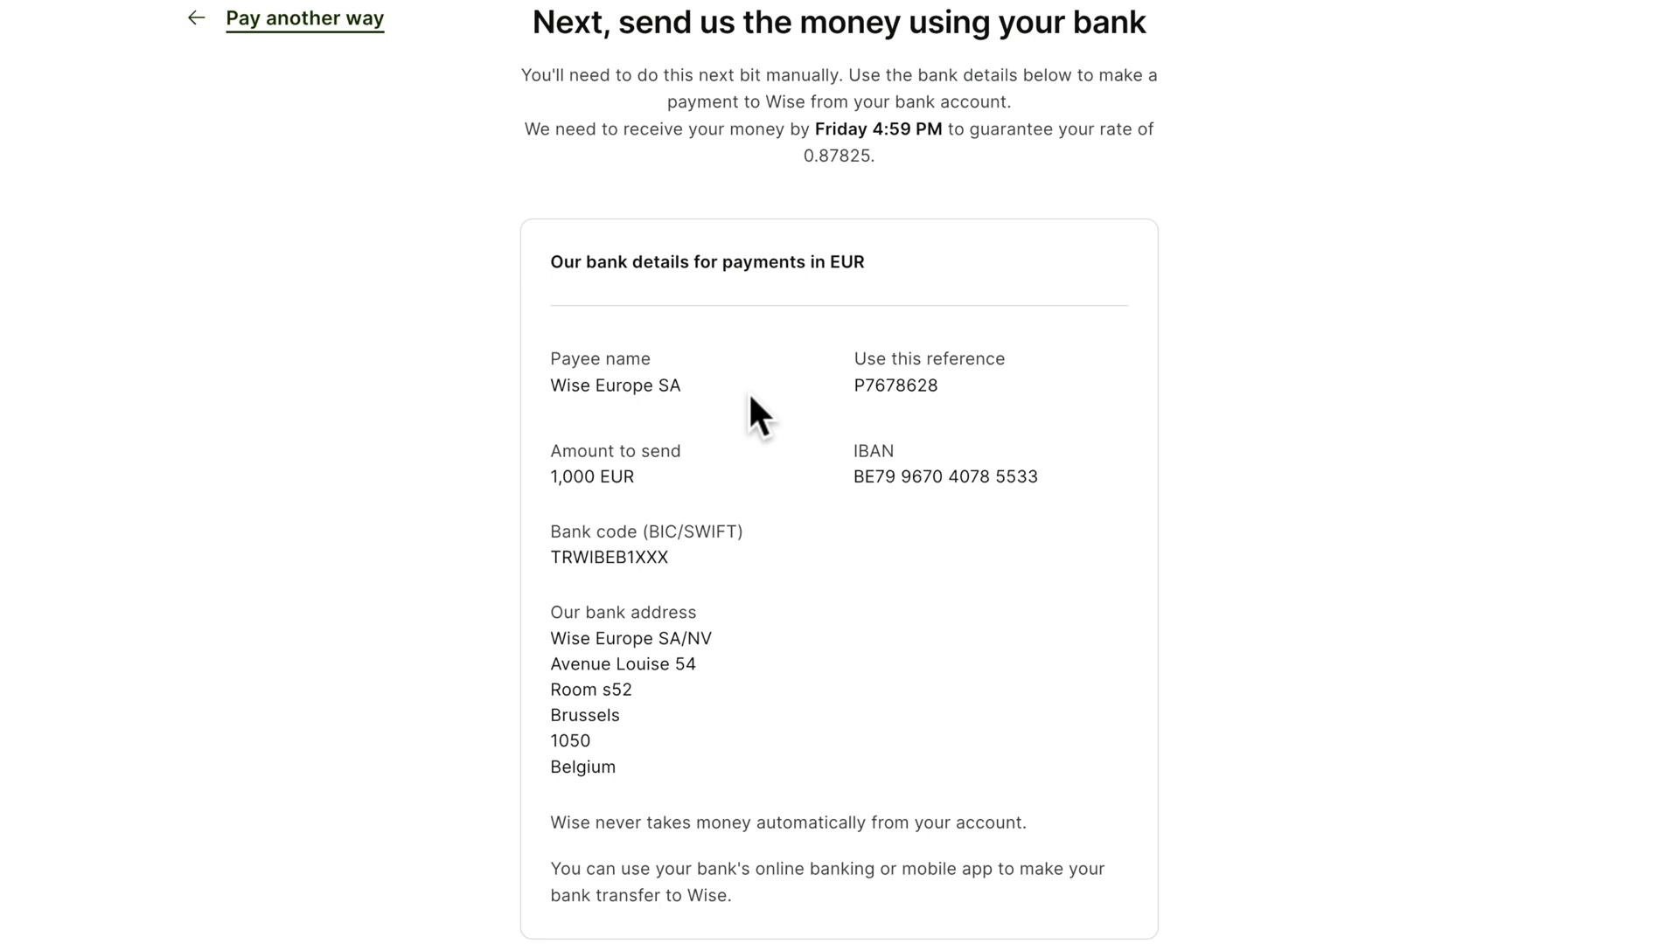
{"action": "left_click_drag", "start_coordinate": [828, 264], "coordinate": [890, 260]}
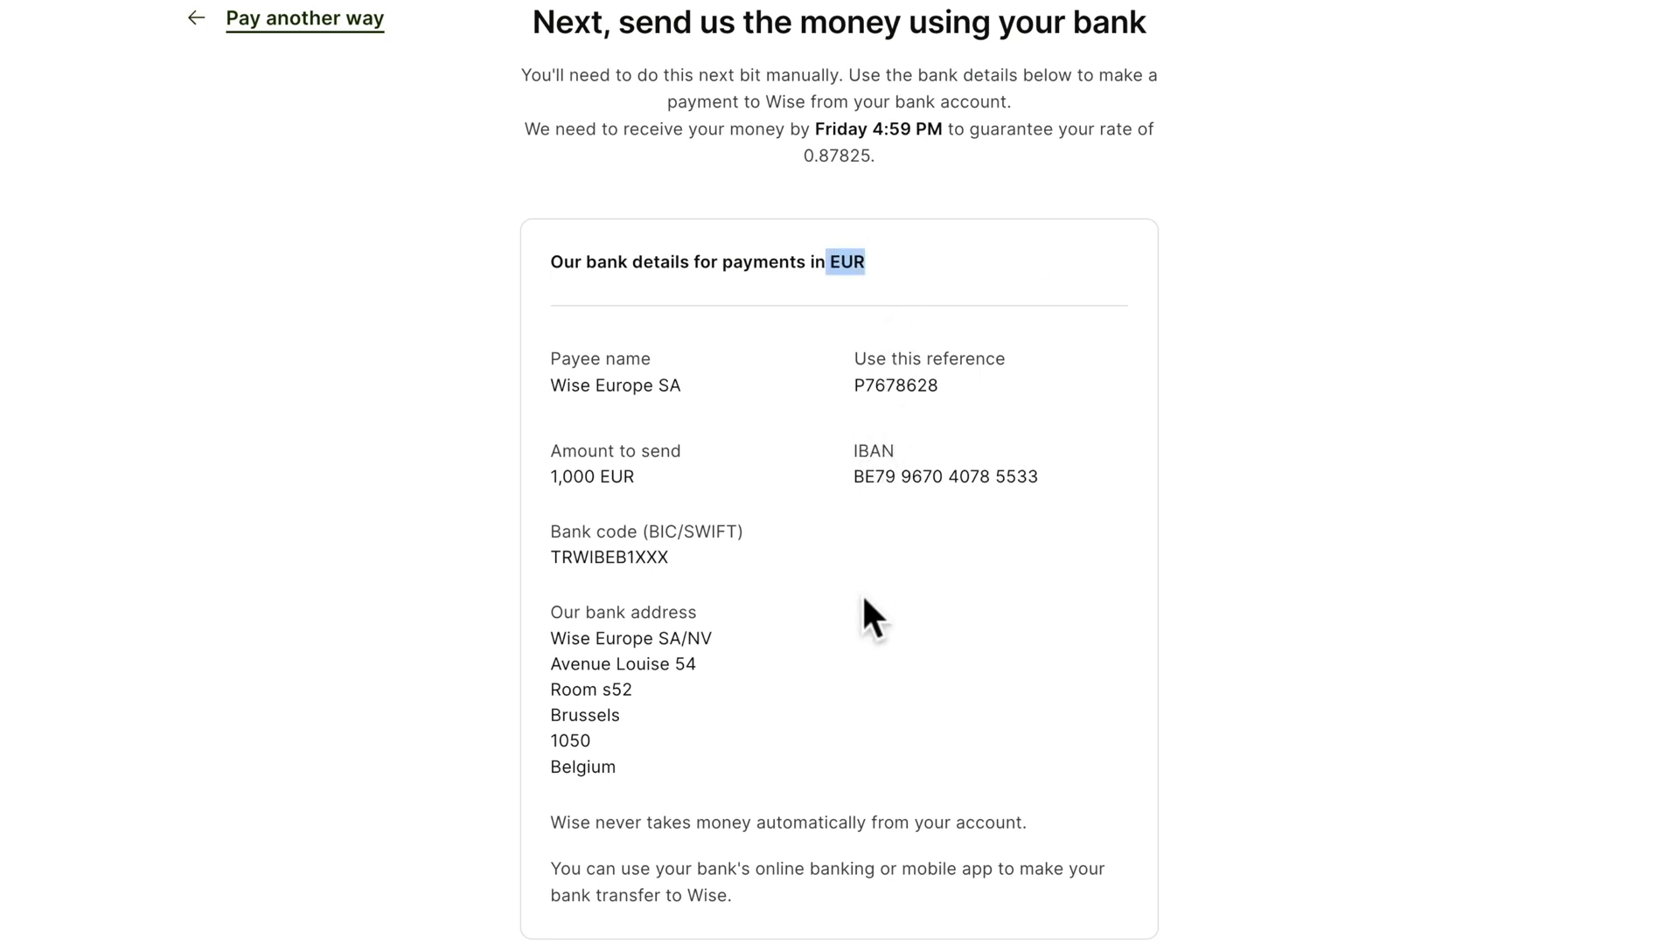
{"action": "left_click", "coordinate": [867, 557]}
{"action": "left_click_drag", "start_coordinate": [855, 477], "coordinate": [1055, 480]}
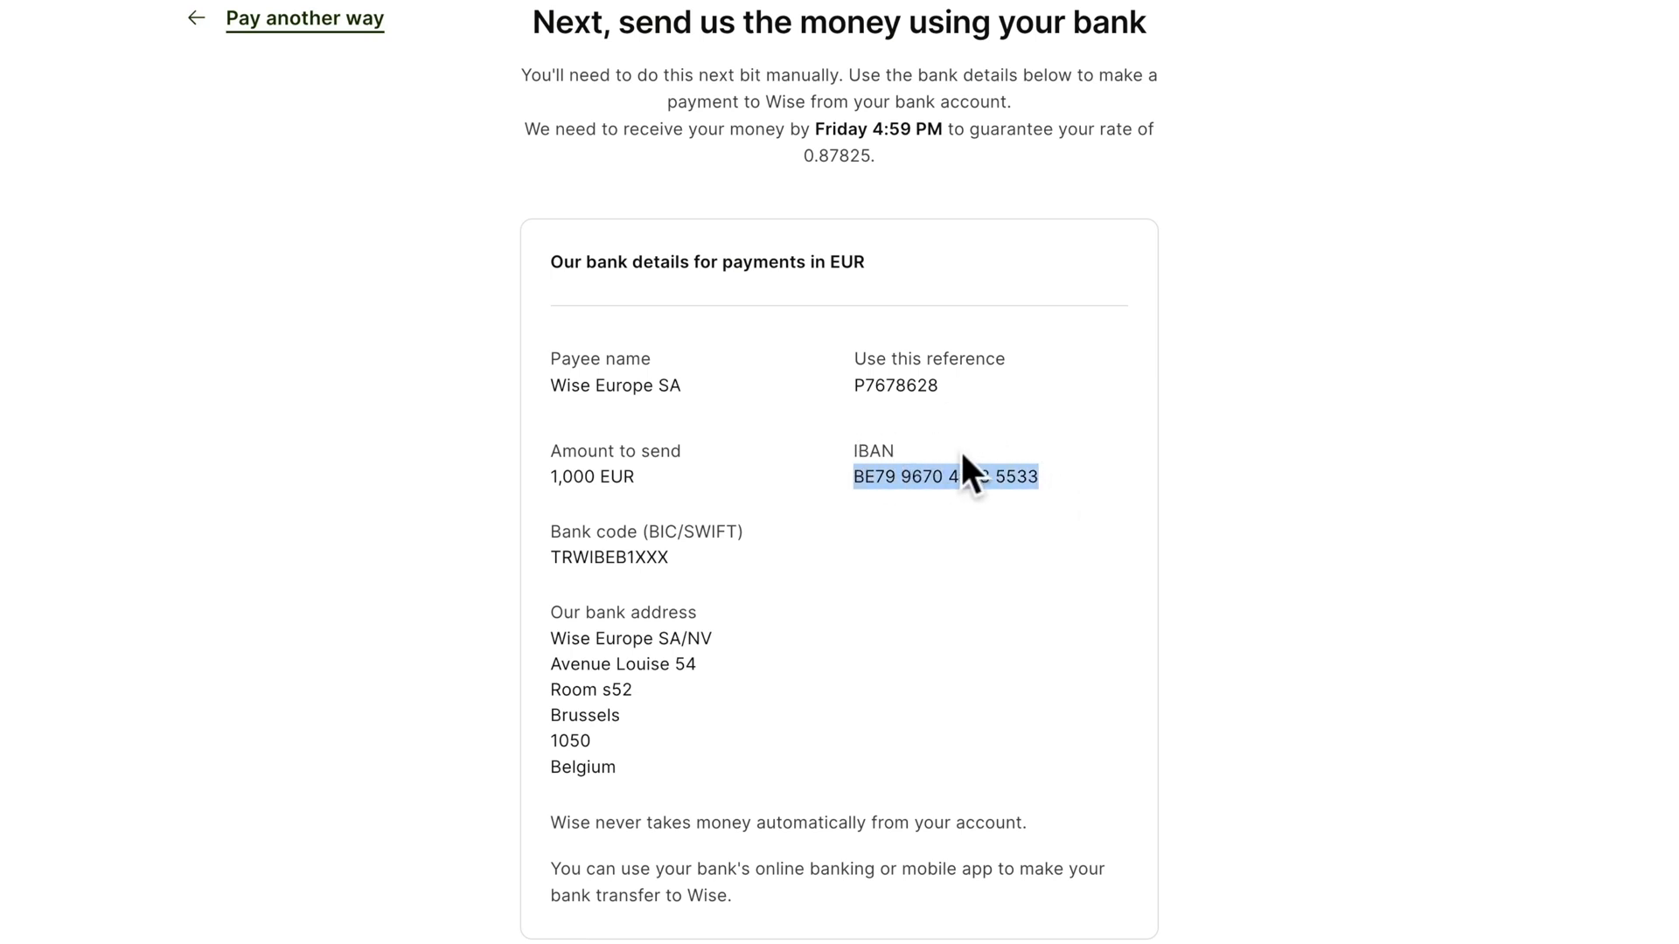
{"action": "left_click", "coordinate": [928, 525]}
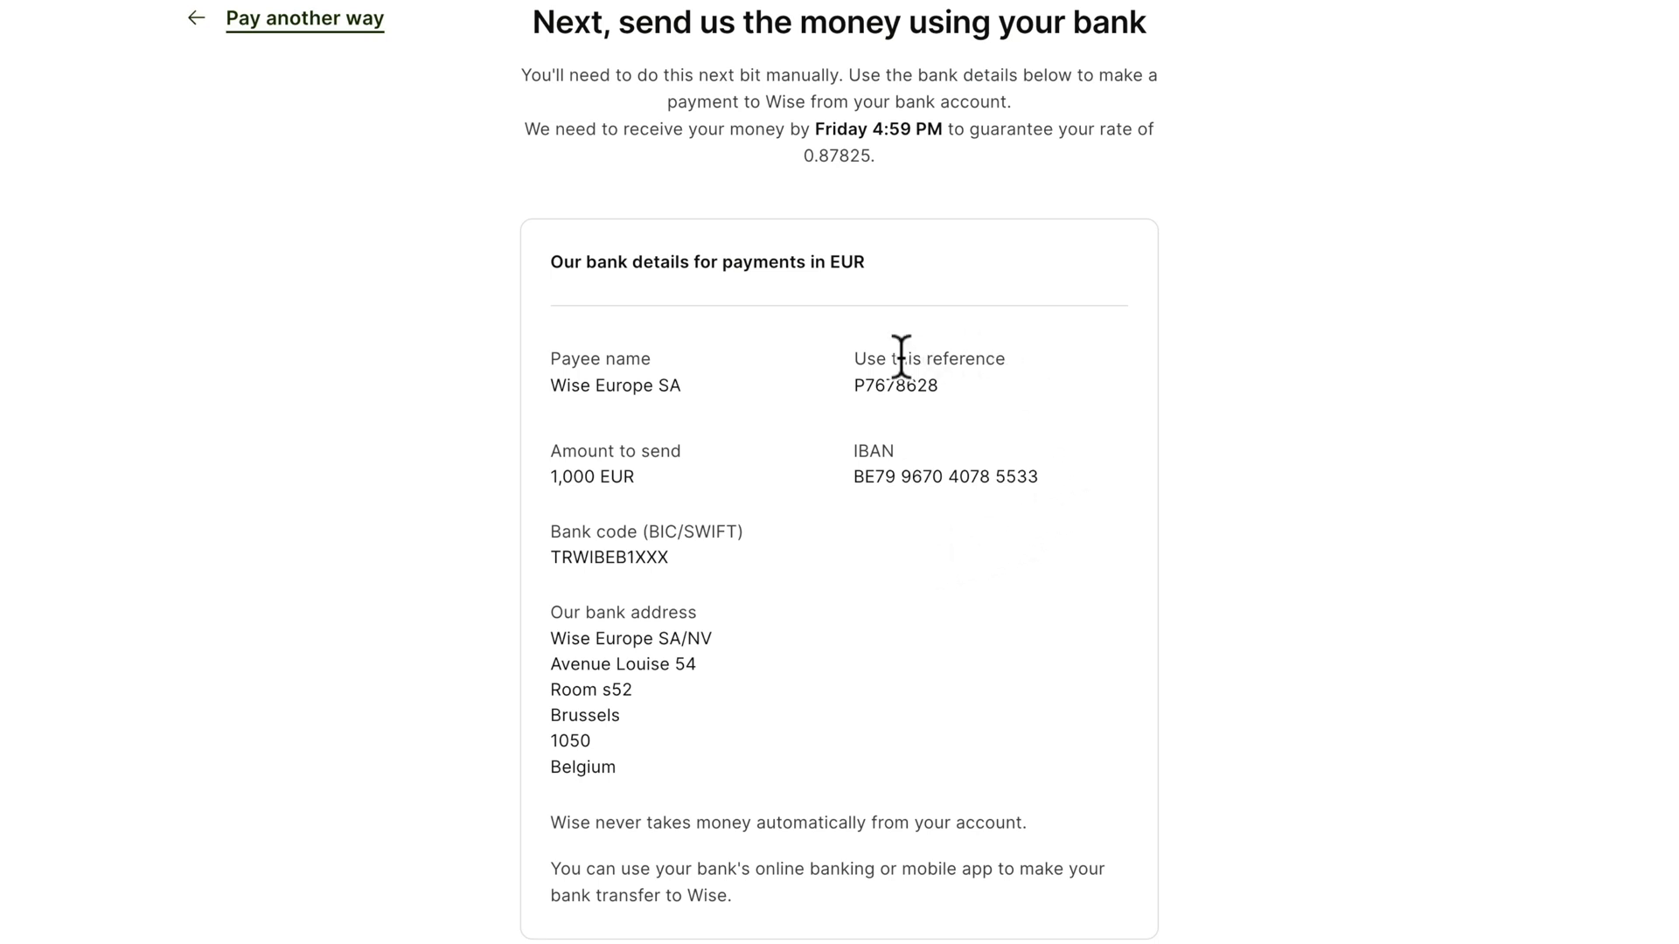
{"action": "left_click_drag", "start_coordinate": [858, 386], "coordinate": [1004, 384]}
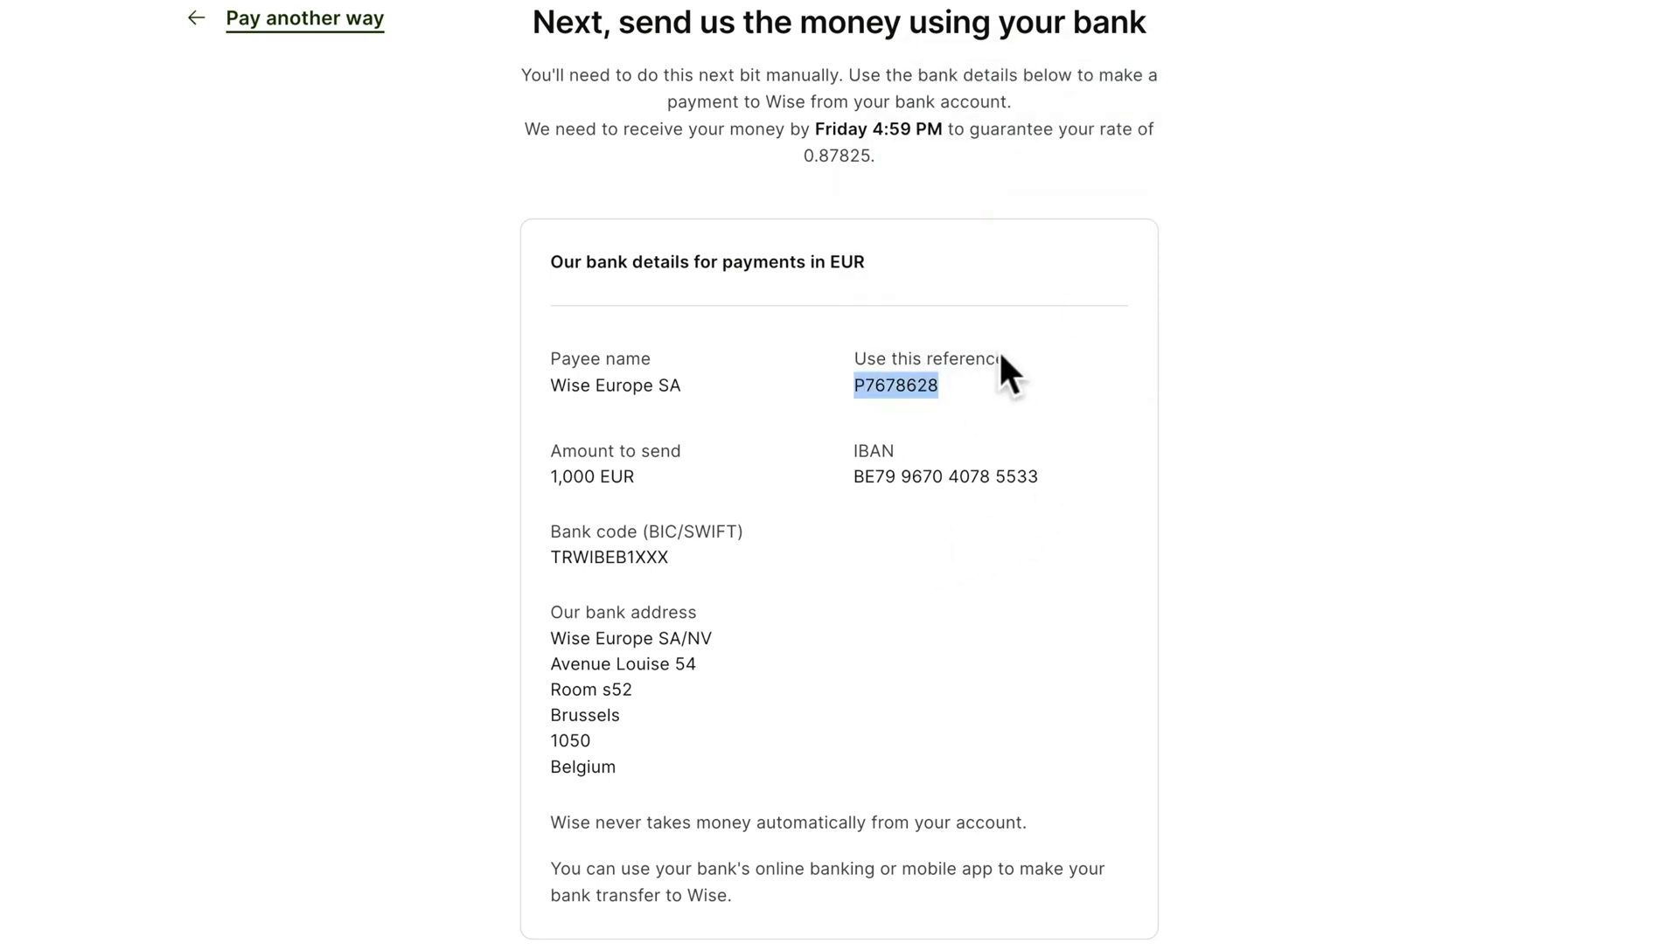
{"action": "mouse_move", "coordinate": [898, 386]}
{"action": "left_click", "coordinate": [979, 404]}
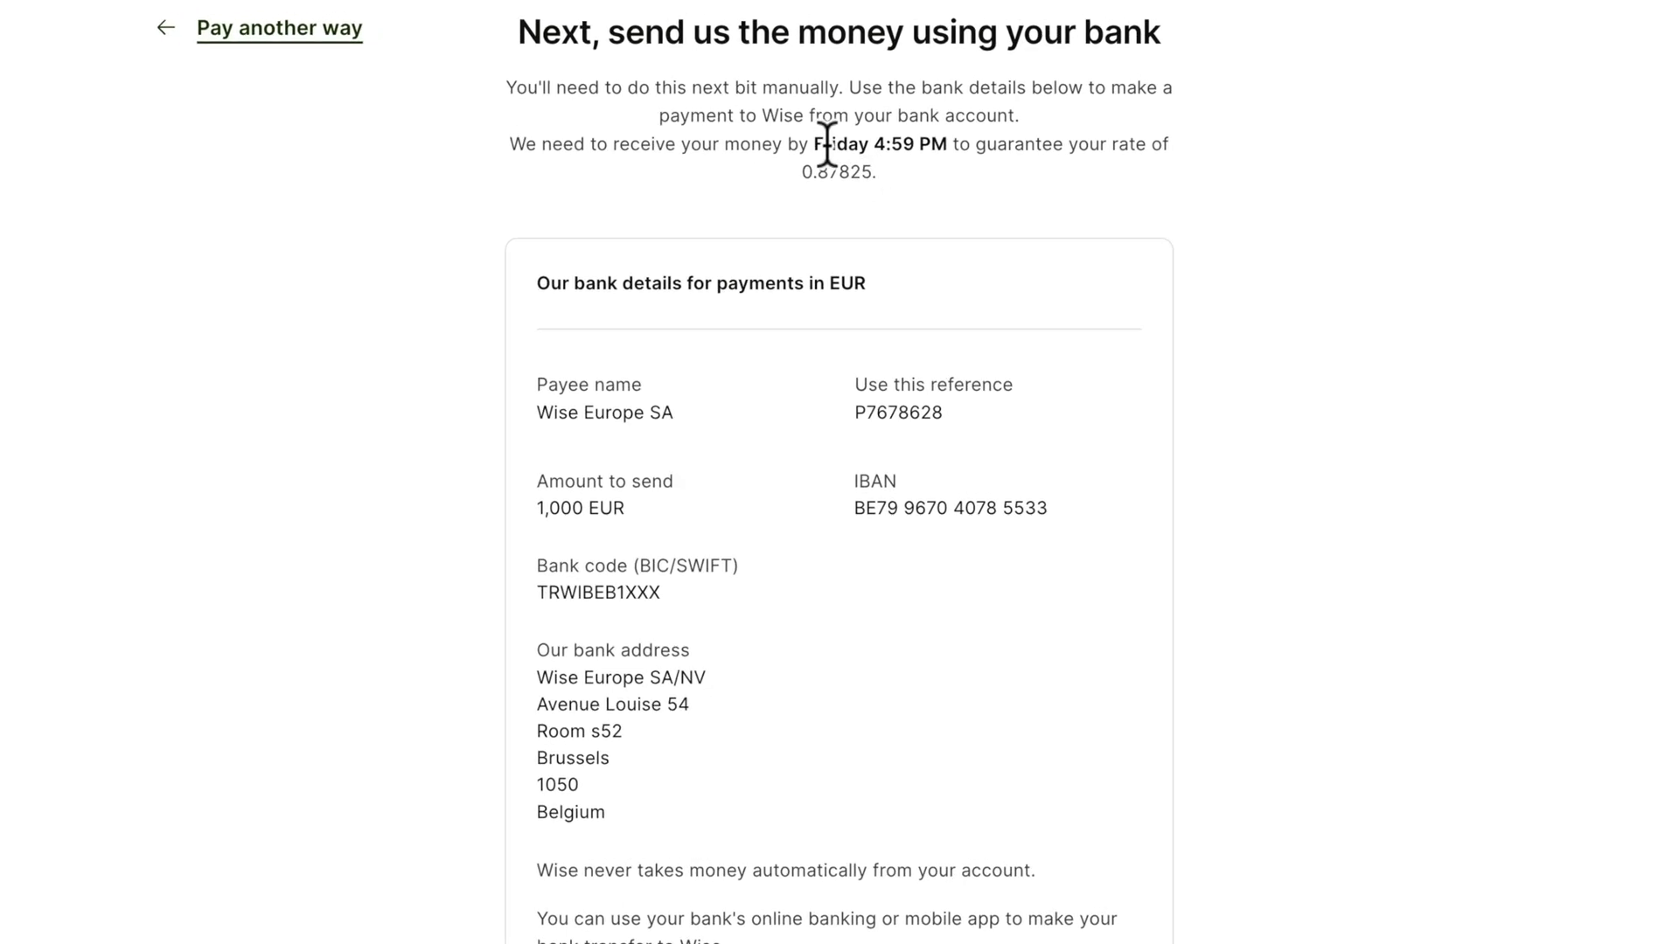
{"action": "left_click_drag", "start_coordinate": [810, 219], "coordinate": [982, 214]}
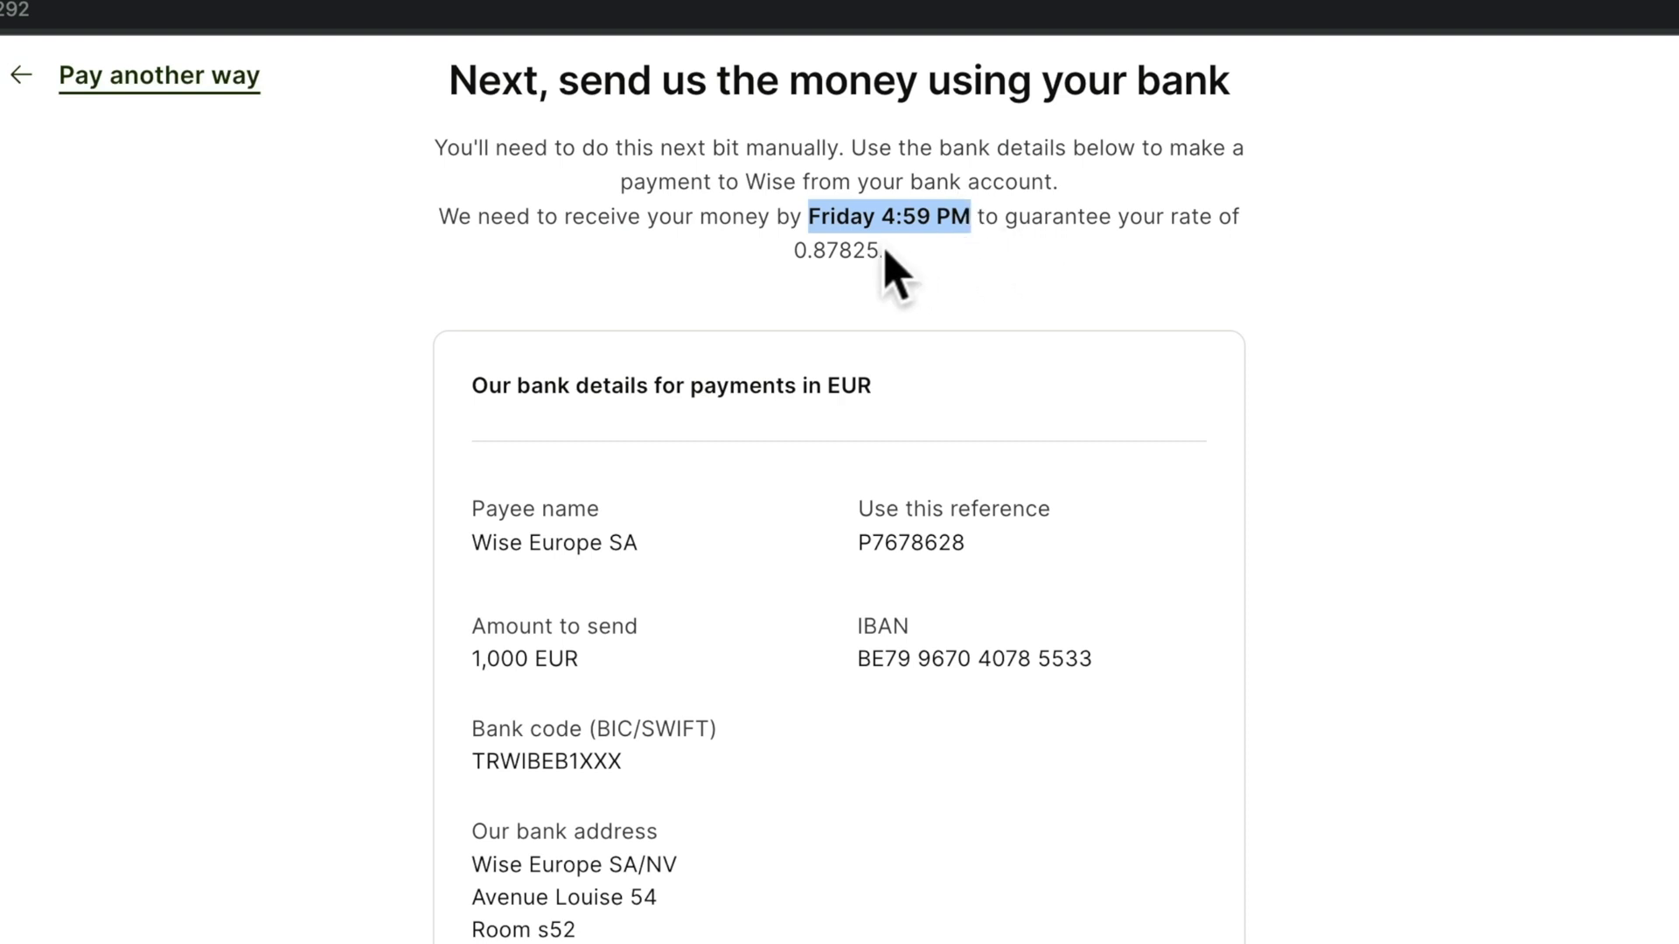
{"action": "left_click_drag", "start_coordinate": [793, 249], "coordinate": [903, 262]}
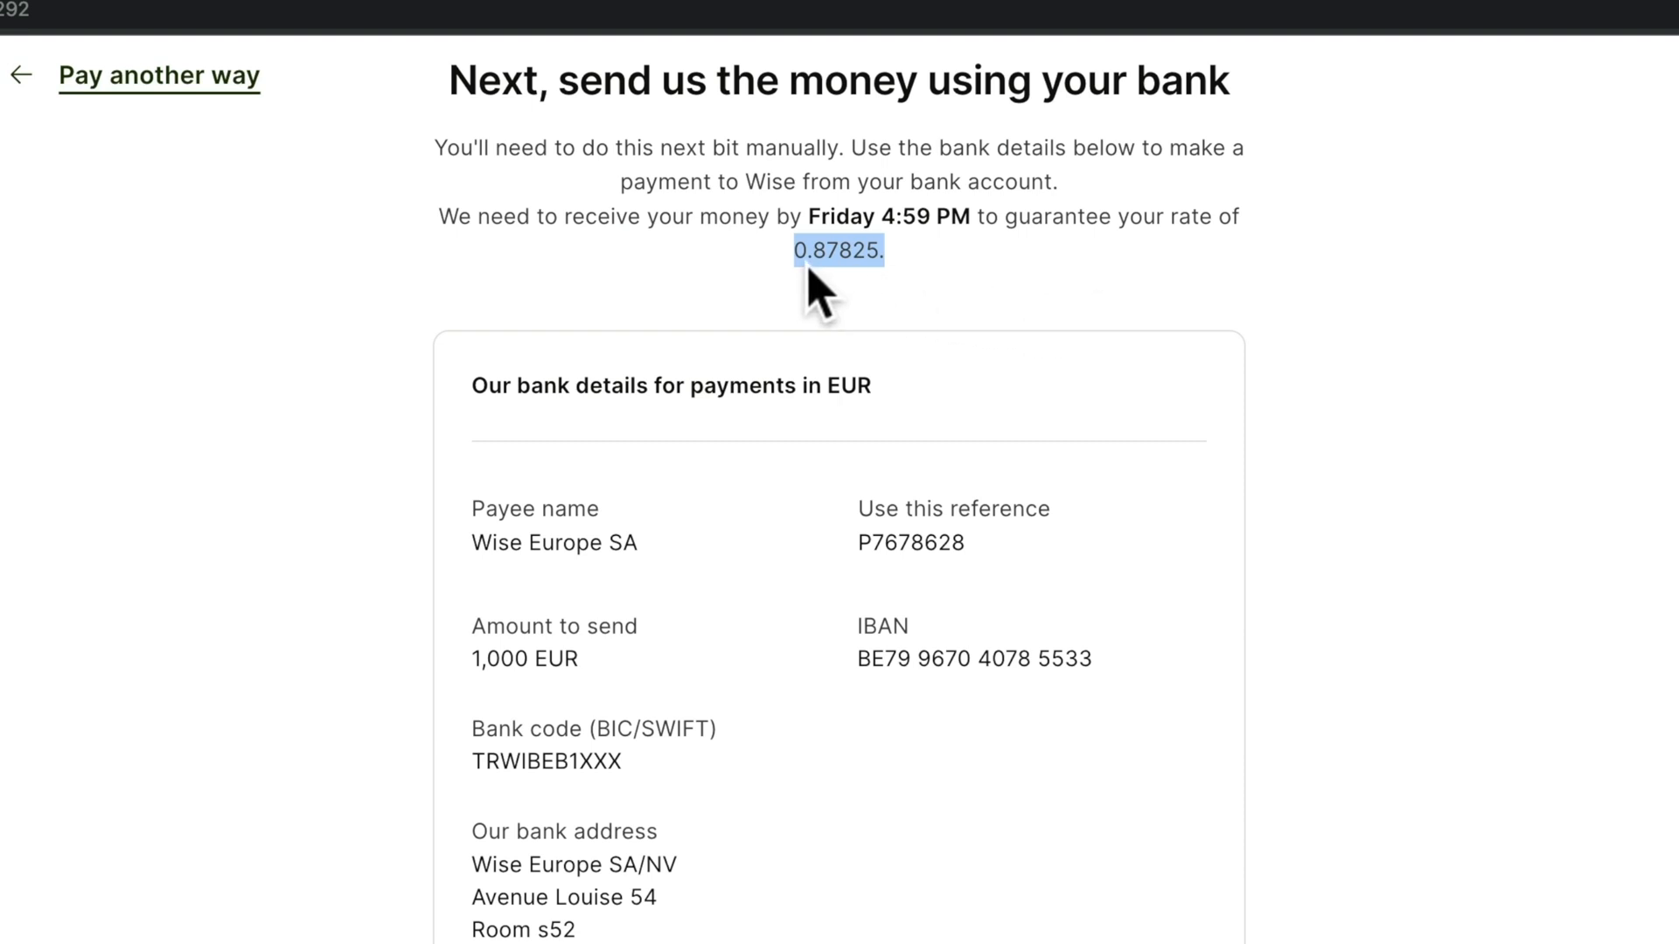
{"action": "left_click", "coordinate": [1382, 663]}
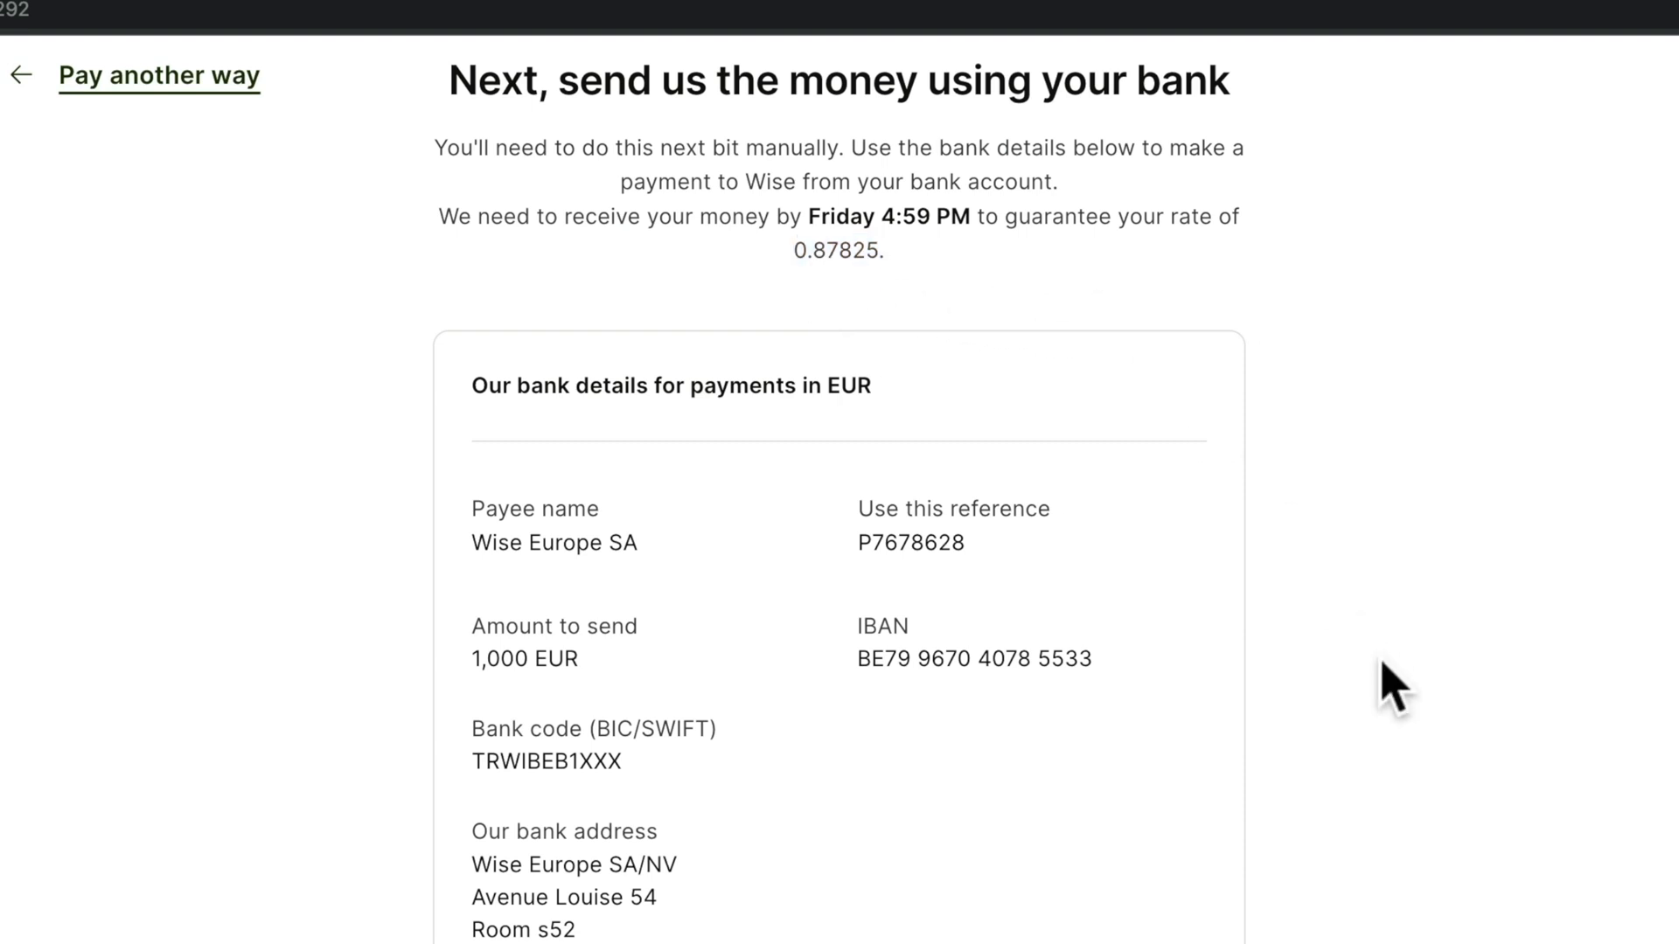
{"action": "scroll", "coordinate": [1390, 686], "scroll_direction": "down", "scroll_amount": 2}
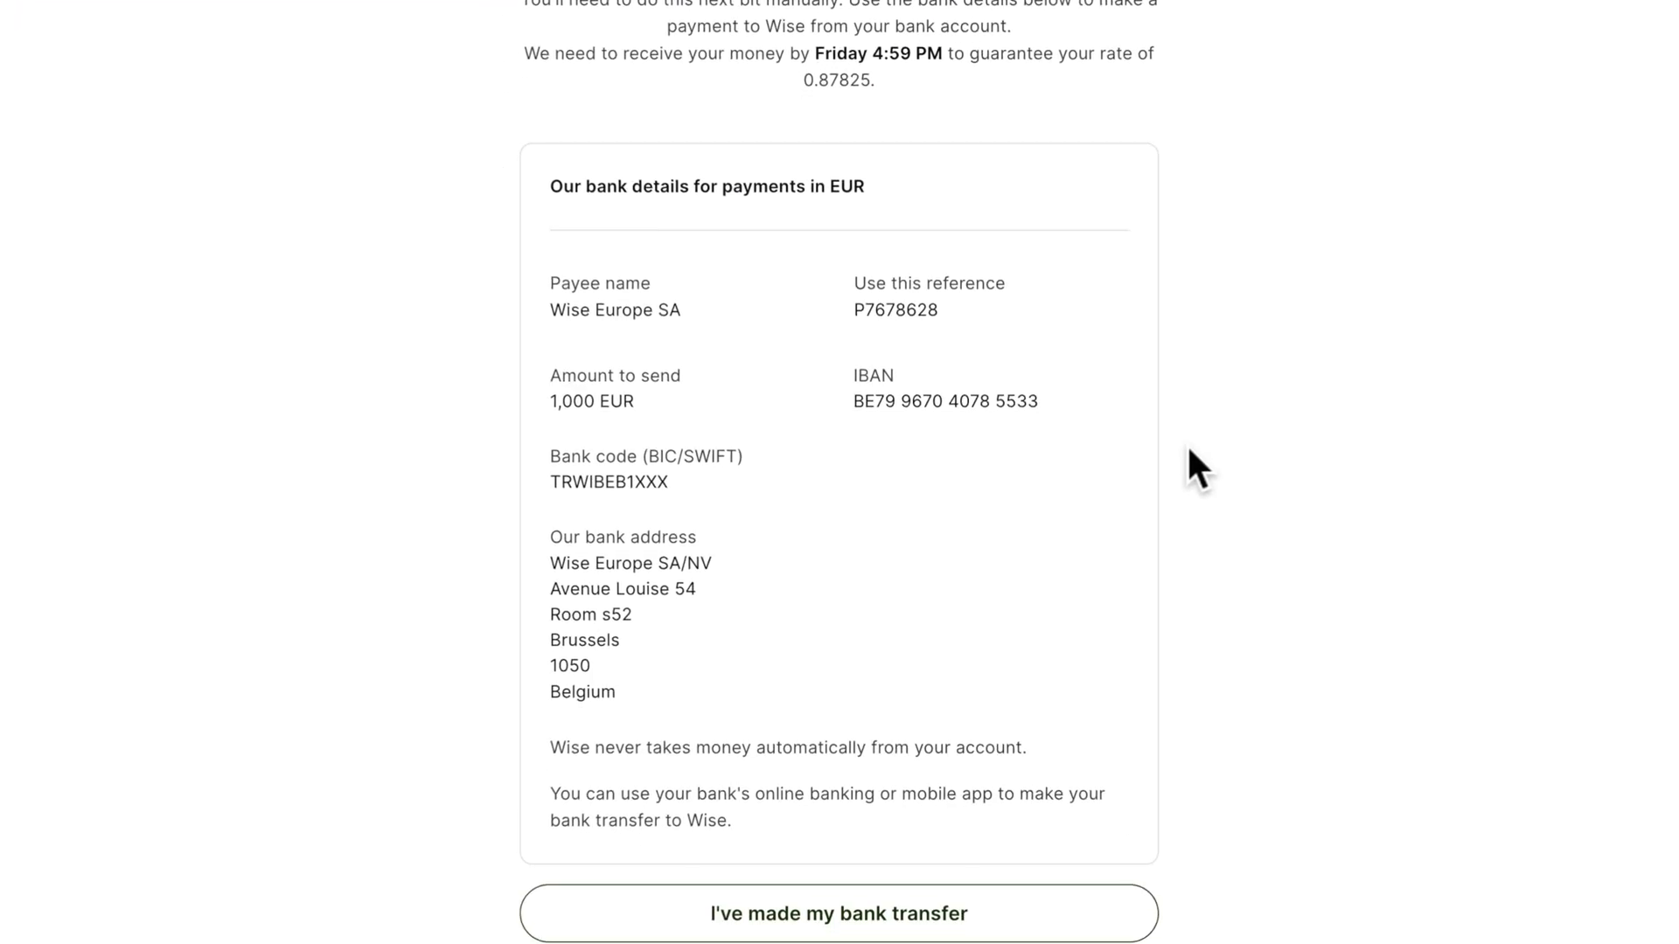
Scroll down Wise's bank details to the 'I've made my bank transfer' confirmation.
{"action": "scroll", "coordinate": [1187, 449], "scroll_direction": "down", "scroll_amount": 1}
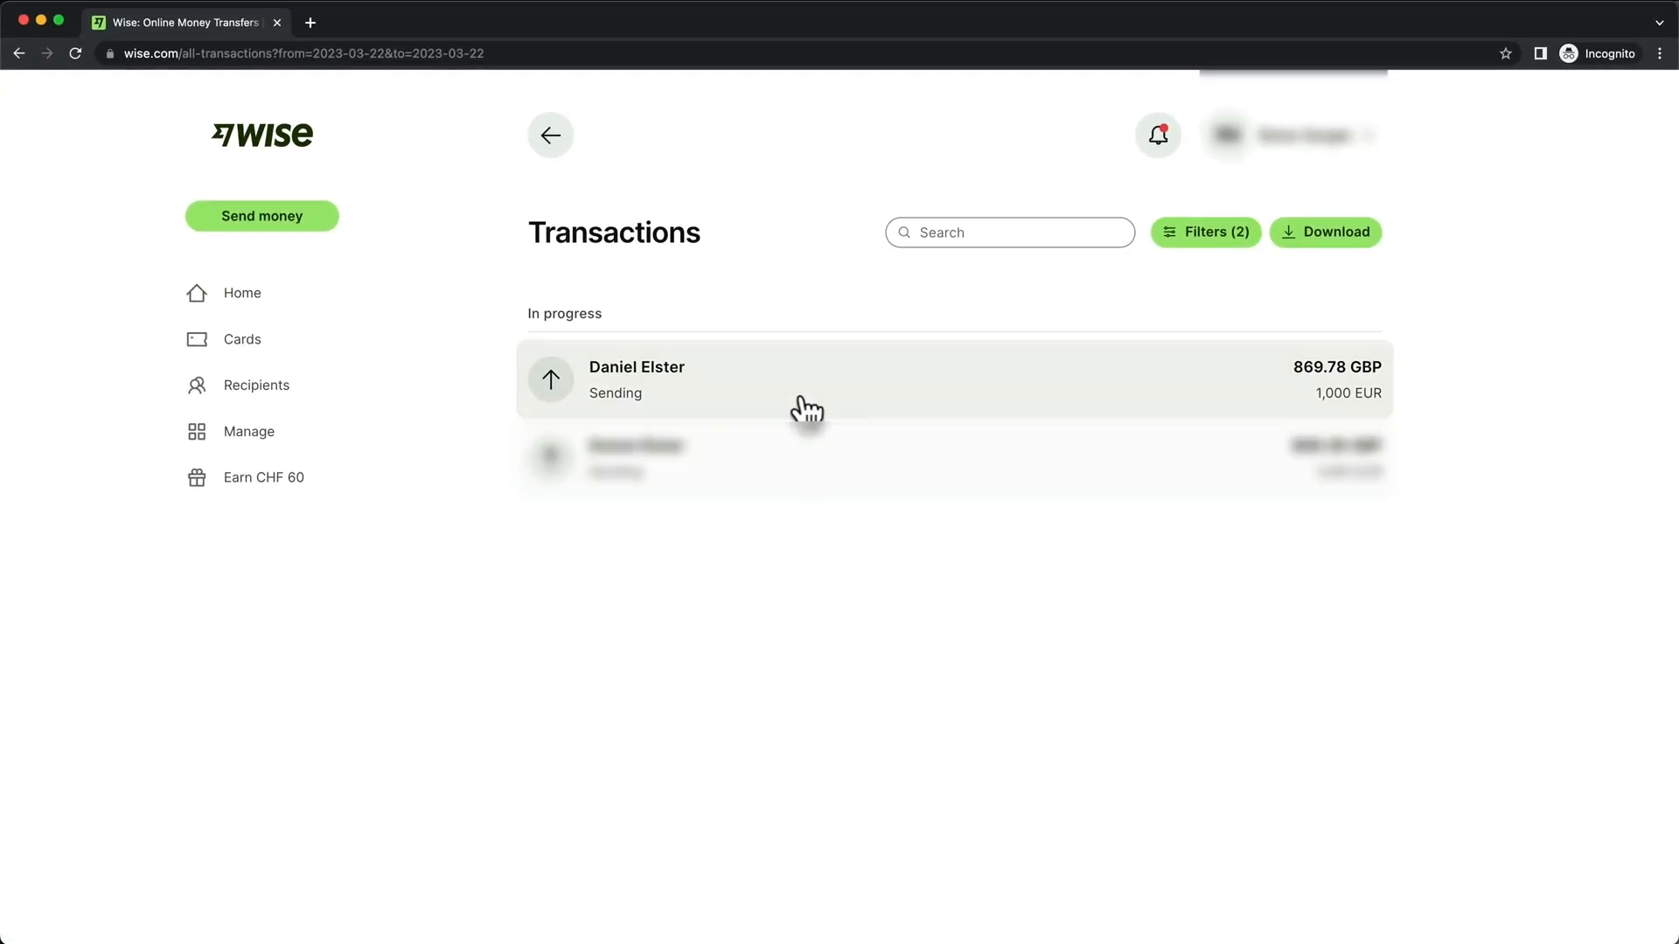
Open the in-progress transfer, review its on-its-way status and Friday 1:00 AM delivery, and share it with the recipient.
{"action": "left_click", "coordinate": [797, 404]}
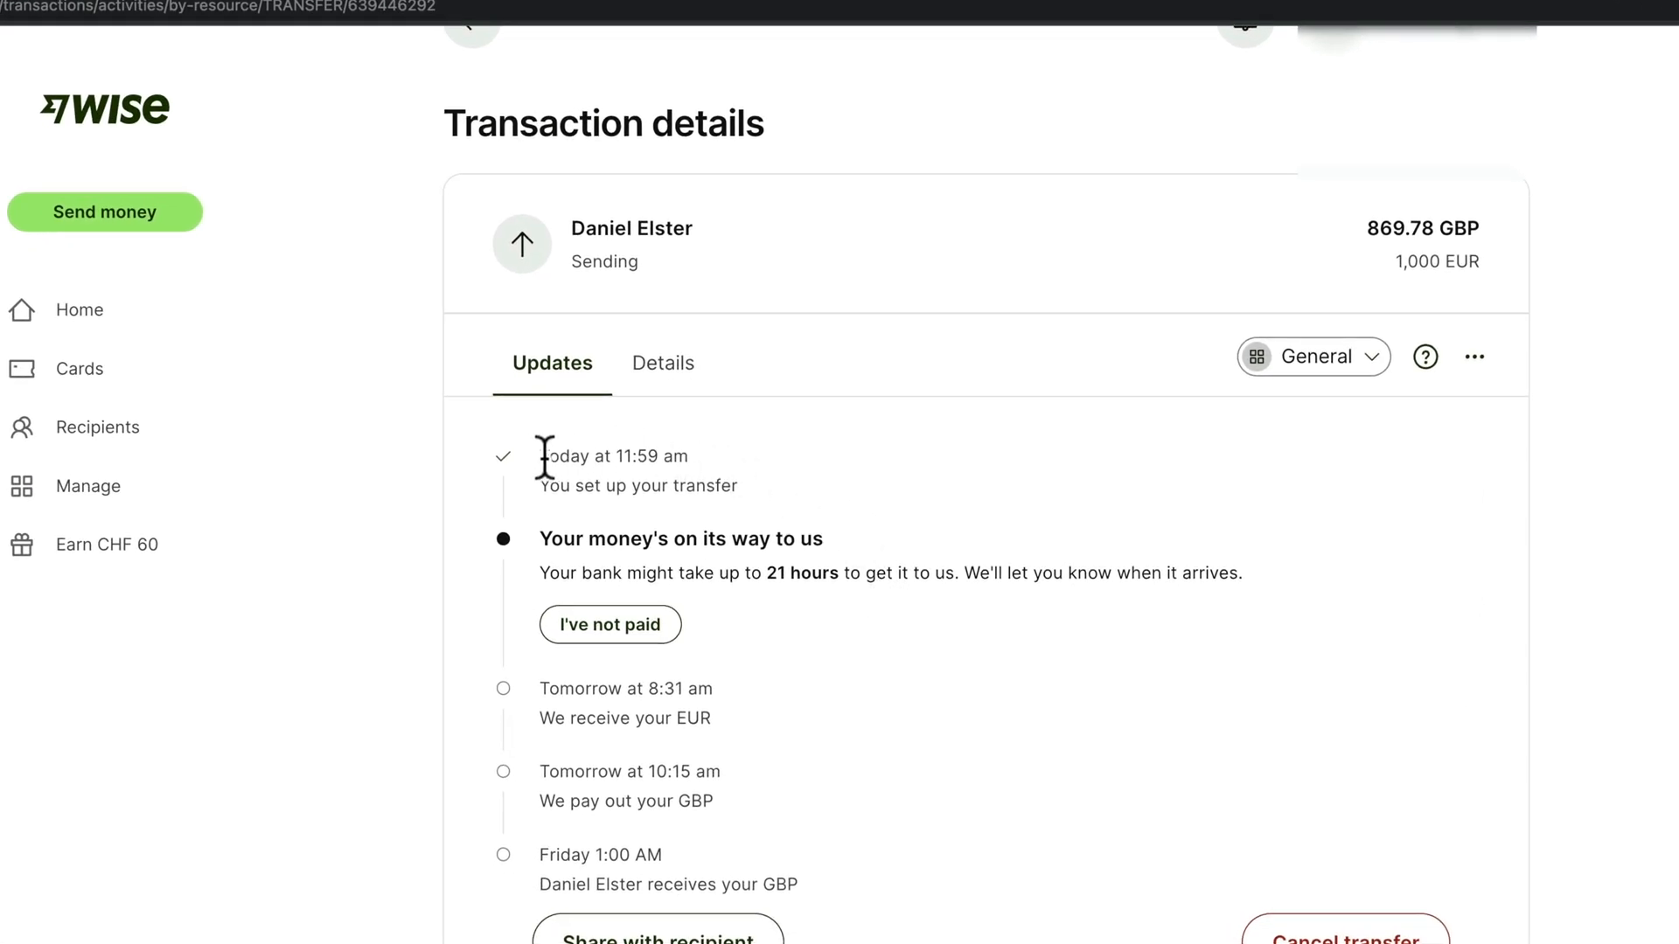
{"action": "left_click_drag", "start_coordinate": [542, 537], "coordinate": [813, 538]}
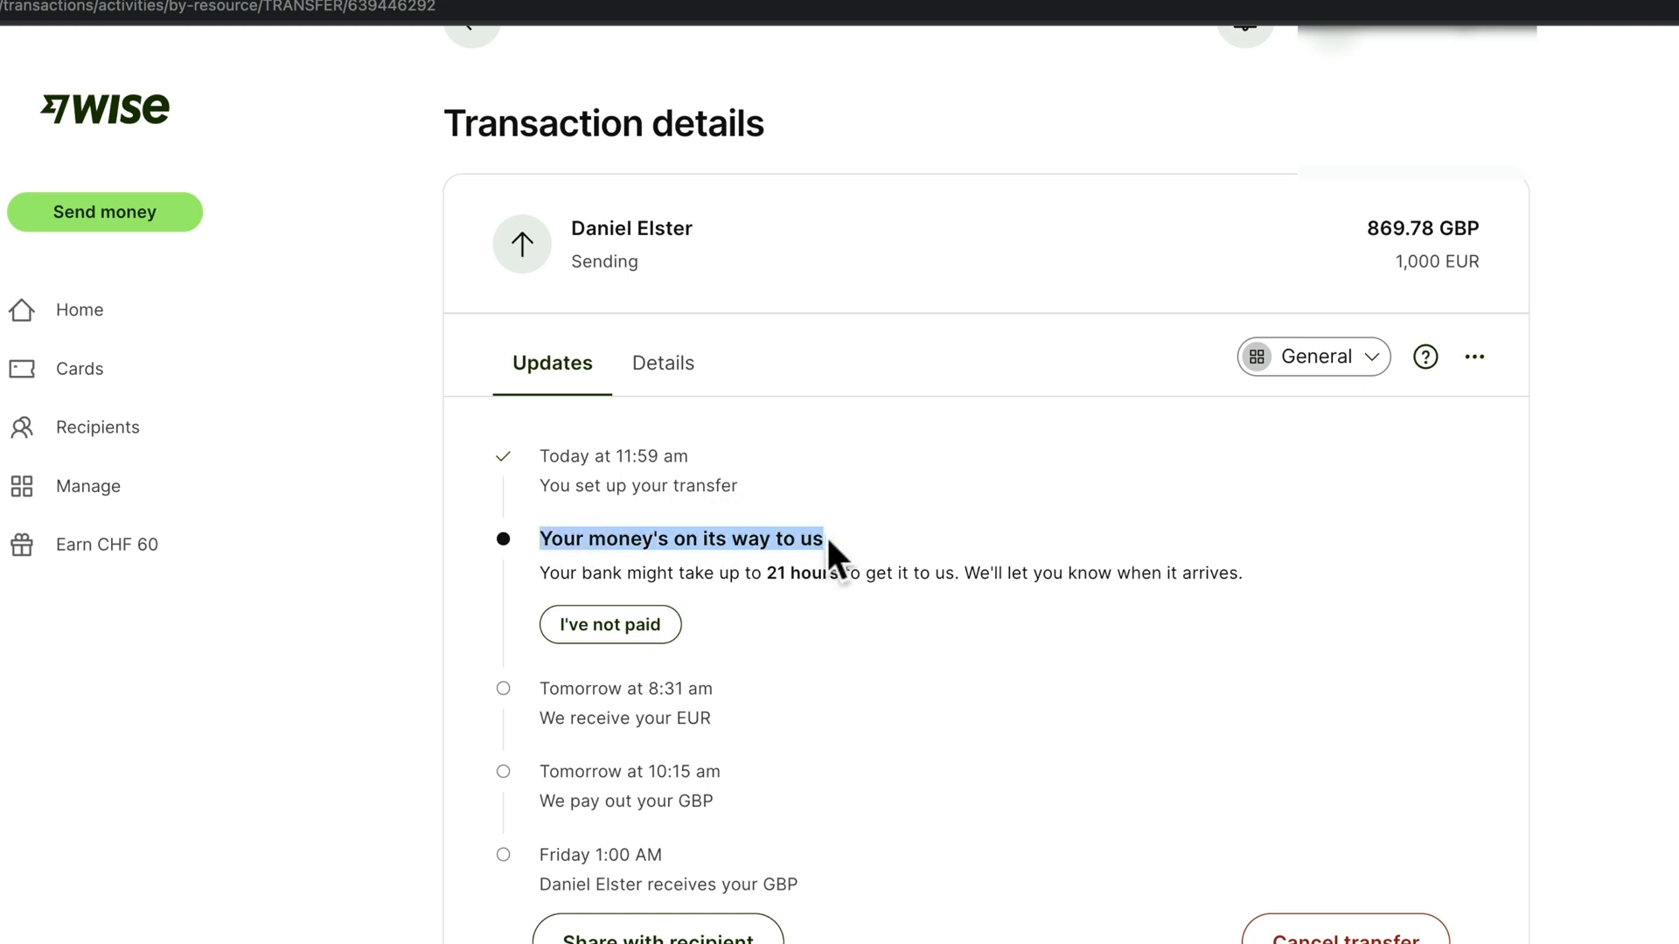
{"action": "left_click", "coordinate": [863, 630]}
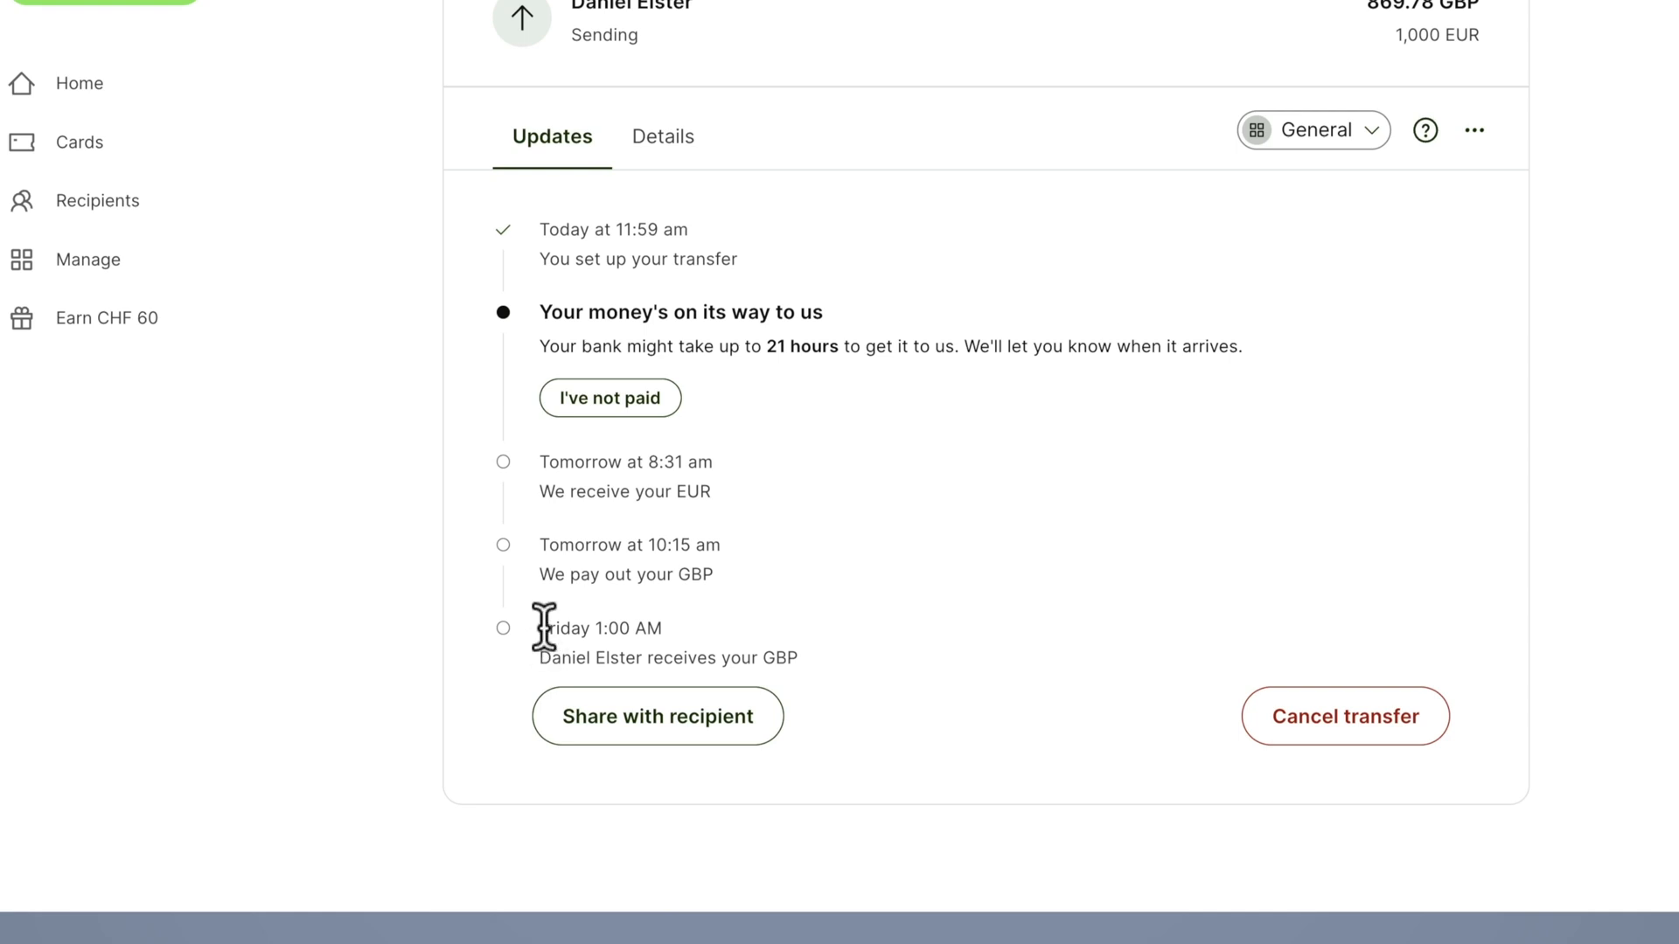
{"action": "left_click_drag", "start_coordinate": [542, 626], "coordinate": [656, 626]}
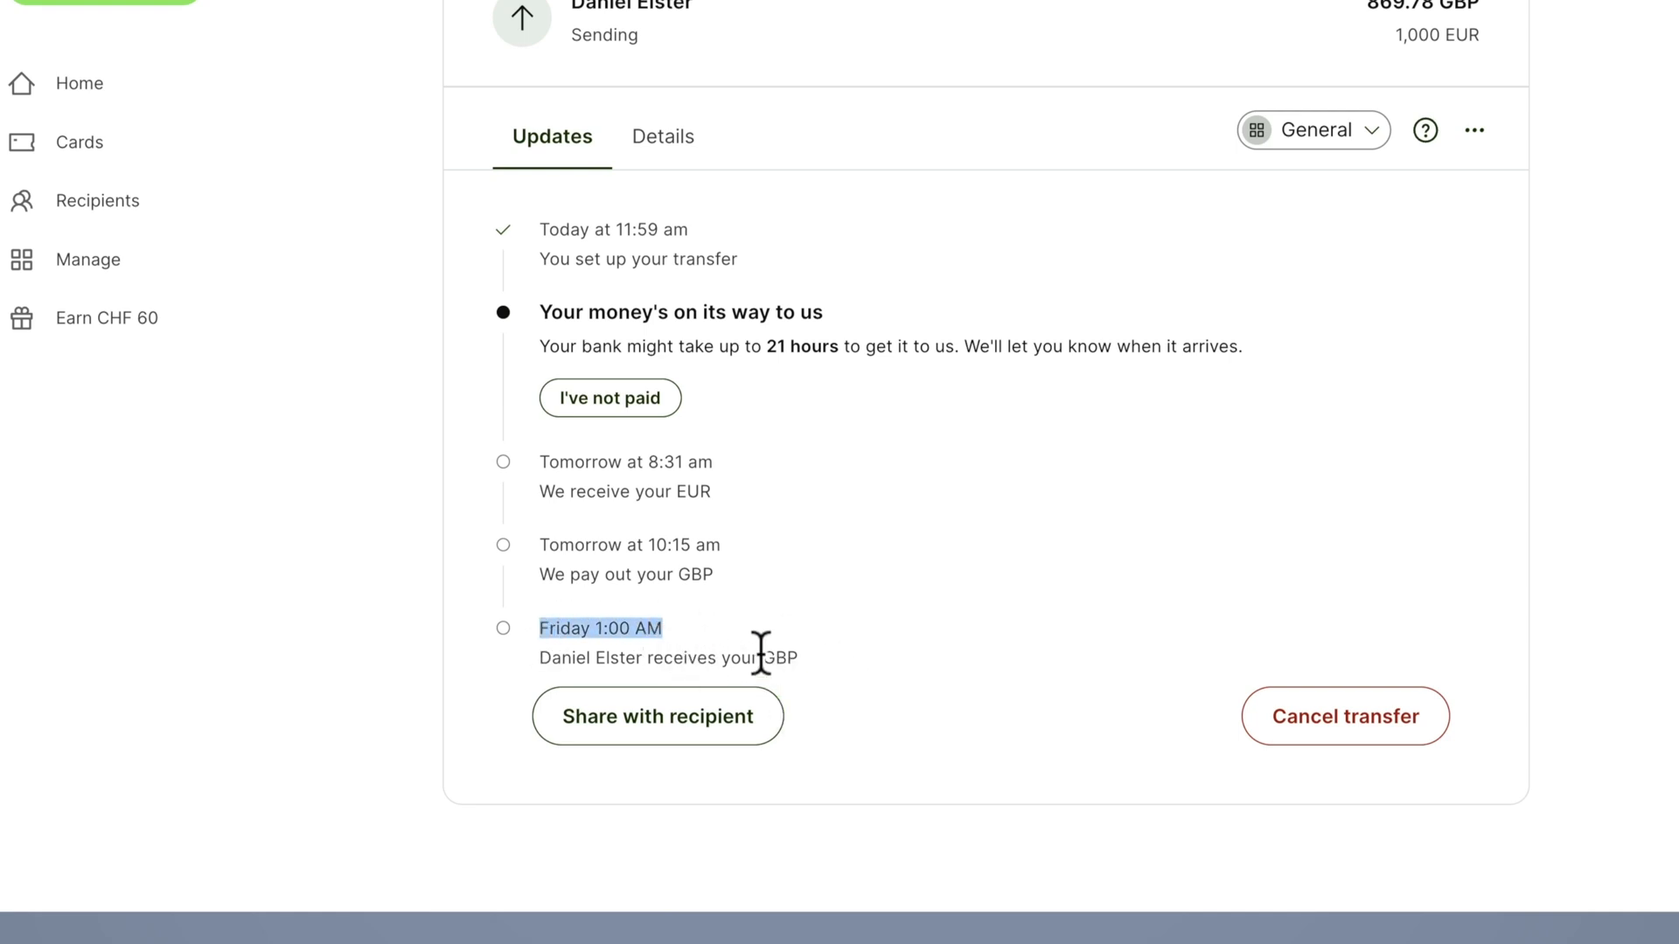
{"action": "left_click", "coordinate": [832, 649]}
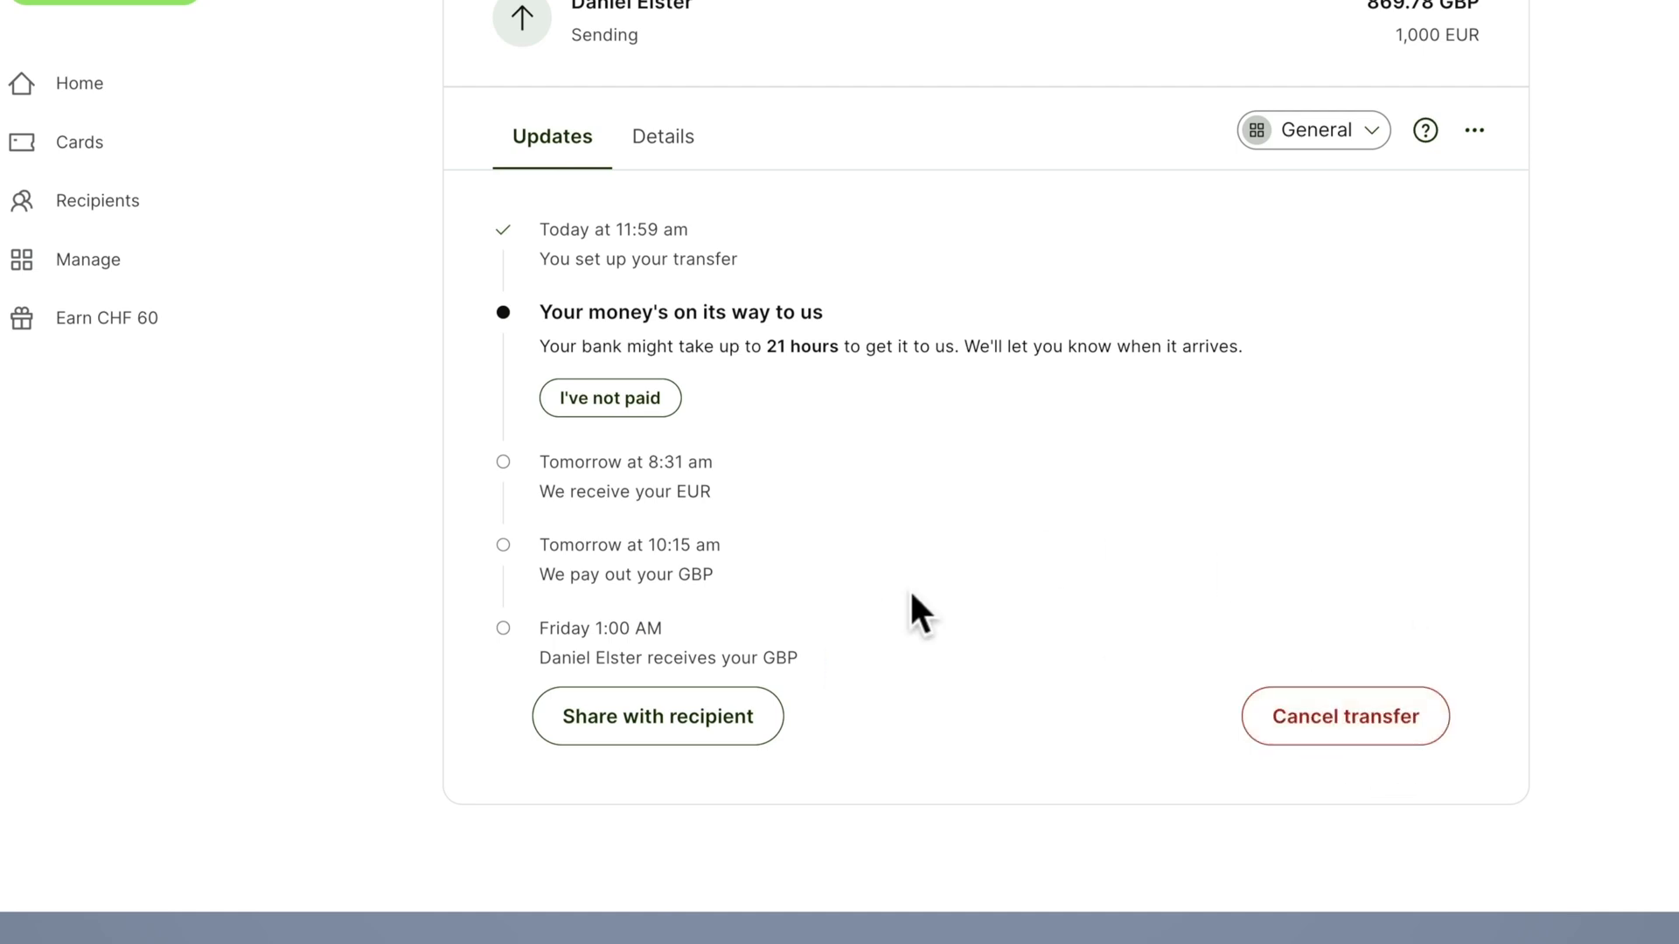
{"action": "left_click", "coordinate": [699, 725]}
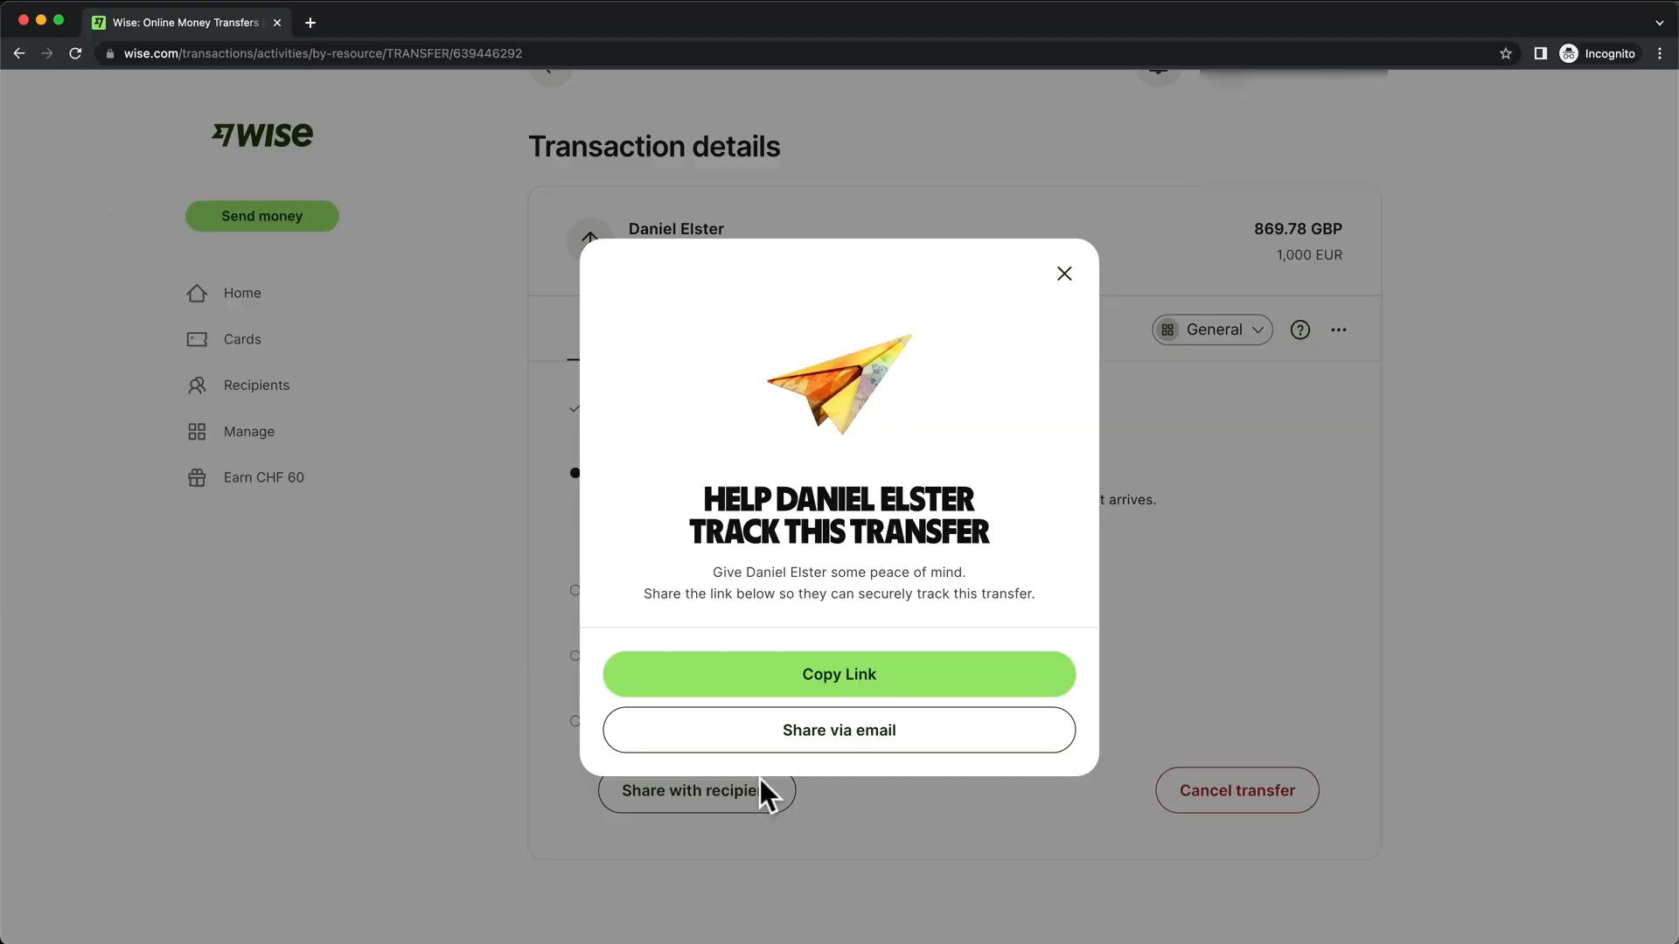